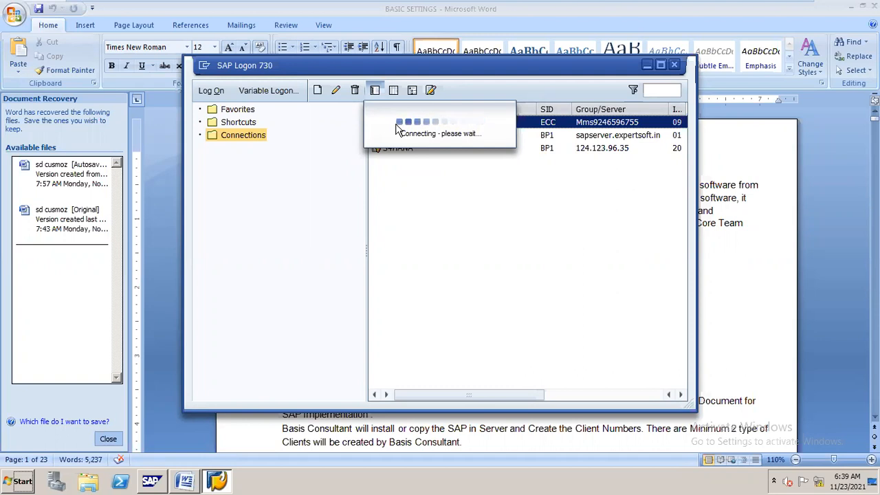
- Check the status of the EH5 and DAA systems in the SAP management console
{"action": "left_click", "coordinate": [155, 471]}
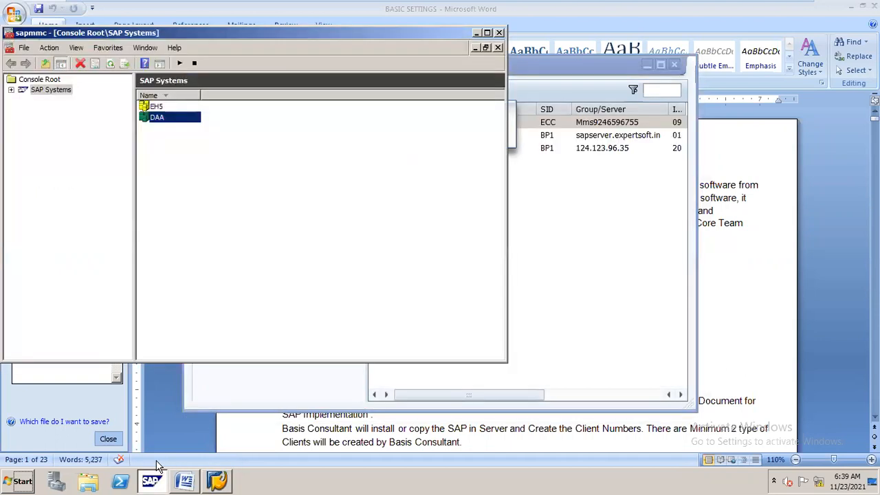
{"action": "left_click", "coordinate": [156, 106]}
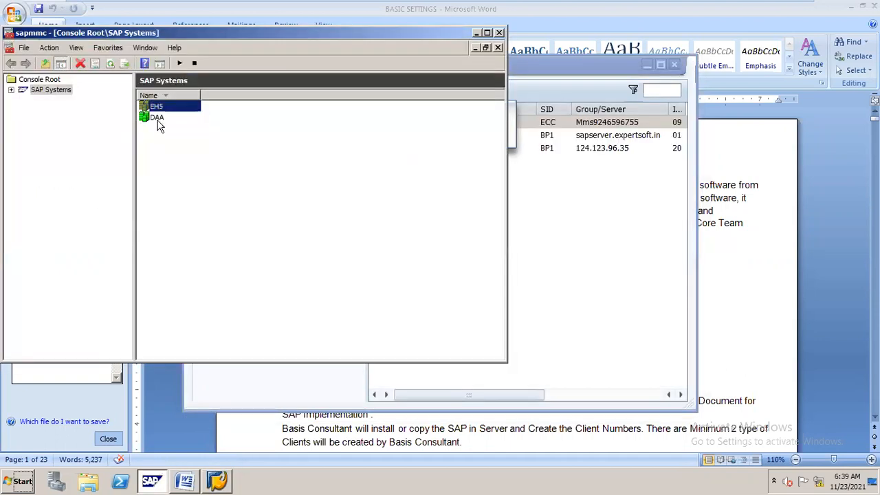
{"action": "left_click", "coordinate": [156, 119]}
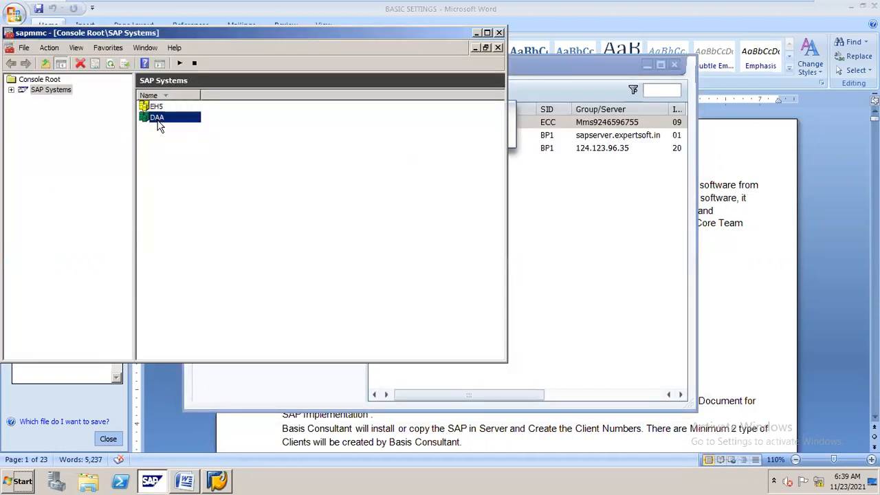
{"action": "left_click", "coordinate": [476, 32]}
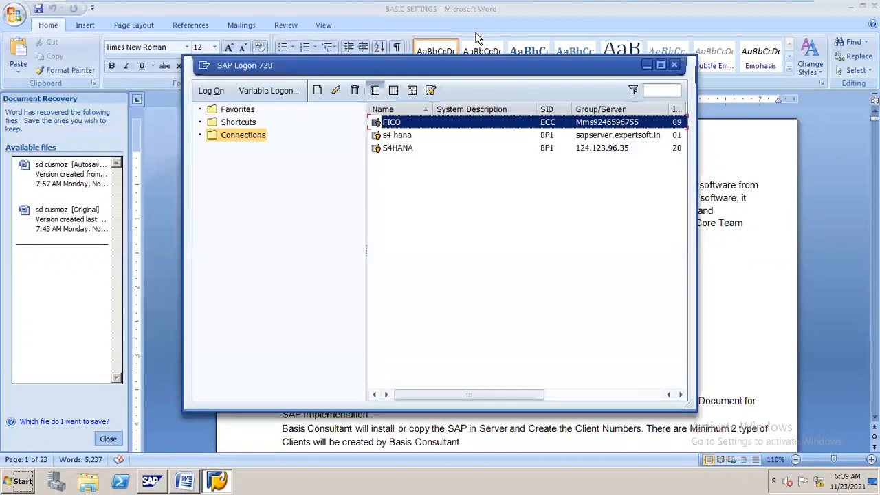
- Review the BASIC SETTINGS document through to the configuration list of items 20 to 24, starting with maintaining the controlling area
{"action": "left_click", "coordinate": [649, 66]}
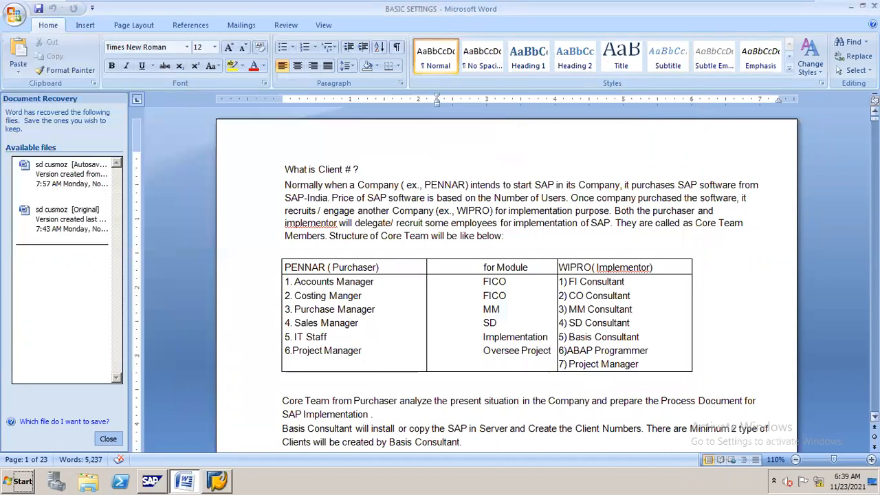
{"action": "left_click_drag", "start_coordinate": [874, 118], "coordinate": [874, 131]}
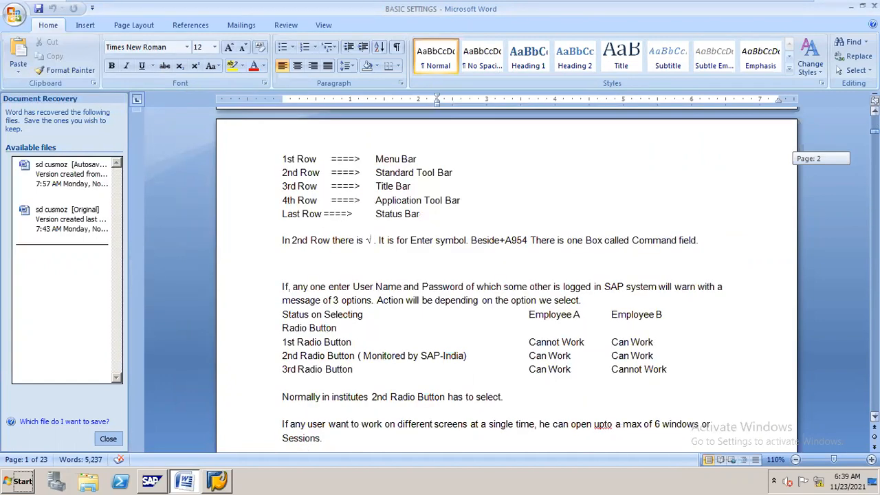
{"action": "left_click_drag", "start_coordinate": [875, 132], "coordinate": [875, 122]}
{"action": "scroll", "coordinate": [506, 278], "scroll_direction": "down", "scroll_amount": 7}
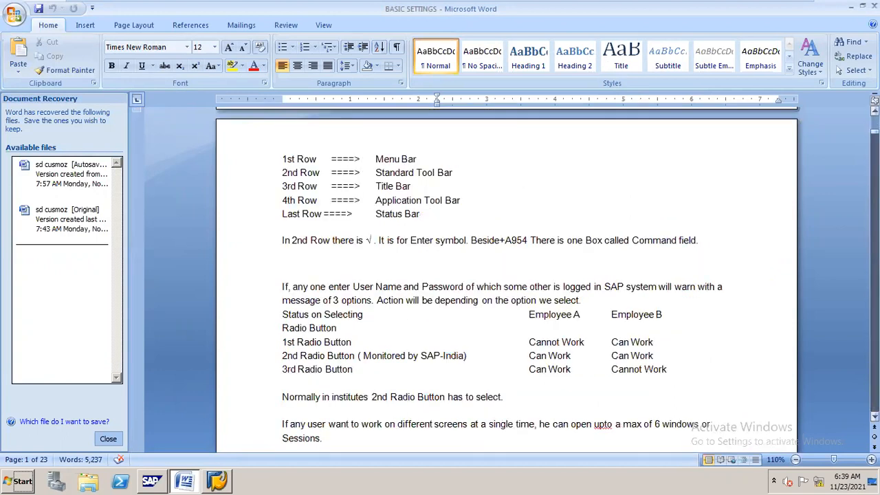
{"action": "scroll", "coordinate": [506, 279], "scroll_direction": "down", "scroll_amount": 8}
{"action": "scroll", "coordinate": [506, 278], "scroll_direction": "up", "scroll_amount": 8}
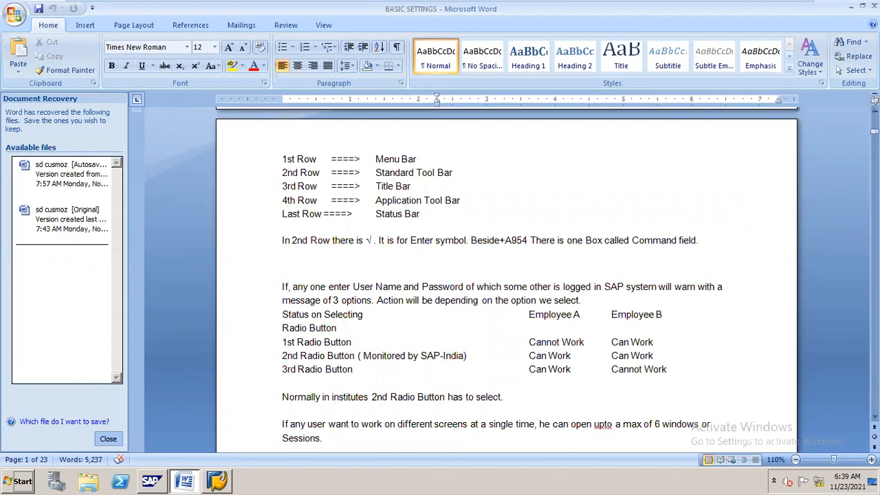
{"action": "left_click_drag", "start_coordinate": [875, 132], "coordinate": [874, 208]}
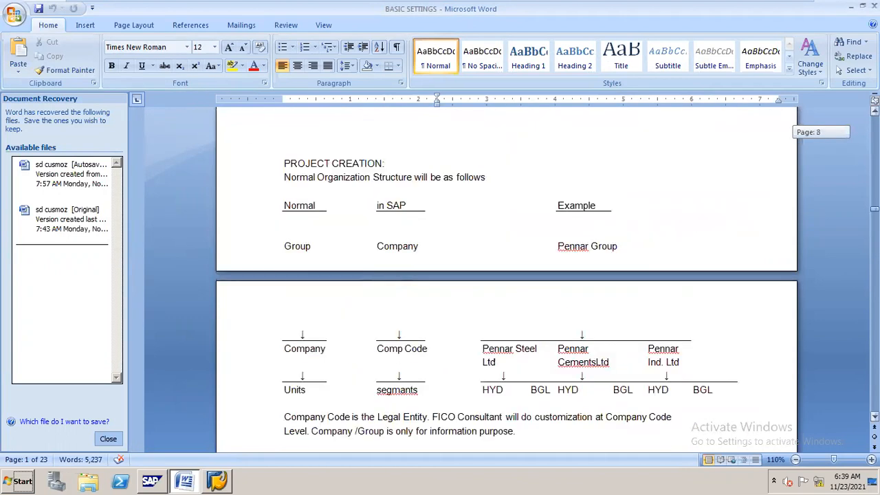
{"action": "left_click_drag", "start_coordinate": [874, 208], "coordinate": [875, 324]}
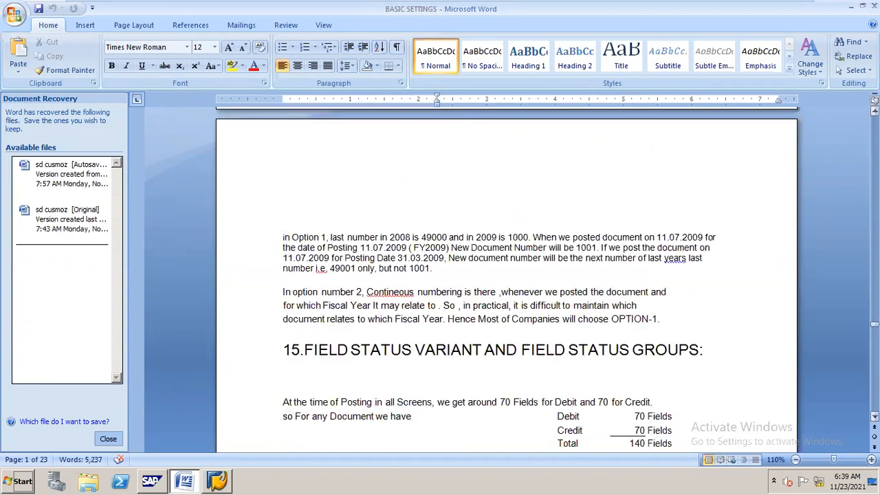
{"action": "left_click", "coordinate": [874, 310]}
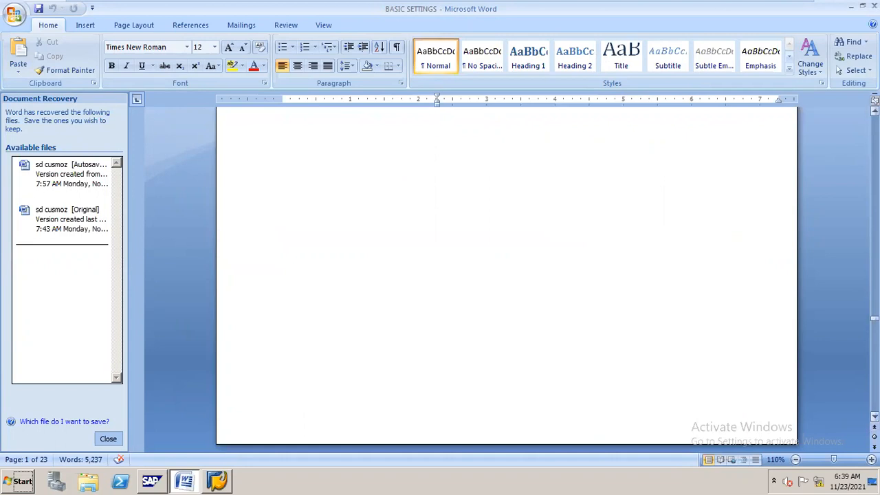
{"action": "left_click_drag", "start_coordinate": [874, 318], "coordinate": [874, 394]}
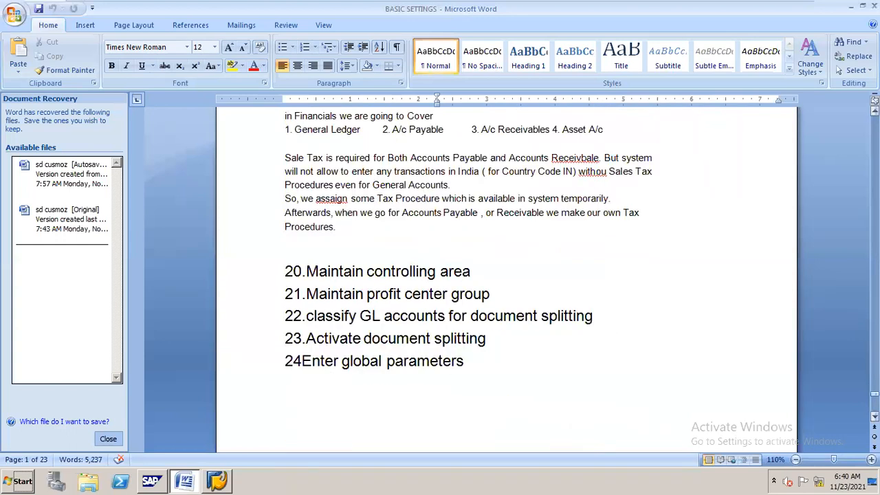
{"action": "left_click", "coordinate": [156, 472]}
{"action": "left_click", "coordinate": [156, 471]}
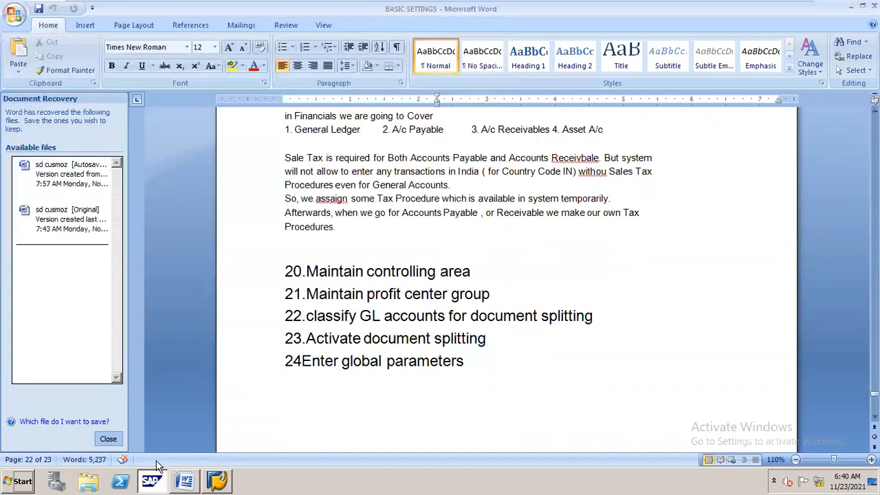
{"action": "left_click", "coordinate": [215, 476]}
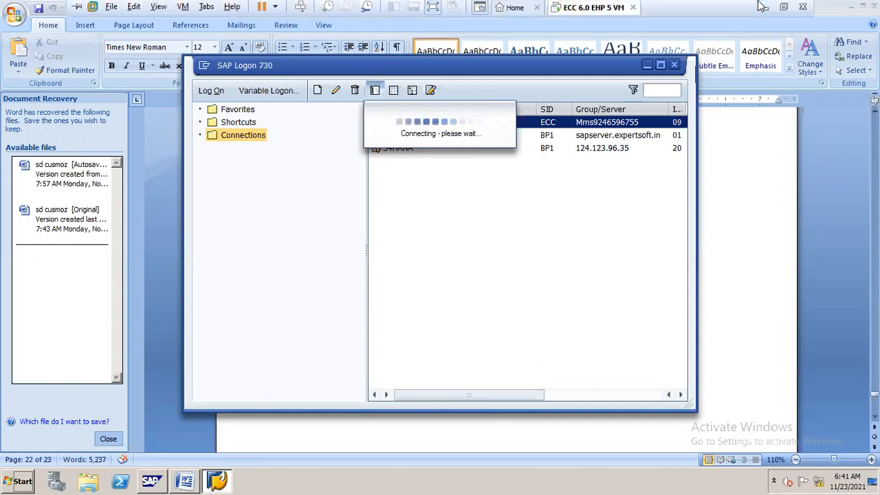
{"action": "left_click", "coordinate": [769, 12]}
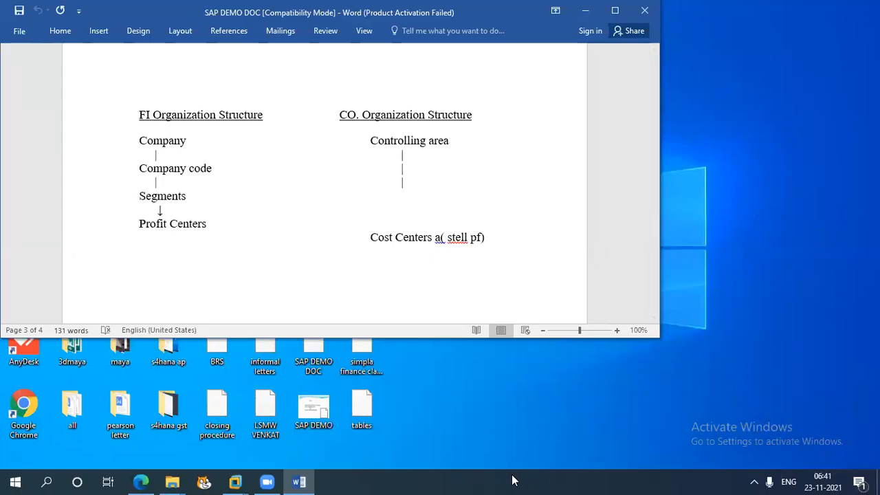
{"action": "right_click", "coordinate": [460, 481]}
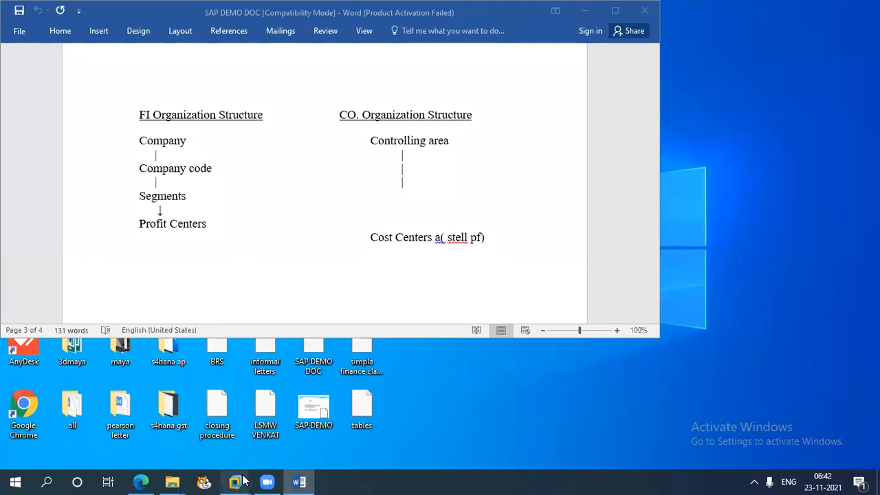
{"action": "mouse_move", "coordinate": [237, 481]}
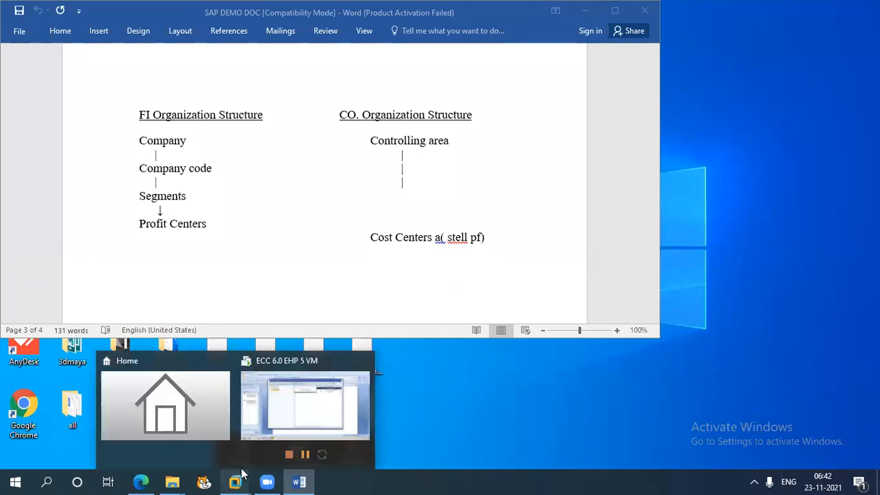
{"action": "left_click", "coordinate": [333, 395]}
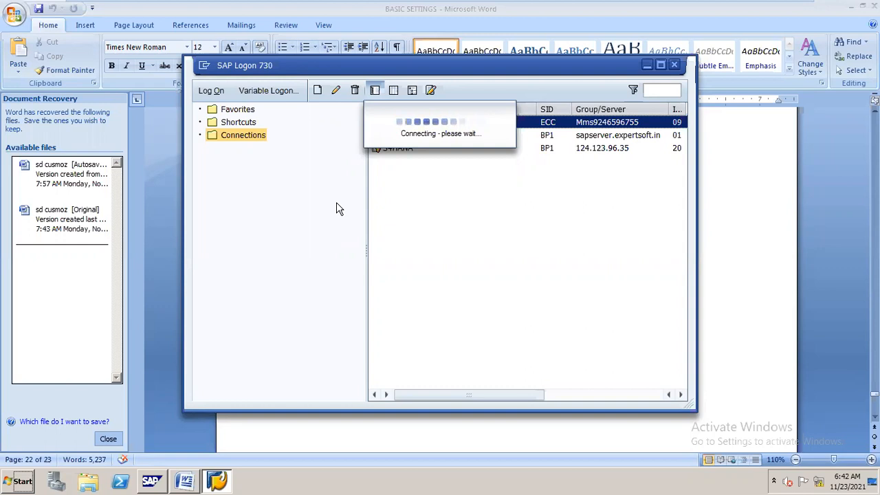
{"action": "left_click", "coordinate": [647, 64]}
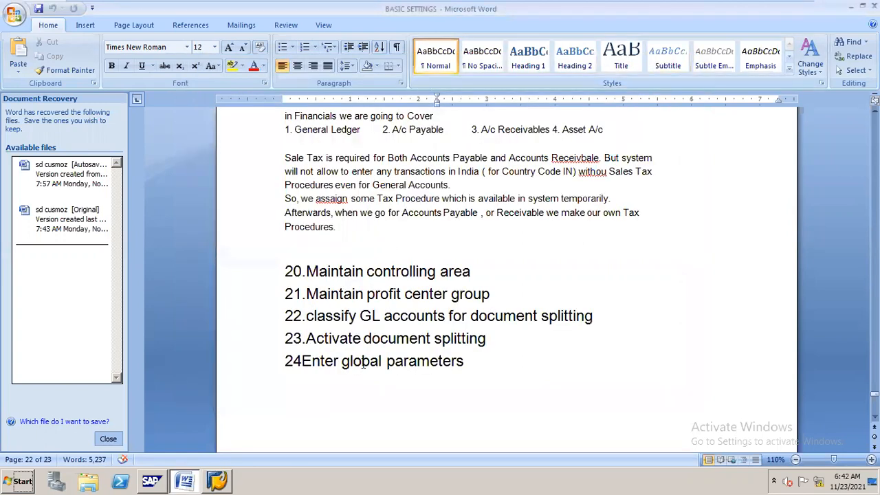
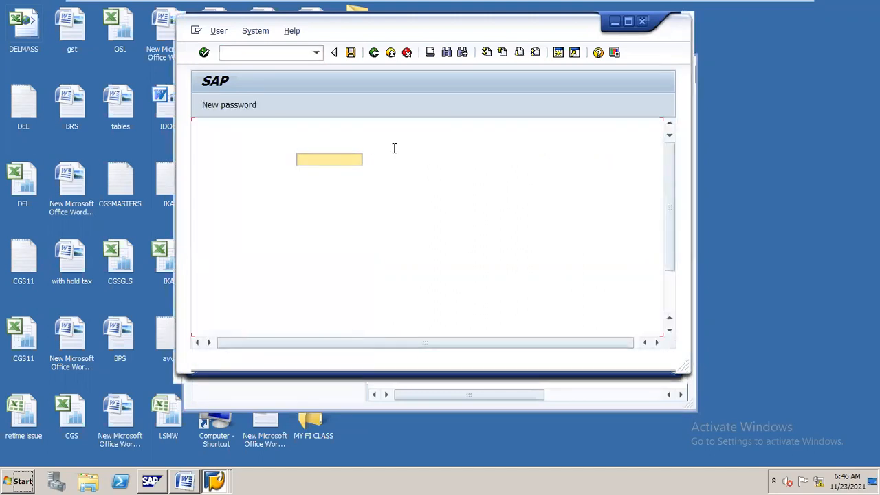
- Log on to SAP client 800 as sapuser with the account password
{"action": "type", "text": "s"}
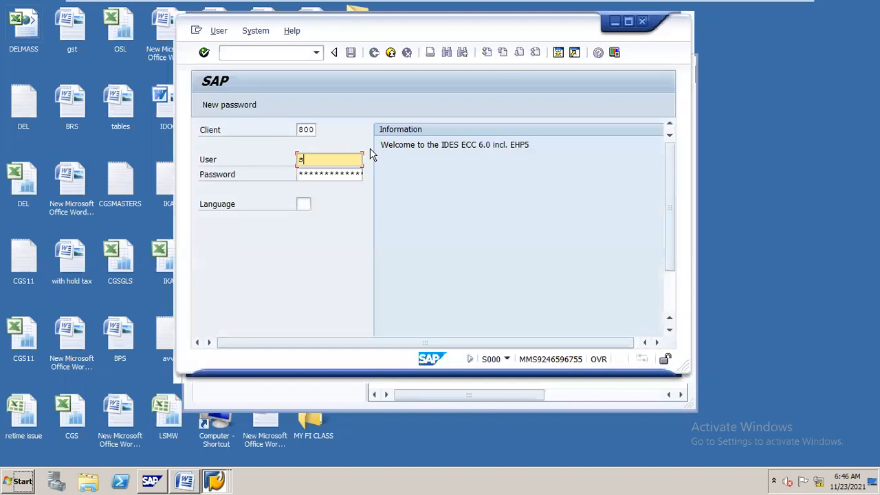
{"action": "type", "text": "apuser"}
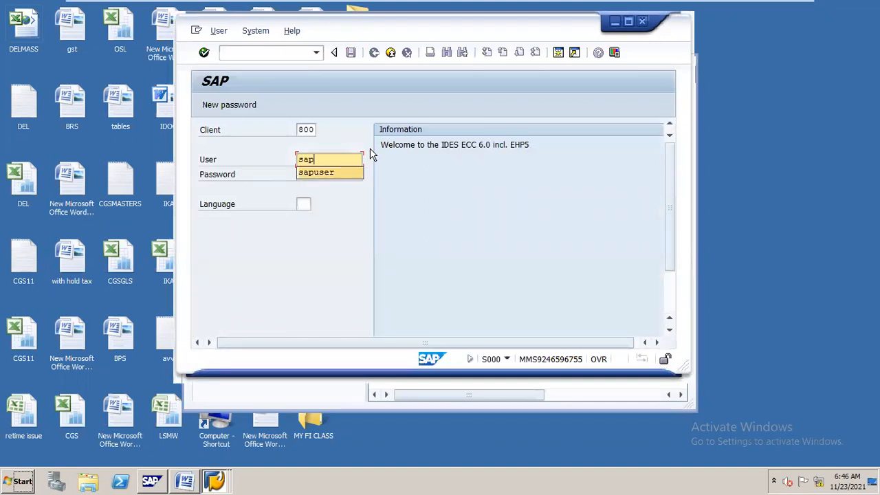
{"action": "key", "text": "Tab"}
{"action": "type", "text": "********"}
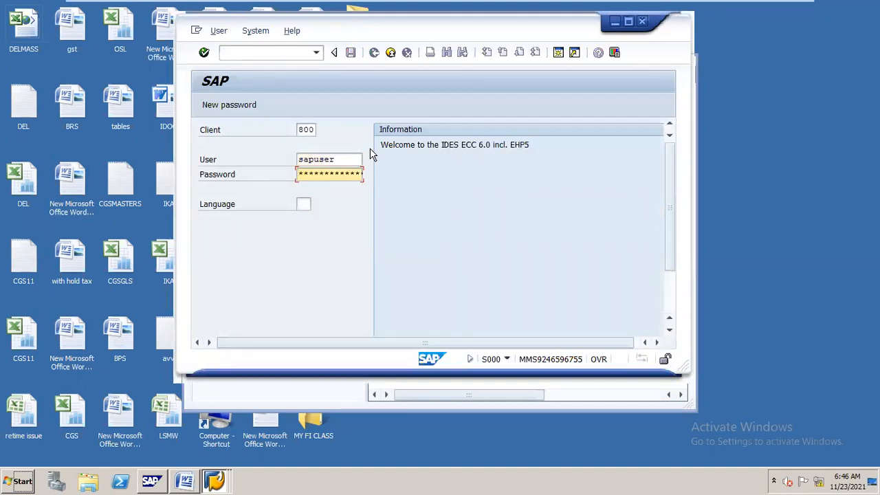
{"action": "key", "text": "Return"}
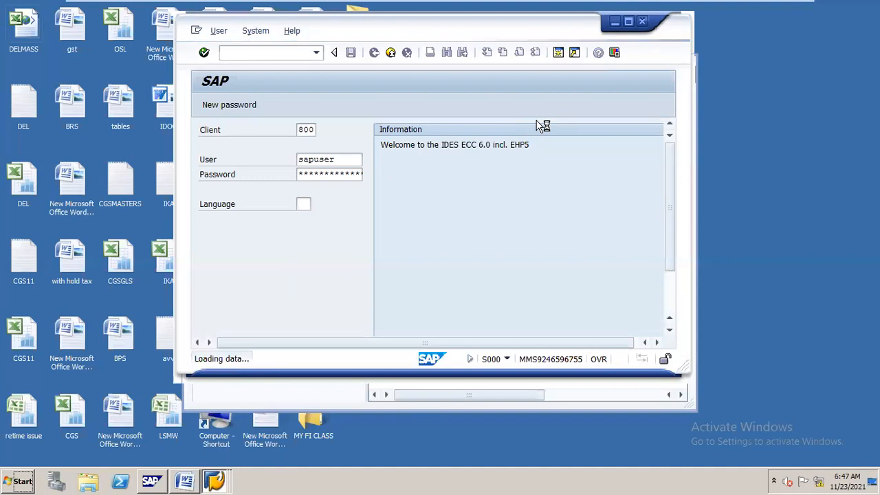
- Run transaction OKKP to open the controlling area overview and maximize its window
{"action": "type", "text": "/nokk"}
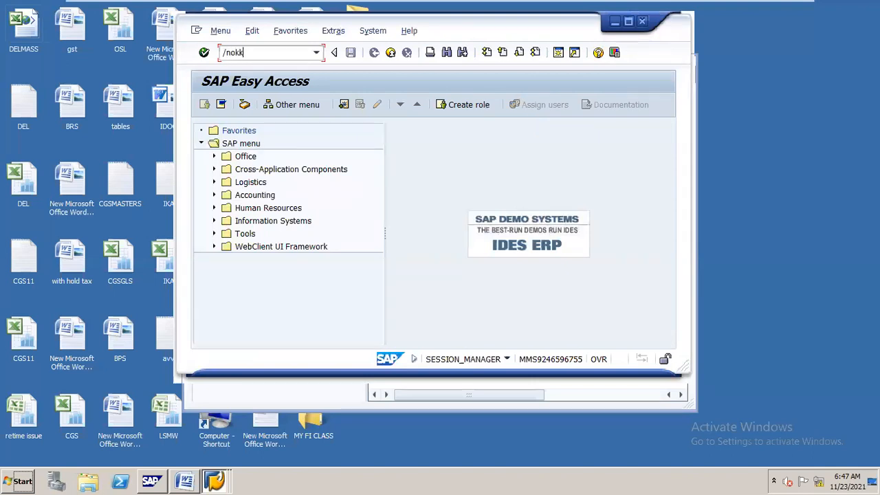
{"action": "key", "text": "Return"}
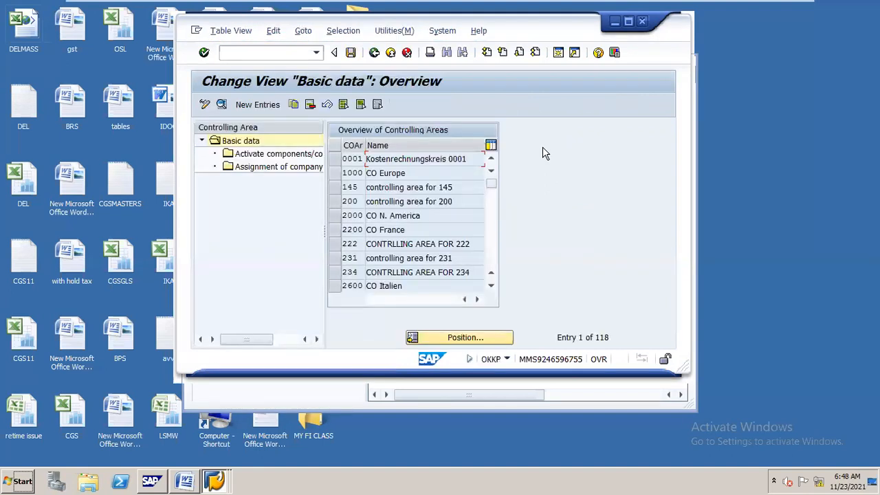
{"action": "left_click", "coordinate": [628, 22]}
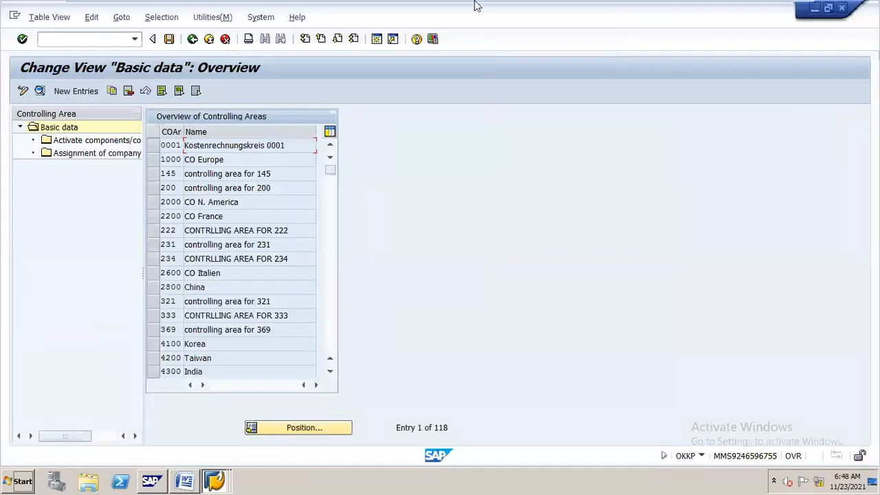
- Start a new controlling area entry with the key N16
{"action": "left_click", "coordinate": [97, 91]}
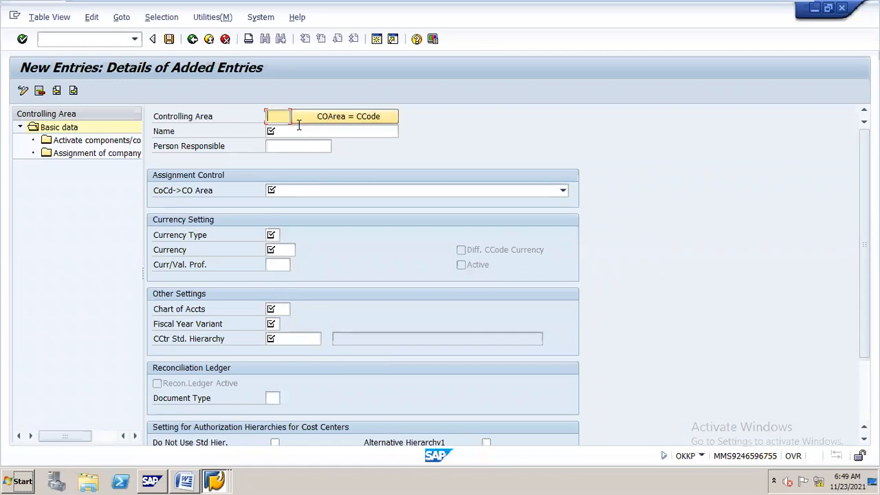
{"action": "type", "text": "n"}
{"action": "key", "text": "BackSpace"}
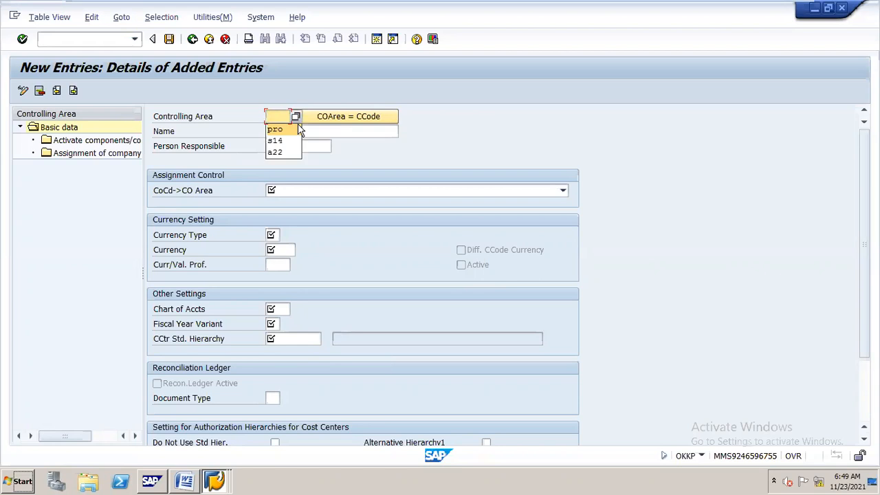
{"action": "type", "text": "n16"}
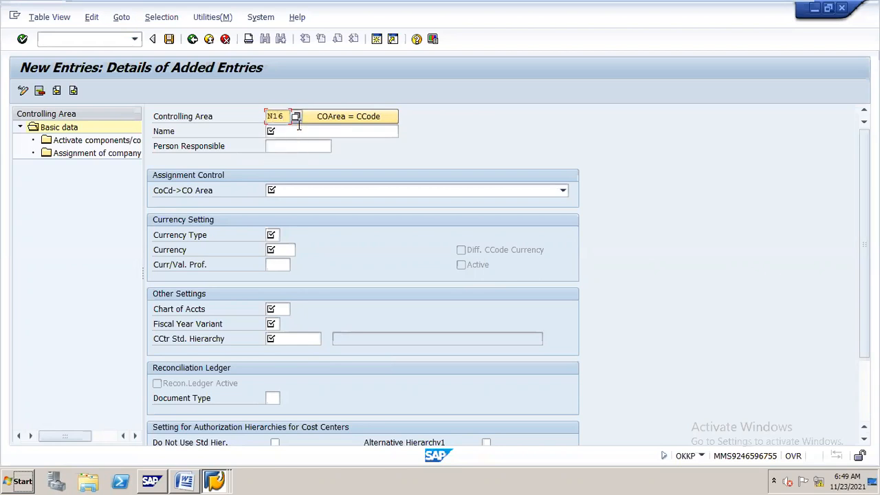
- Name the new entry "controlling area for N16", reusing the wording of an earlier controlling area name
{"action": "key", "text": "Tab"}
{"action": "key", "text": "Down"}
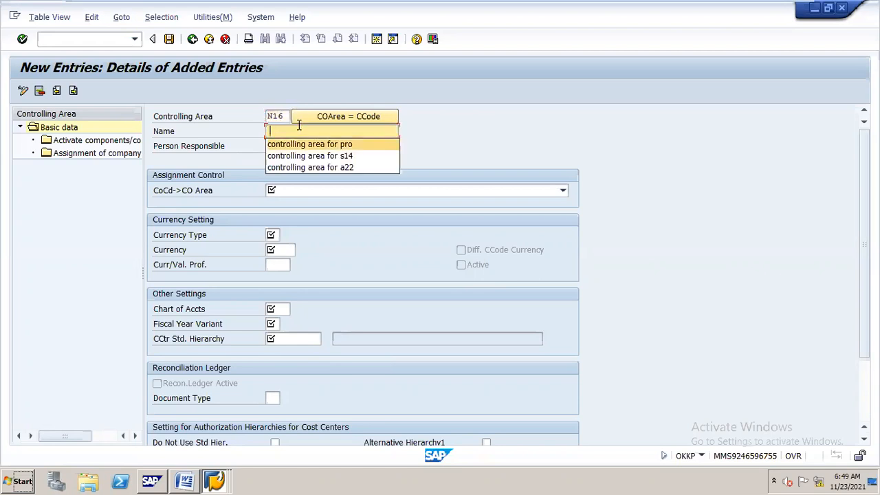
{"action": "key", "text": "Return"}
{"action": "key", "text": "BackSpace"}
{"action": "key", "text": "BackSpace"}
{"action": "key", "text": "BackSpace"}
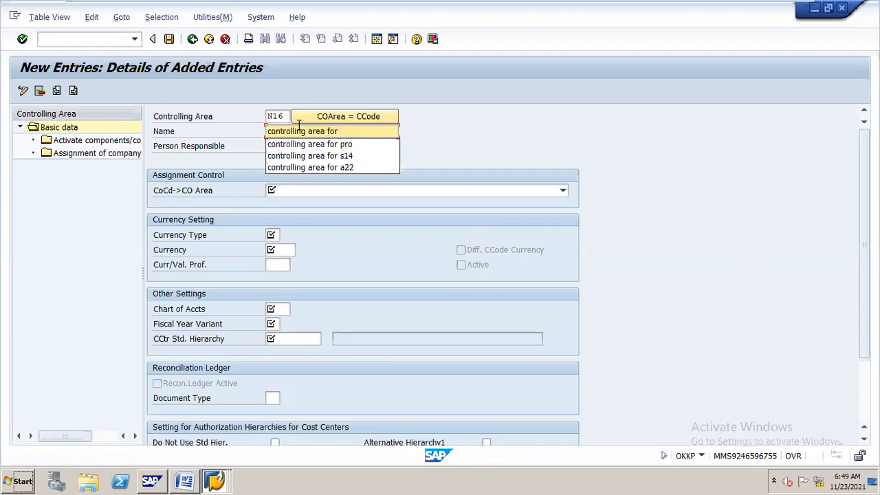
{"action": "type", "text": "N16"}
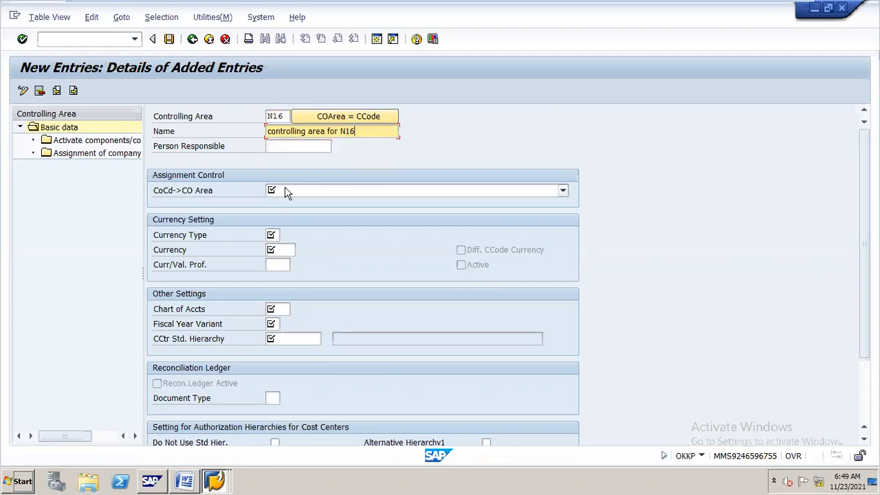
{"action": "scroll", "coordinate": [286, 192], "scroll_direction": "down", "scroll_amount": 3}
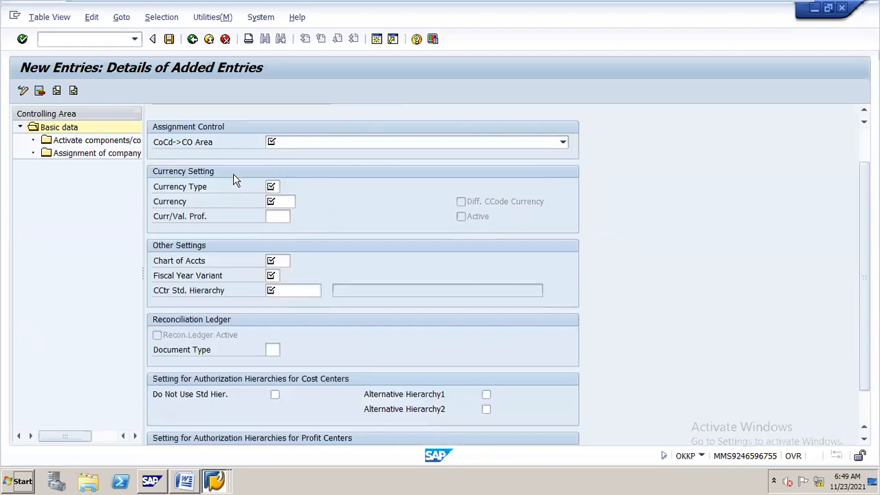
{"action": "scroll", "coordinate": [864, 275], "scroll_direction": "up", "scroll_amount": 3}
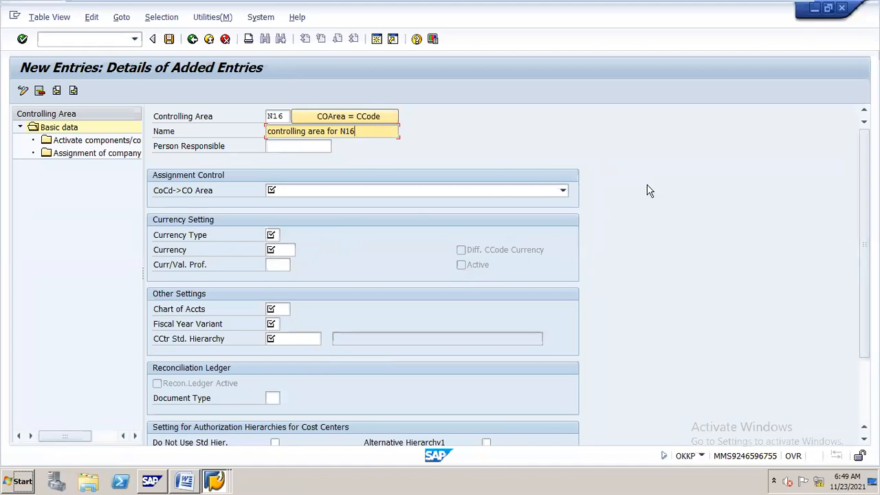
- Set the assignment control to Controlling area same as company code and the currency type to 10, Company code currency
{"action": "left_click", "coordinate": [562, 190]}
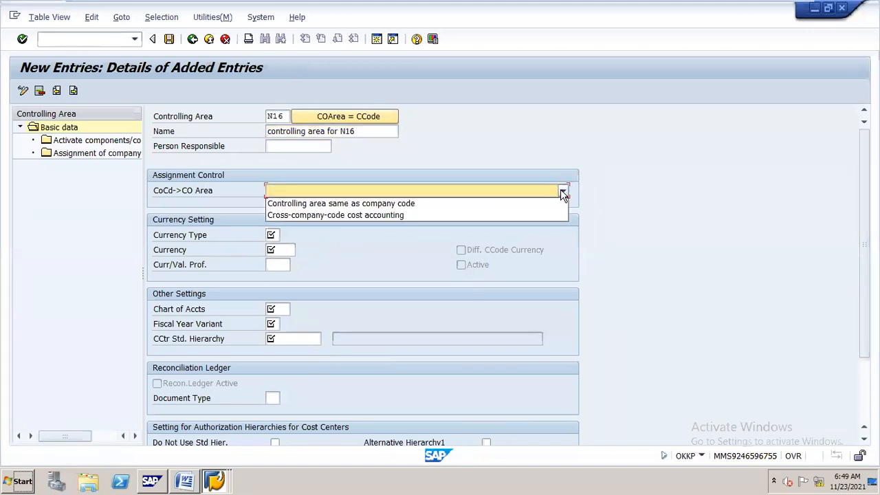
{"action": "left_click", "coordinate": [410, 205]}
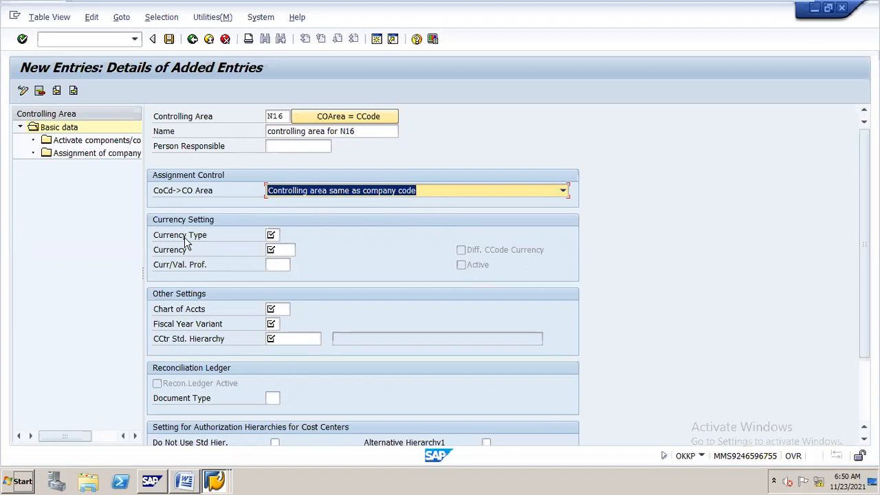
{"action": "left_click", "coordinate": [274, 234]}
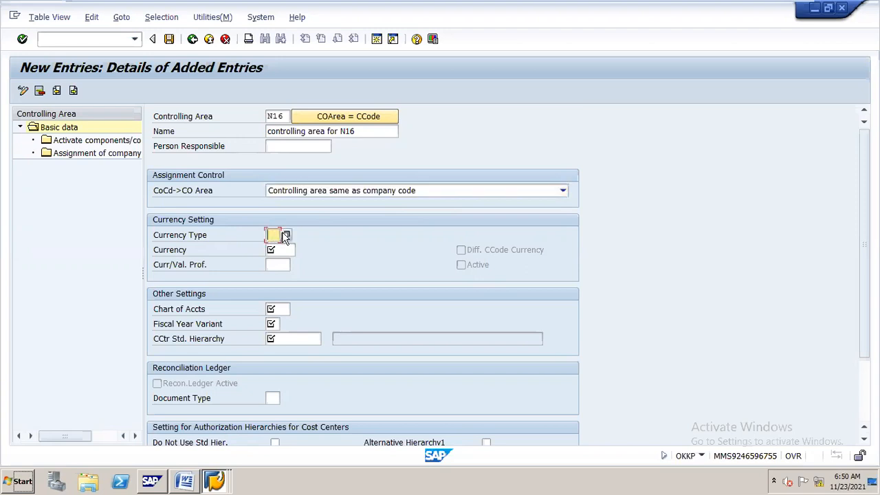
{"action": "left_click", "coordinate": [286, 235]}
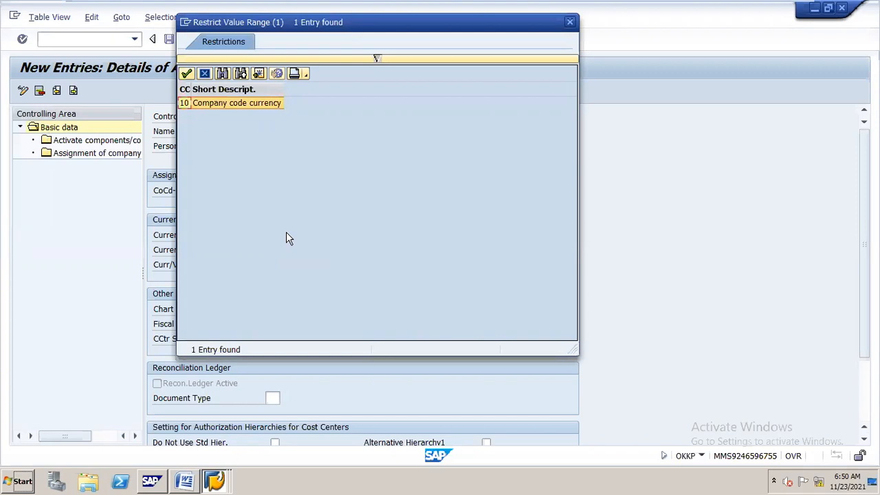
{"action": "double_click", "coordinate": [184, 103]}
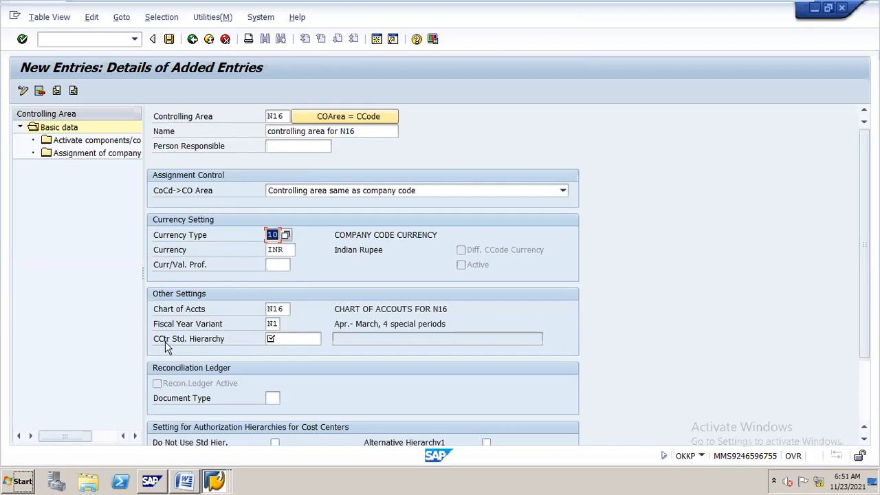
- Set the cost center standard hierarchy to N16HIER and save the entry, having the system create it as the standard hierarchy
{"action": "left_click", "coordinate": [289, 337]}
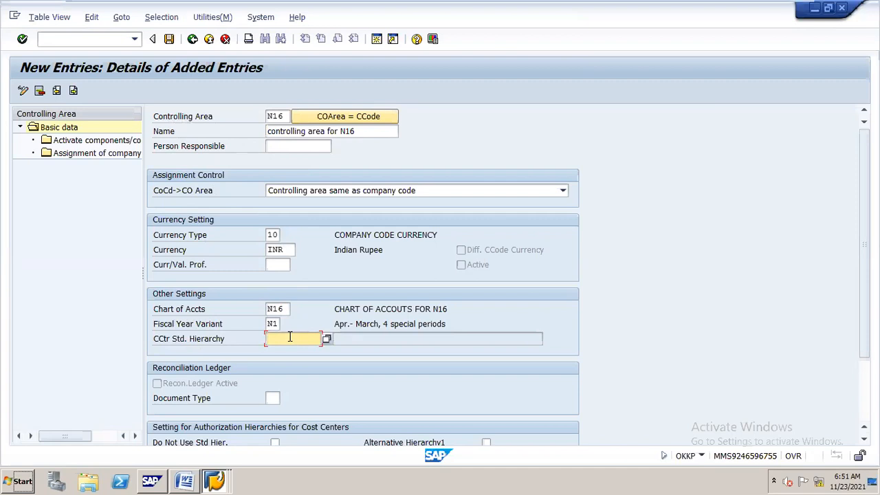
{"action": "type", "text": "N16HIER"}
{"action": "mouse_move", "coordinate": [864, 245]}
{"action": "left_mouse_down"}
{"action": "mouse_move", "coordinate": [864, 308]}
{"action": "mouse_move", "coordinate": [864, 245]}
{"action": "left_mouse_up"}
{"action": "key", "text": "Return"}
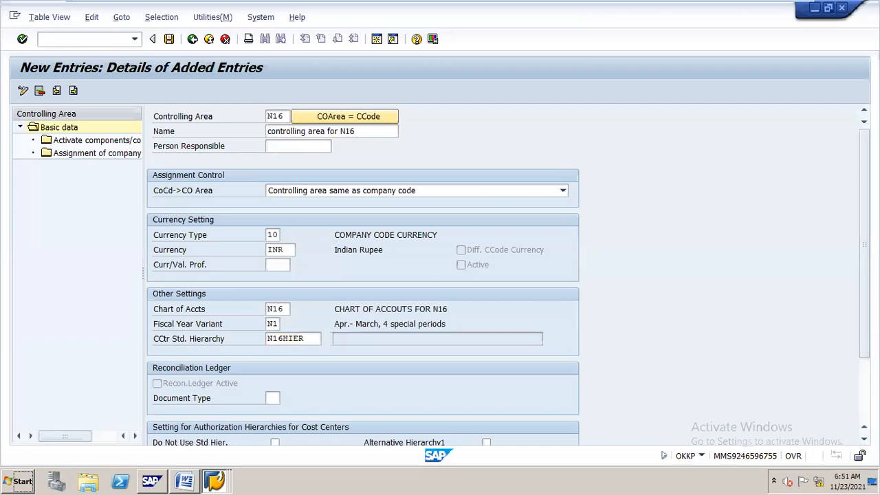
{"action": "left_click", "coordinate": [173, 40]}
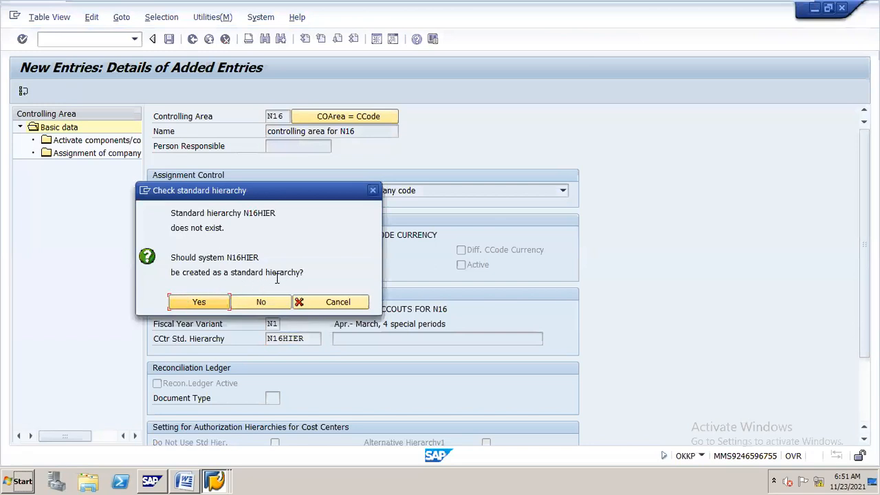
{"action": "left_click", "coordinate": [214, 303]}
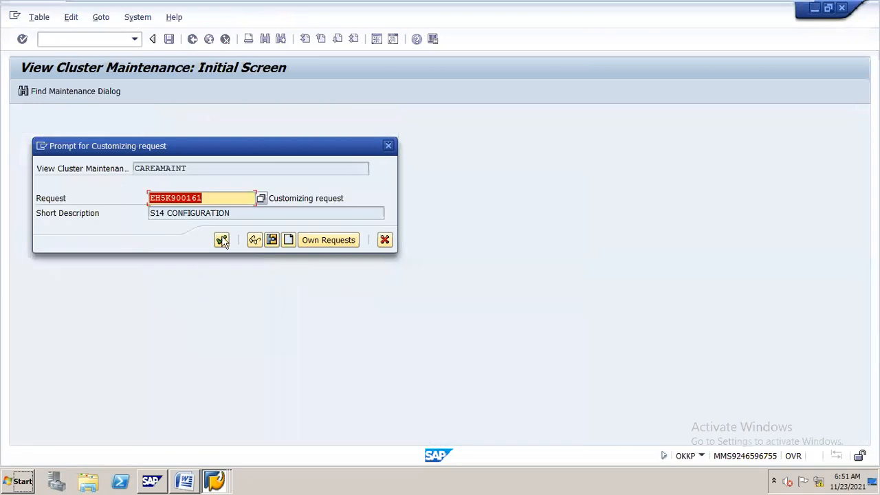
- Record the change in the own customizing request N16 CONFIGURATION
{"action": "left_click", "coordinate": [324, 245]}
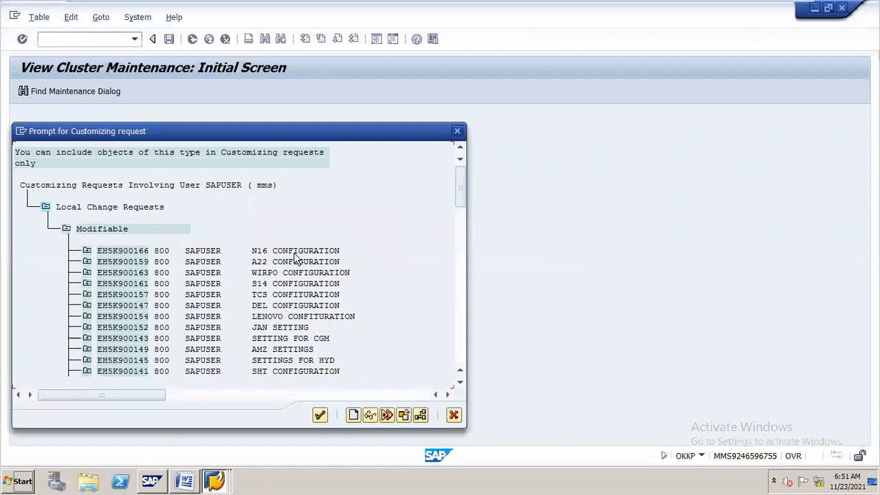
{"action": "double_click", "coordinate": [253, 250]}
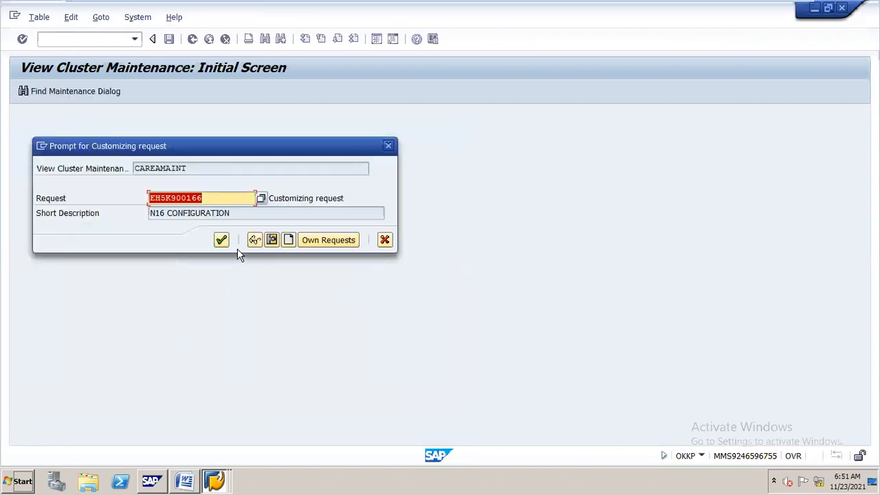
{"action": "left_click", "coordinate": [221, 241]}
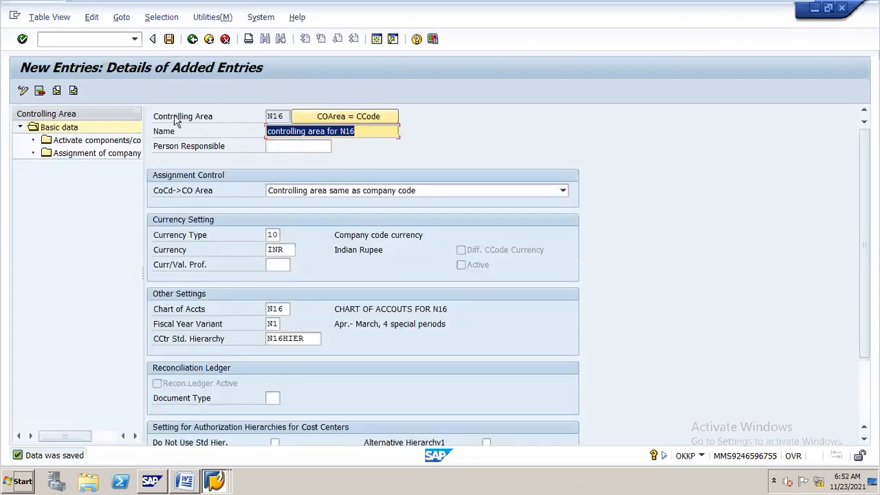
- Assign company code N16 to controlling area N16 and save the assignment
{"action": "double_click", "coordinate": [118, 157]}
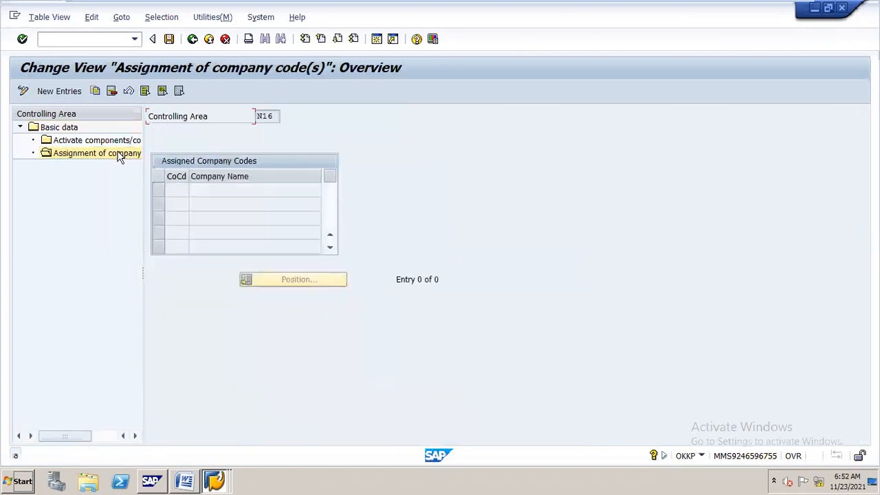
{"action": "left_click", "coordinate": [77, 91]}
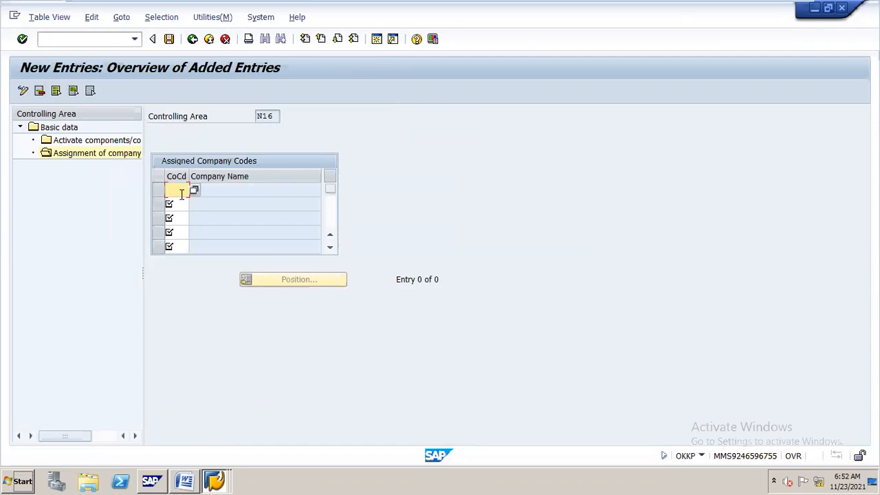
{"action": "type", "text": "N16"}
{"action": "key", "text": "ctrl+s"}
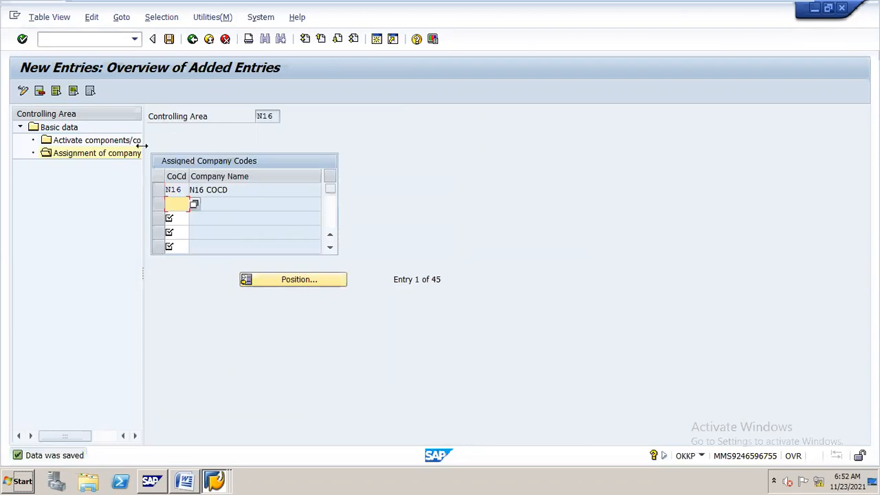
- Add a components and control indicators entry for fiscal year 2021 with Cost Centers set to Component active and AA: Activity Type enabled
{"action": "double_click", "coordinate": [96, 141]}
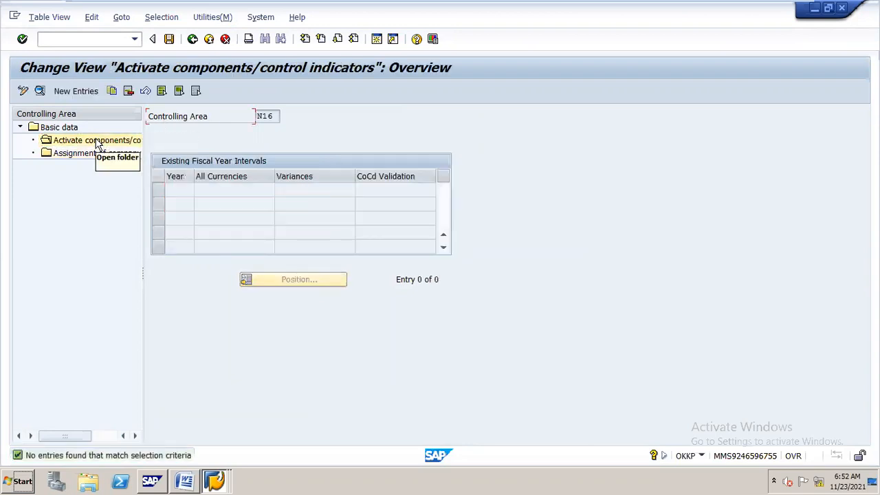
{"action": "left_click", "coordinate": [92, 94]}
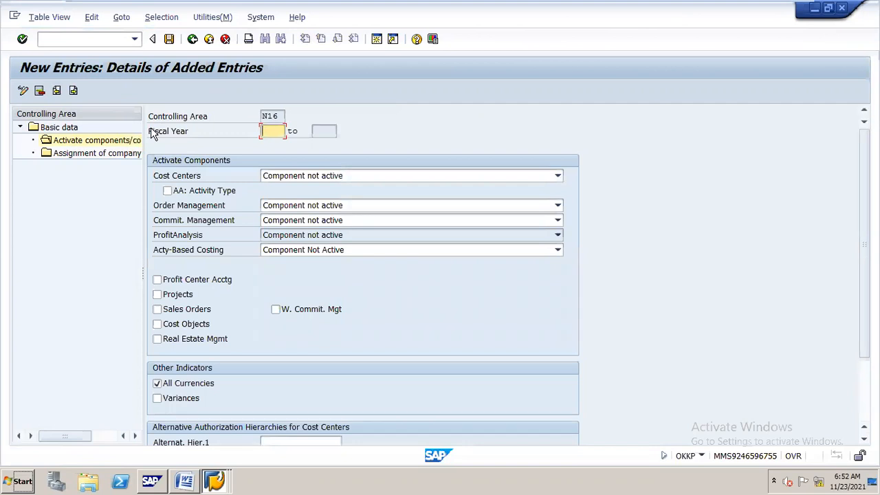
{"action": "type", "text": "2021"}
{"action": "left_click", "coordinate": [558, 177]}
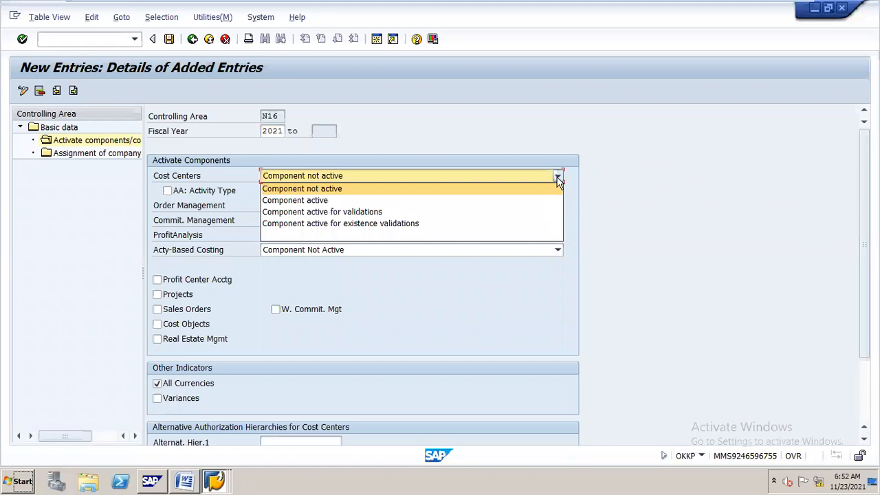
{"action": "left_click", "coordinate": [328, 202]}
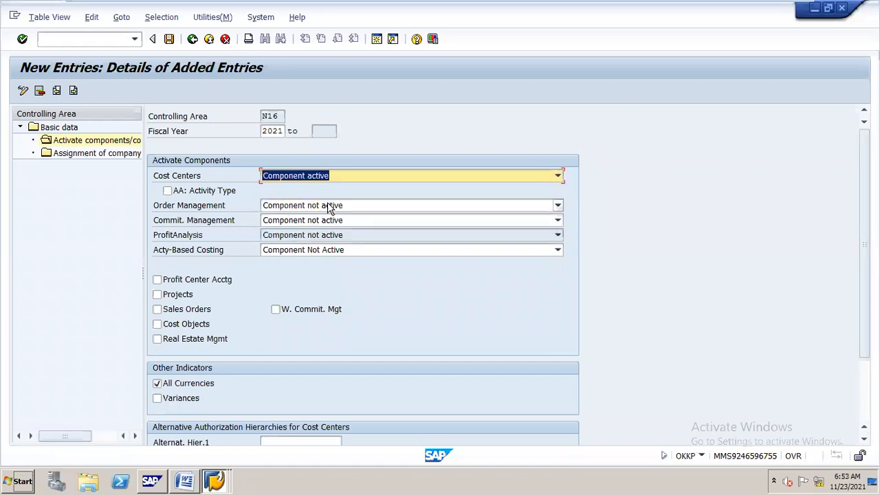
{"action": "left_click", "coordinate": [168, 191]}
- Set Order Management to Component active, enable Profit Center Acctg, and save the entry, acknowledging the critical transport notice
{"action": "left_click", "coordinate": [558, 206]}
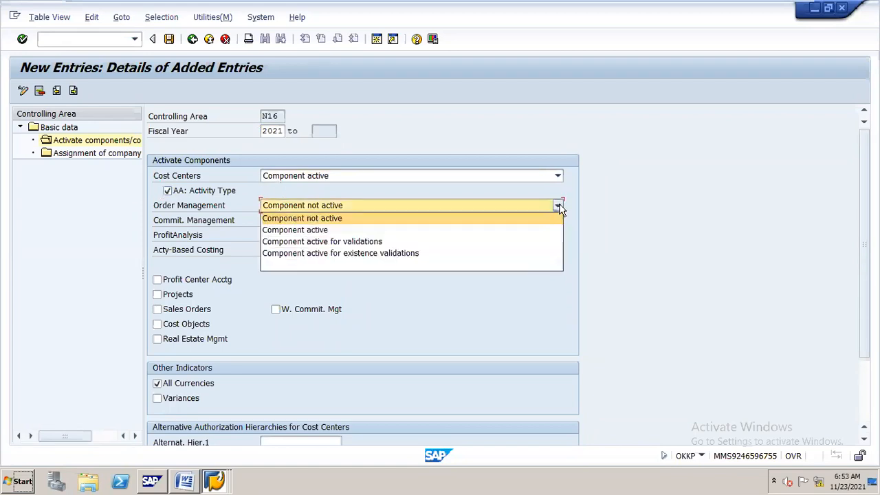
{"action": "left_click", "coordinate": [467, 230]}
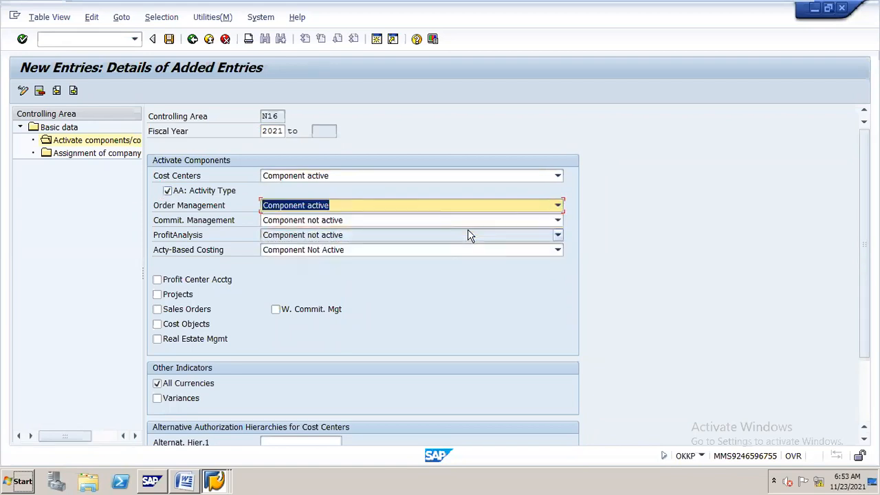
{"action": "left_click", "coordinate": [157, 280]}
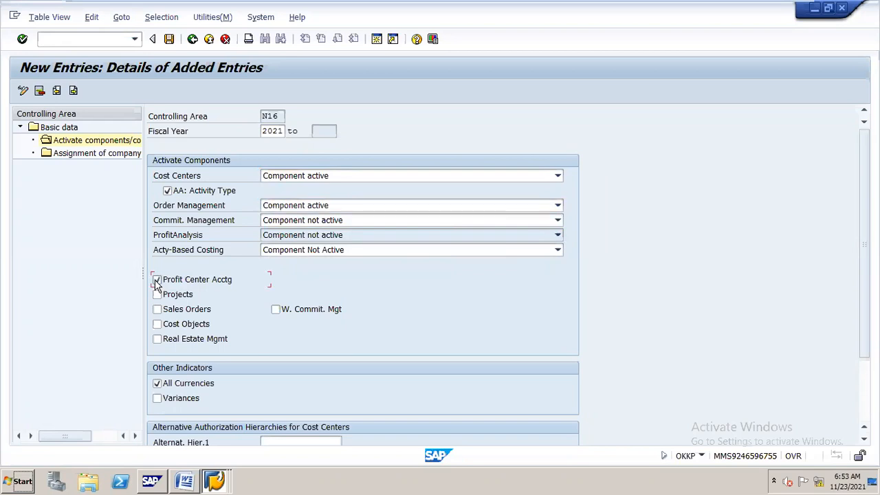
{"action": "scroll", "coordinate": [864, 241], "scroll_direction": "down", "scroll_amount": 2}
{"action": "left_click_drag", "start_coordinate": [864, 266], "coordinate": [864, 245]}
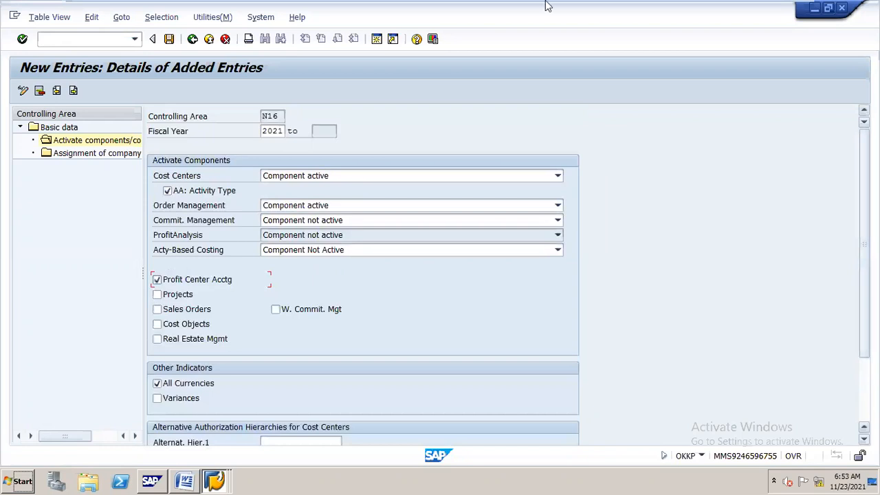
{"action": "left_click", "coordinate": [169, 39]}
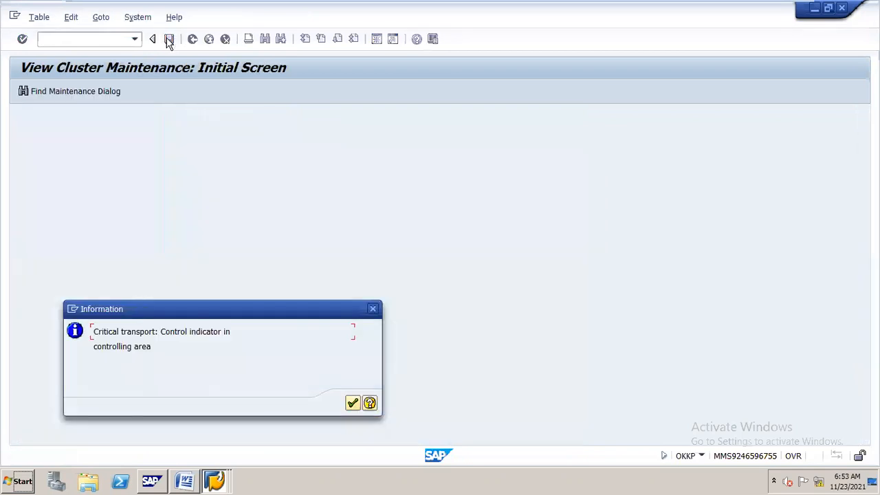
{"action": "left_click", "coordinate": [353, 405]}
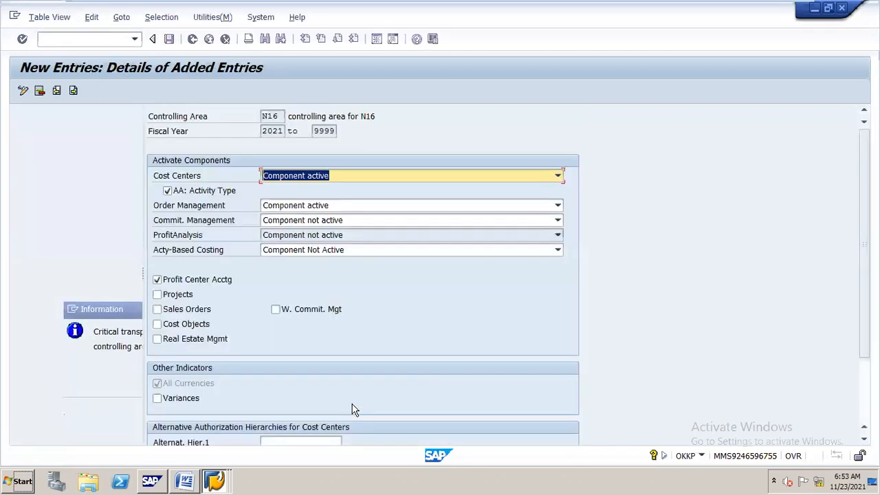
- Leave the controlling area entry and run transaction SPRO with the command /NSPRO
{"action": "left_click", "coordinate": [110, 39]}
{"action": "type", "text": "SPRO"}
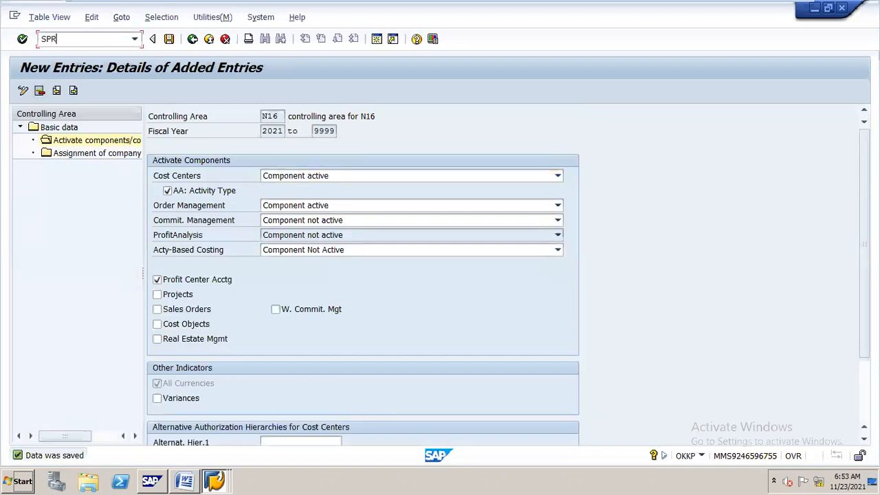
{"action": "key", "text": "BackSpace"}
{"action": "key", "text": "BackSpace"}
{"action": "key", "text": "BackSpace"}
{"action": "key", "text": "BackSpace"}
{"action": "type", "text": "/NSPRO"}
{"action": "key", "text": "Return"}
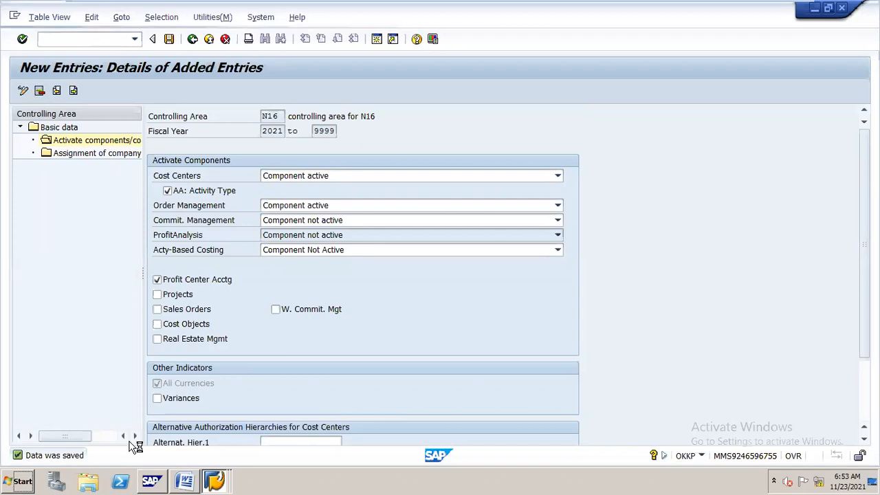
- Check the task list in the BASIC SETTINGS Word document, return to SAP and open the SAP Reference IMG
{"action": "left_click", "coordinate": [184, 481]}
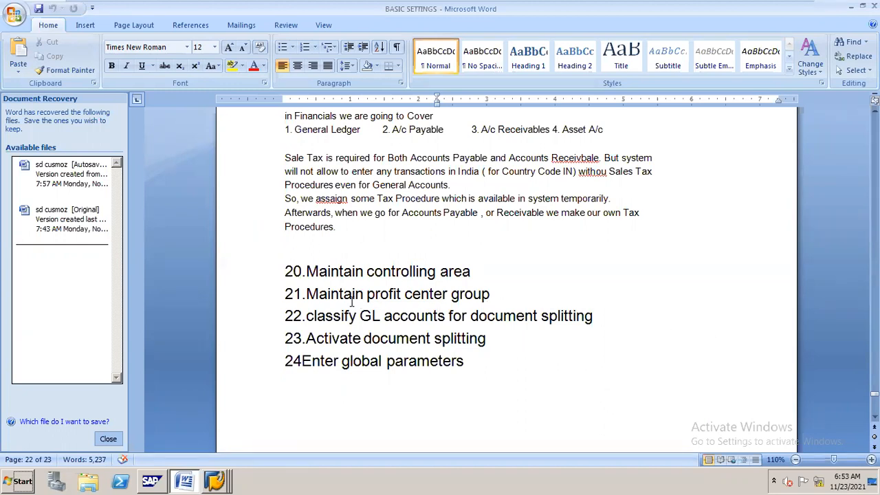
{"action": "key", "text": "alt+Tab"}
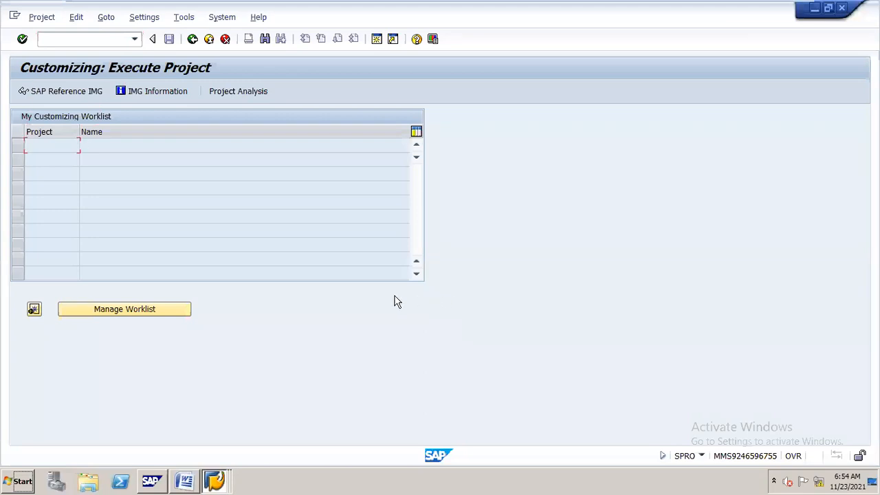
{"action": "left_click", "coordinate": [102, 93]}
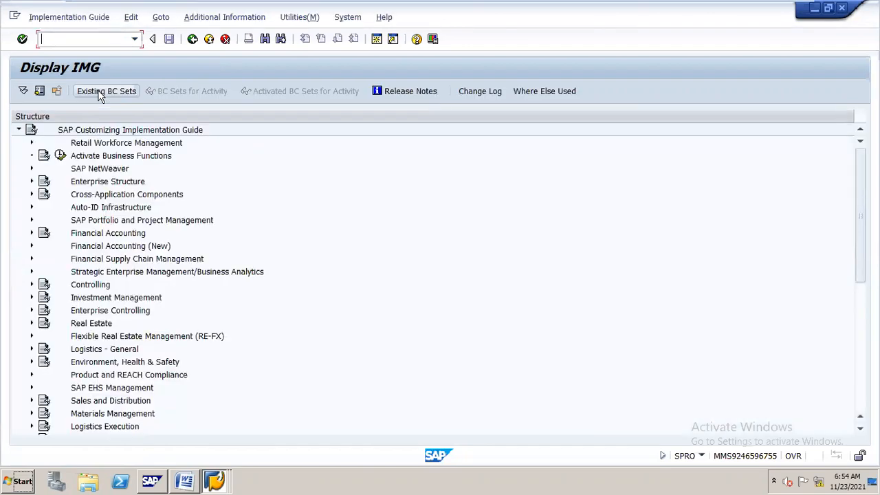
- Expand Controlling and its Profit Center Accounting node in the implementation guide
{"action": "left_click", "coordinate": [95, 289]}
{"action": "double_click", "coordinate": [95, 289]}
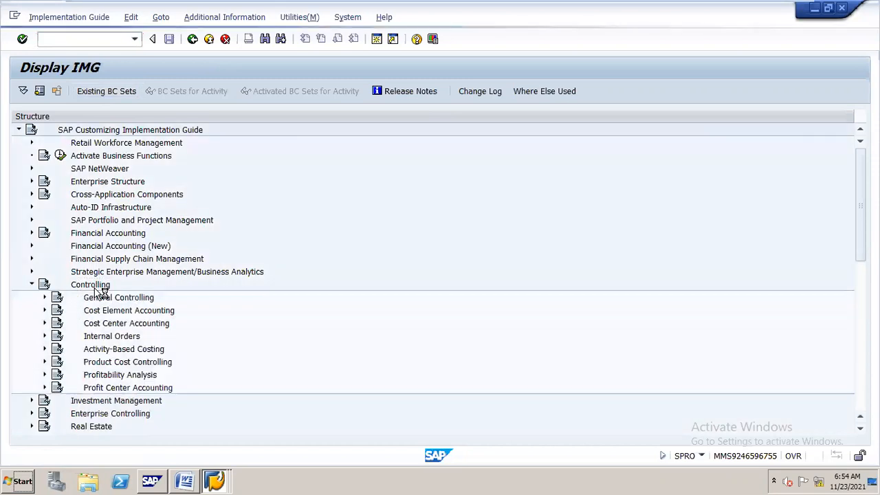
{"action": "key", "text": "Down"}
{"action": "key", "text": "Right"}
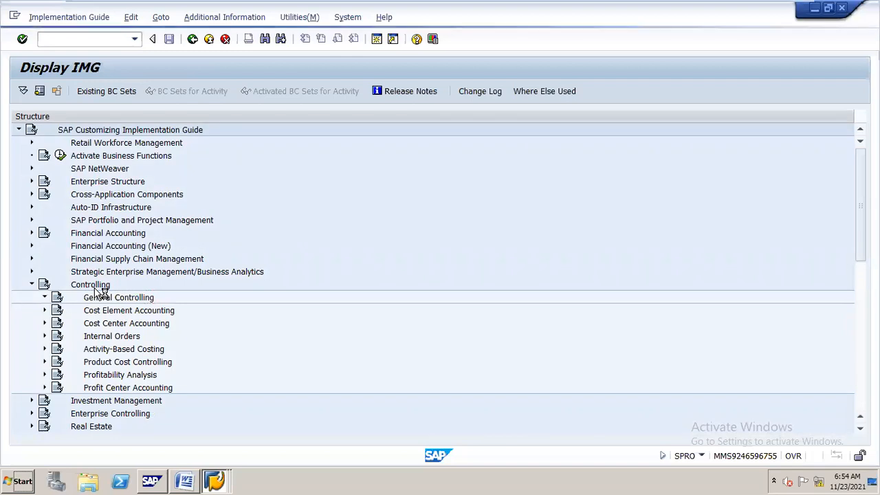
{"action": "key", "text": "Left"}
{"action": "key", "text": "Down"}
{"action": "key", "text": "Down"}
{"action": "key", "text": "Down"}
{"action": "key", "text": "Down"}
{"action": "key", "text": "Down"}
{"action": "key", "text": "Down"}
{"action": "key", "text": "Down"}
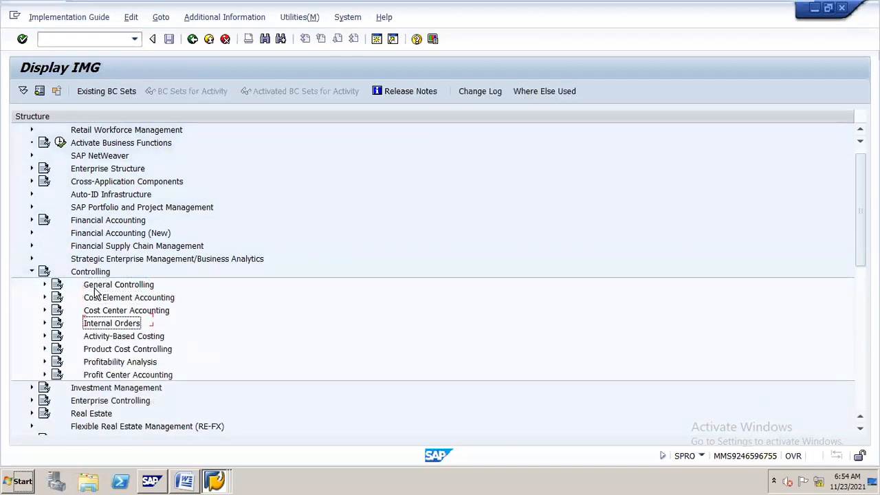
{"action": "key", "text": "Right"}
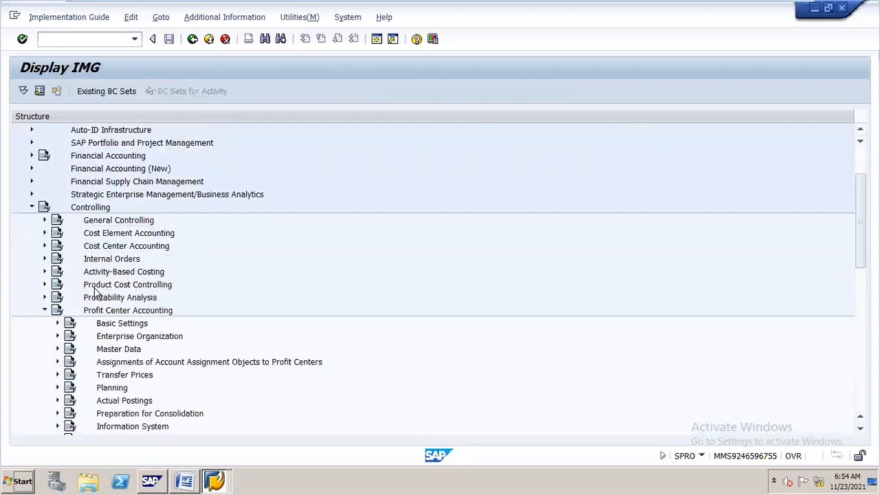
- Expand the Basic Settings of Profit Center Accounting and start the controlling area settings activity 0KE5
{"action": "key", "text": "Down"}
{"action": "key", "text": "Right"}
{"action": "key", "text": "Down"}
{"action": "key", "text": "Down"}
{"action": "key", "text": "Right"}
{"action": "key", "text": "Down"}
{"action": "key", "text": "Return"}
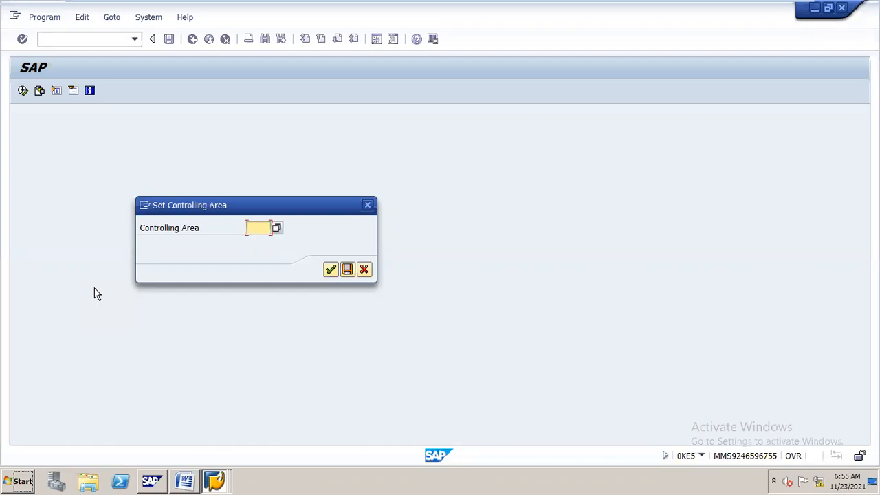
- Set the controlling area to N16 and enter N16PFGP as its standard hierarchy
{"action": "type", "text": "N16"}
{"action": "key", "text": "Return"}
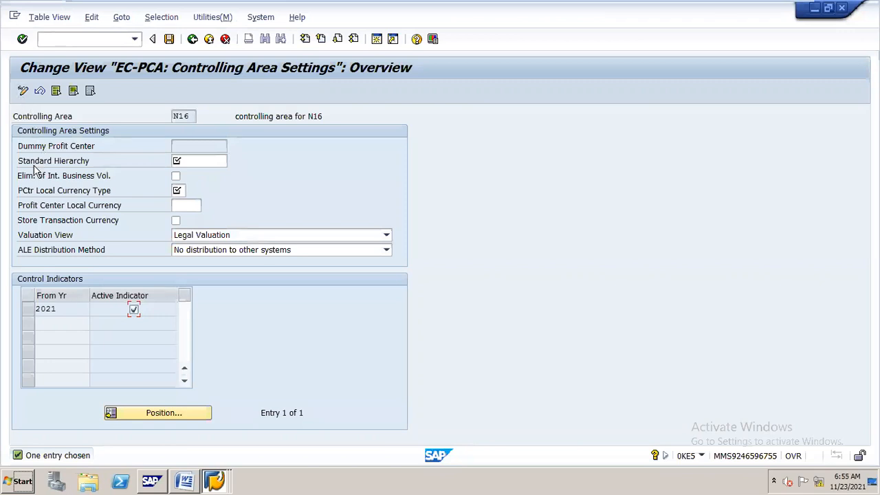
{"action": "left_click", "coordinate": [205, 159]}
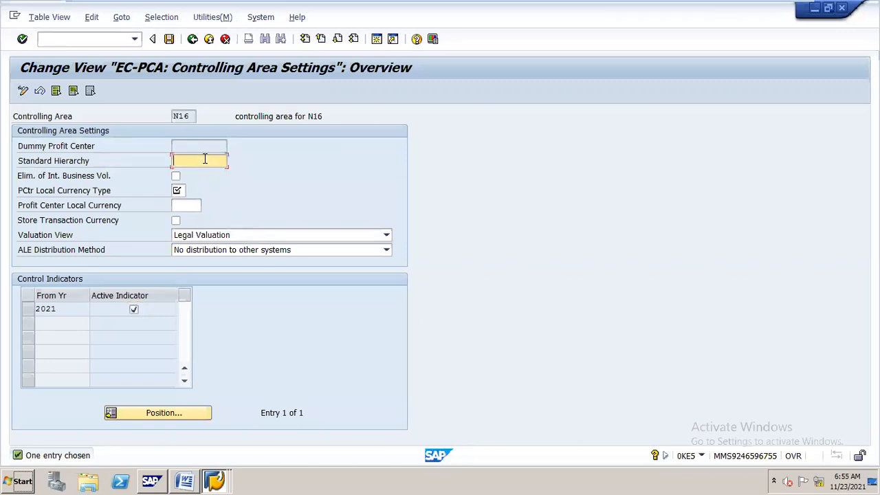
{"action": "type", "text": "N16"}
{"action": "type", "text": "E"}
{"action": "type", "text": "FGE"}
- Set the profit center local currency type to 20 (Controlling area currency), enable storing the transaction currency and save the settings
{"action": "left_click", "coordinate": [179, 191]}
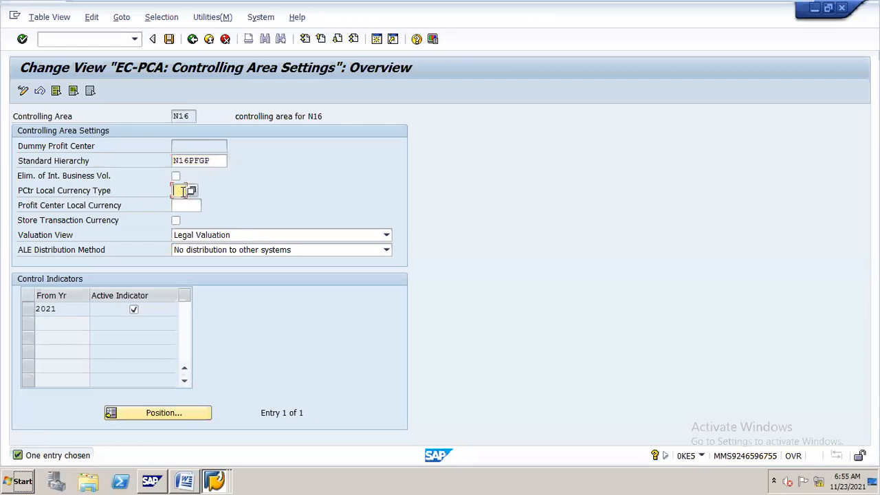
{"action": "left_click", "coordinate": [192, 191]}
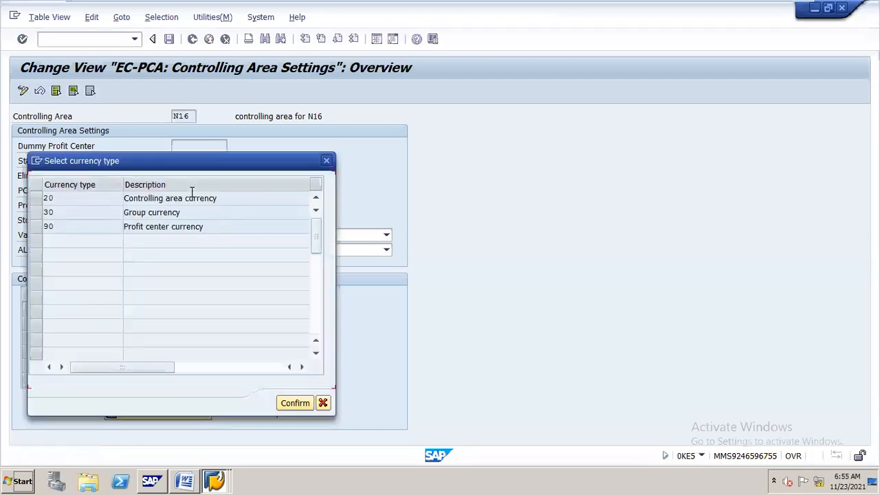
{"action": "left_click", "coordinate": [38, 199]}
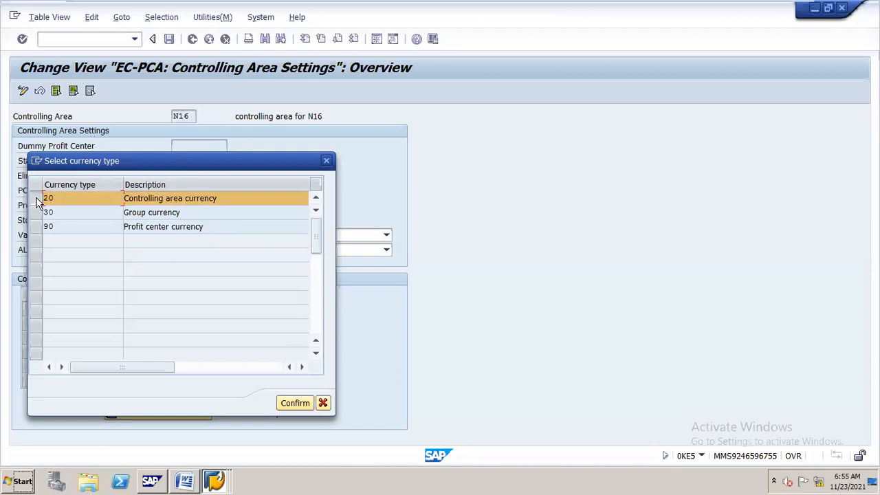
{"action": "left_click", "coordinate": [292, 404]}
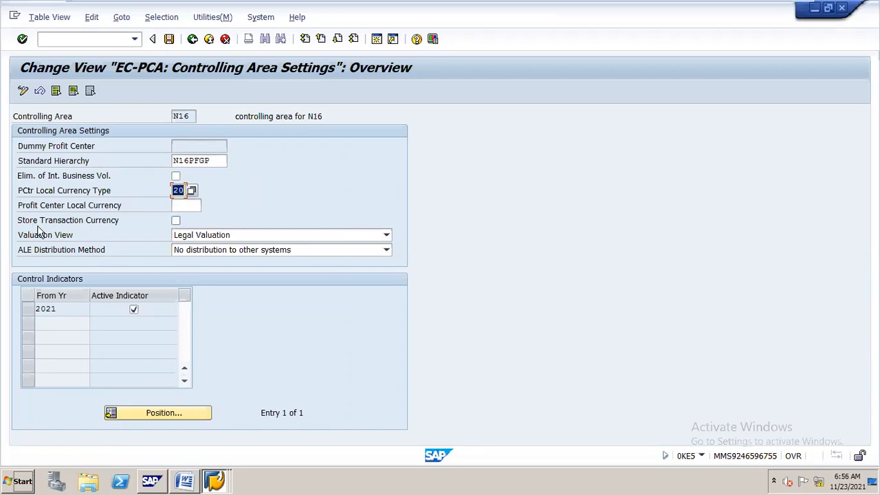
{"action": "left_click", "coordinate": [176, 220]}
{"action": "left_click", "coordinate": [168, 39]}
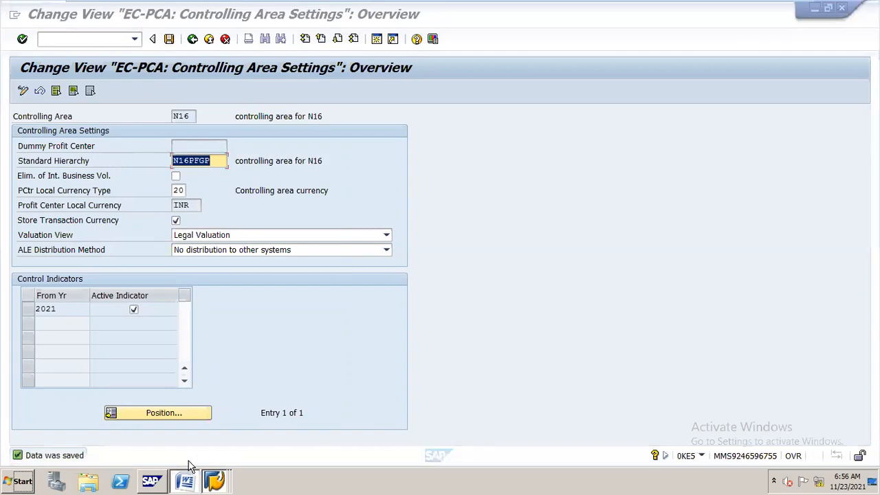
- Check the task list in the BASIC SETTINGS Word document, return to the SAP implementation guide and collapse the Controlling node
{"action": "left_click", "coordinate": [184, 480]}
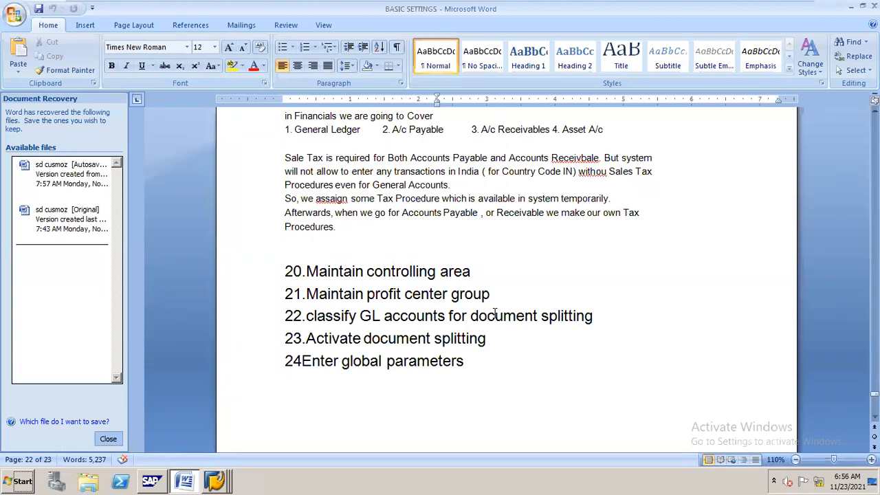
{"action": "key", "text": "alt+Tab"}
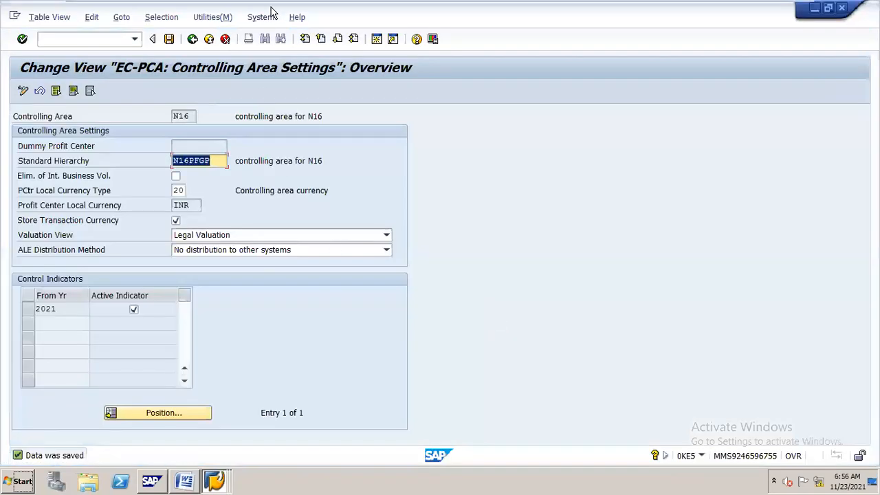
{"action": "left_click", "coordinate": [194, 38]}
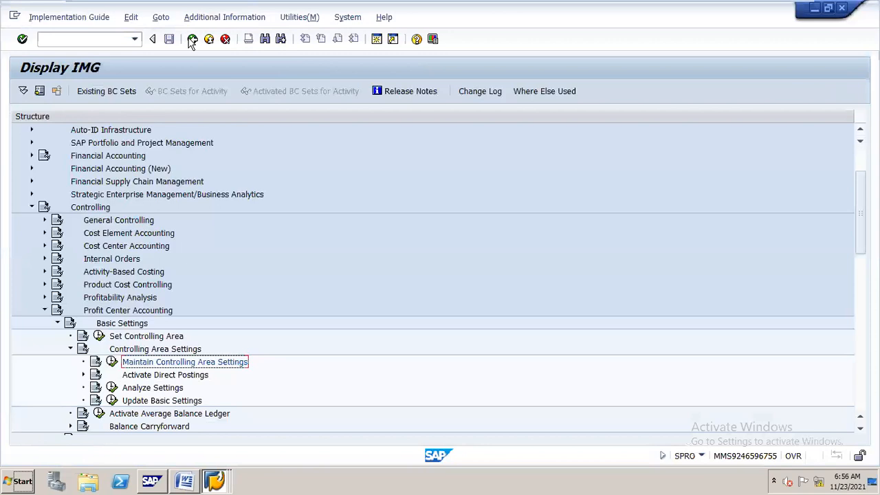
{"action": "left_click", "coordinate": [92, 208]}
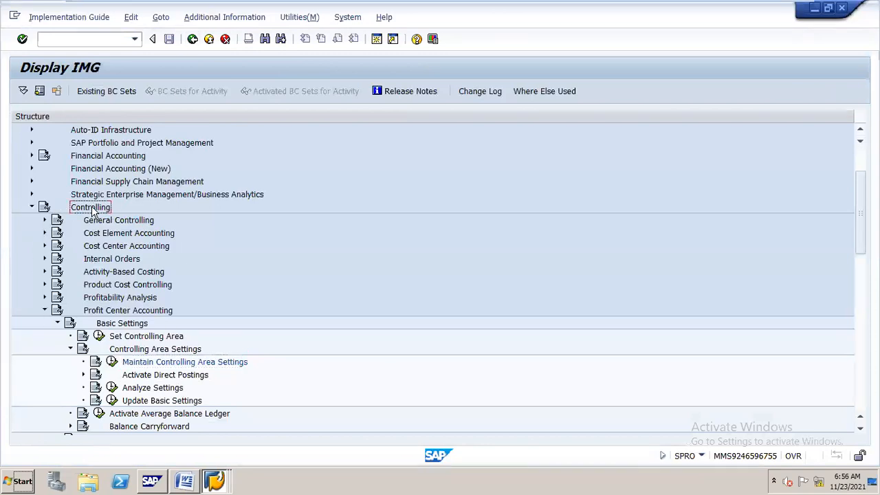
{"action": "double_click", "coordinate": [91, 208]}
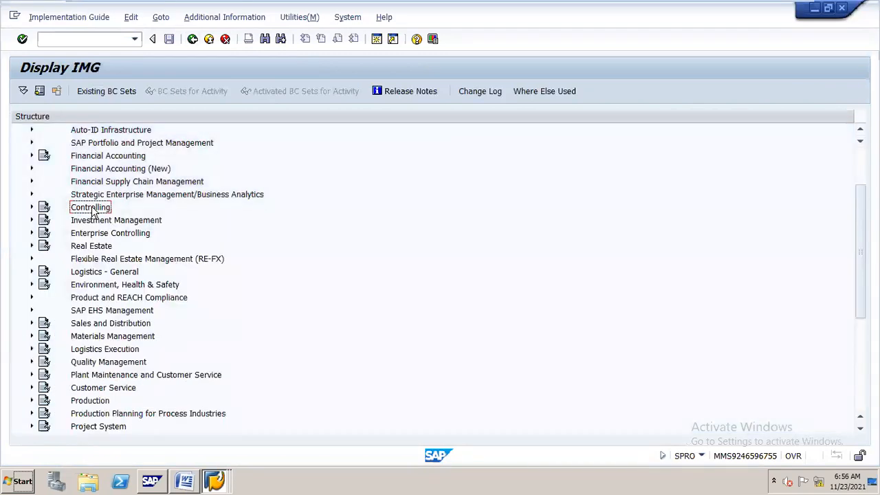
- Expand Financial Accounting (New), General Ledger Accounting (New) and its Business Transactions in the implementation guide
{"action": "key", "text": "Up"}
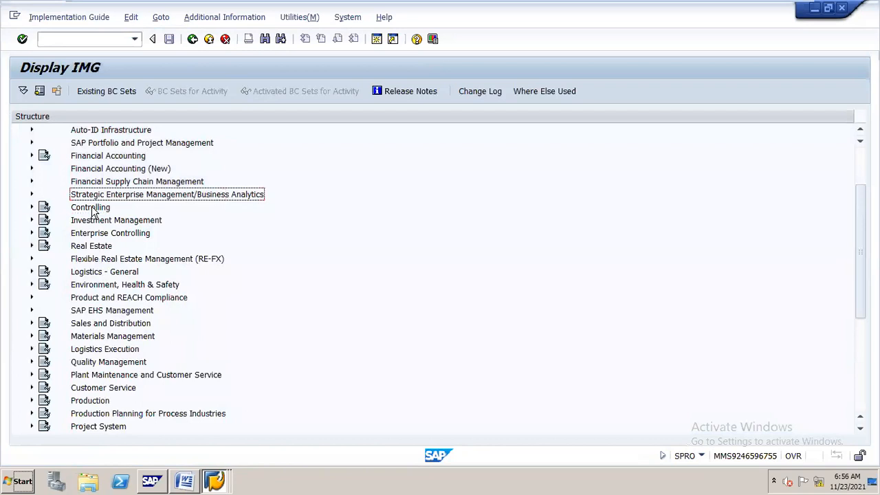
{"action": "key", "text": "Up"}
{"action": "key", "text": "Up"}
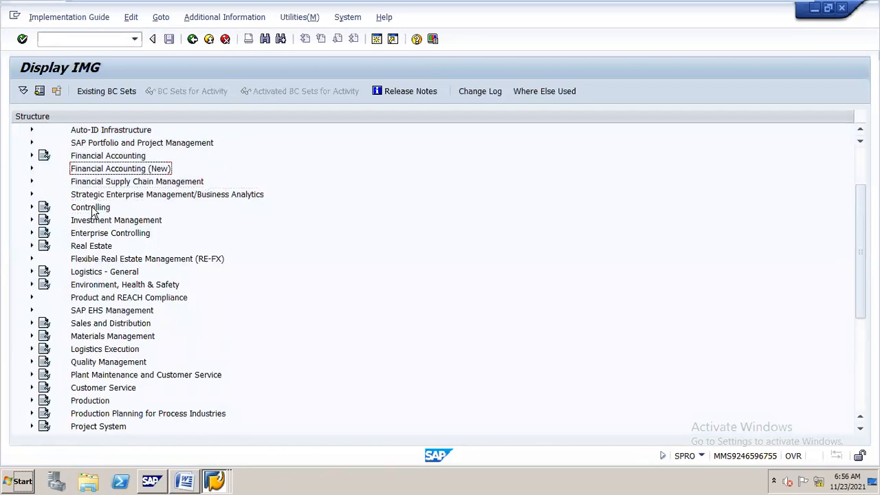
{"action": "key", "text": "Right"}
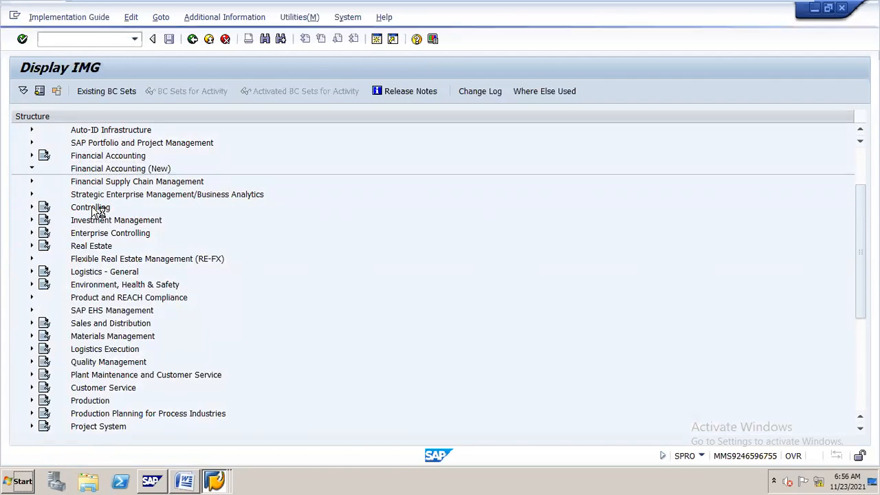
{"action": "key", "text": "Down"}
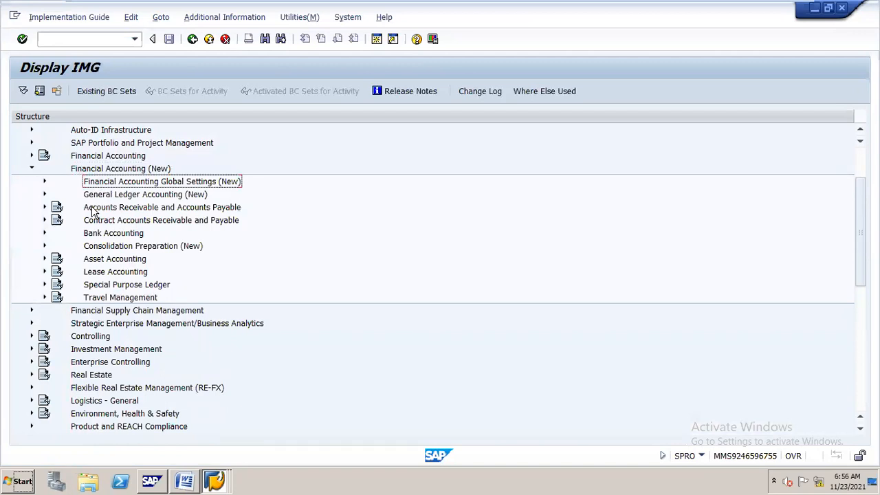
{"action": "key", "text": "Down"}
{"action": "key", "text": "Right"}
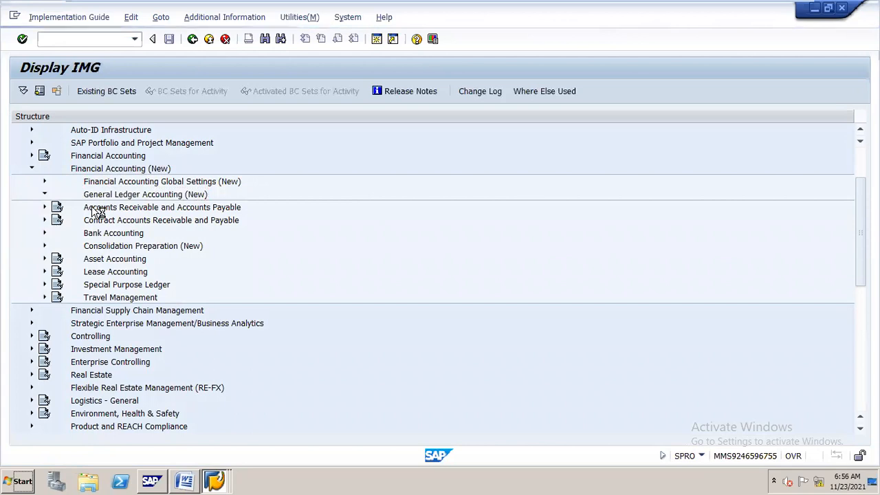
{"action": "key", "text": "Down"}
{"action": "key", "text": "Down"}
{"action": "key", "text": "Right"}
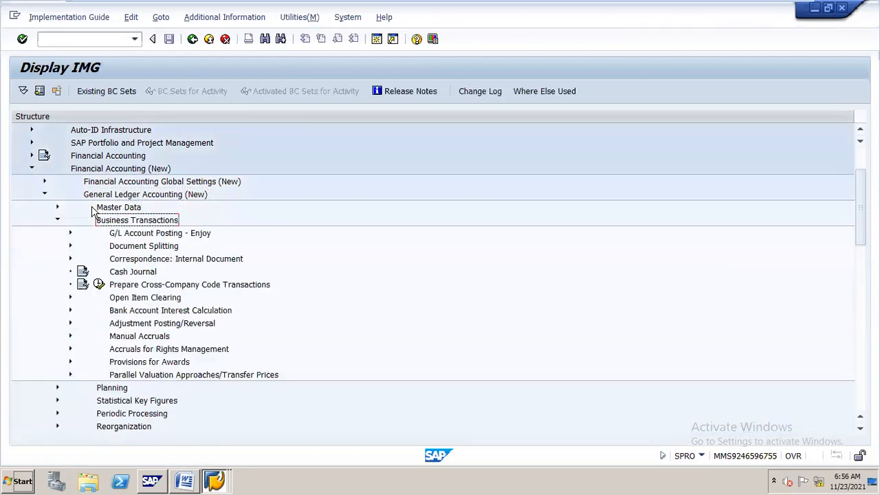
- Expand the Document Splitting node under Business Transactions and look through its activities
{"action": "key", "text": "Down"}
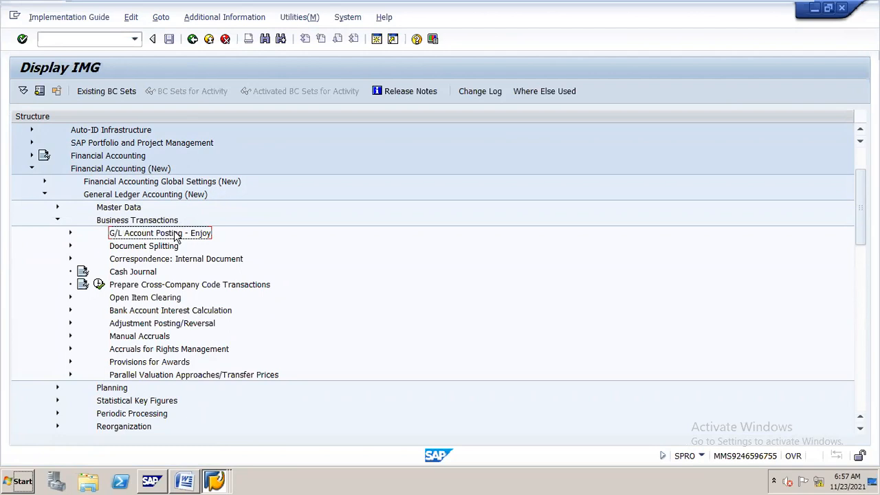
{"action": "key", "text": "Down"}
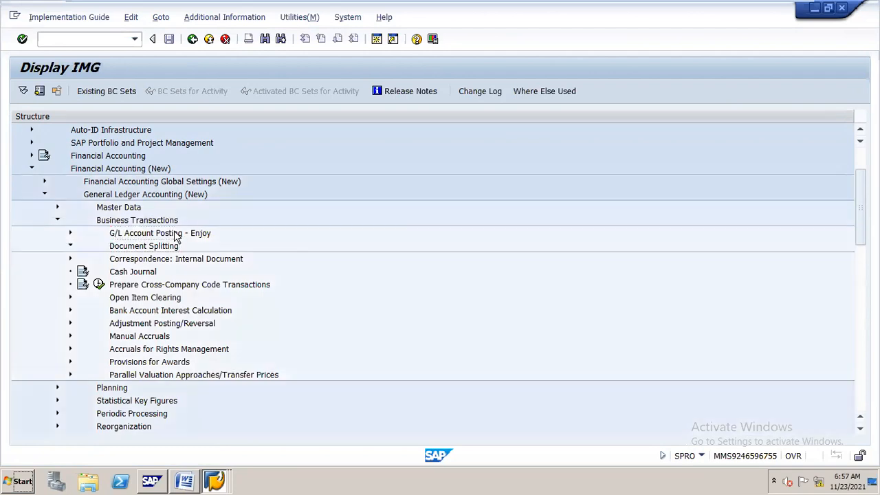
{"action": "key", "text": "Right"}
{"action": "key", "text": "Down"}
{"action": "key", "text": "Down"}
{"action": "key", "text": "Down"}
{"action": "key", "text": "Down"}
{"action": "key", "text": "Down"}
{"action": "key", "text": "Down"}
{"action": "key", "text": "Down"}
{"action": "key", "text": "Down"}
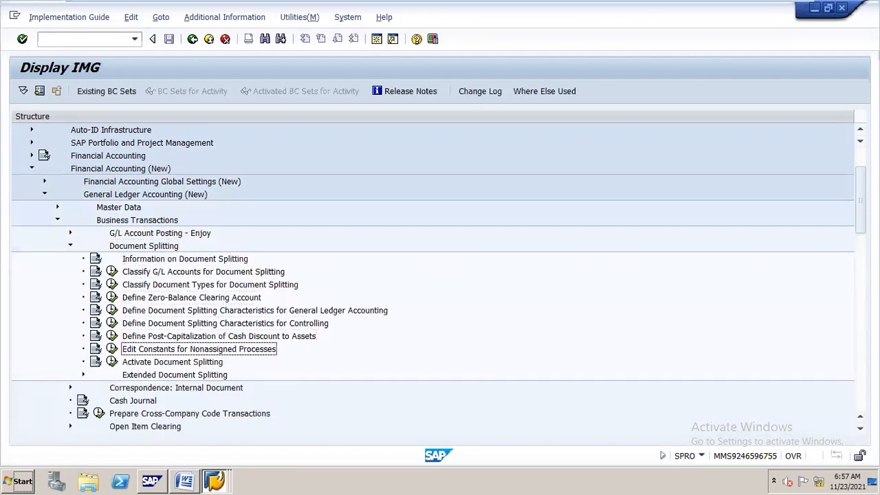
{"action": "left_click_drag", "start_coordinate": [860, 200], "coordinate": [860, 219]}
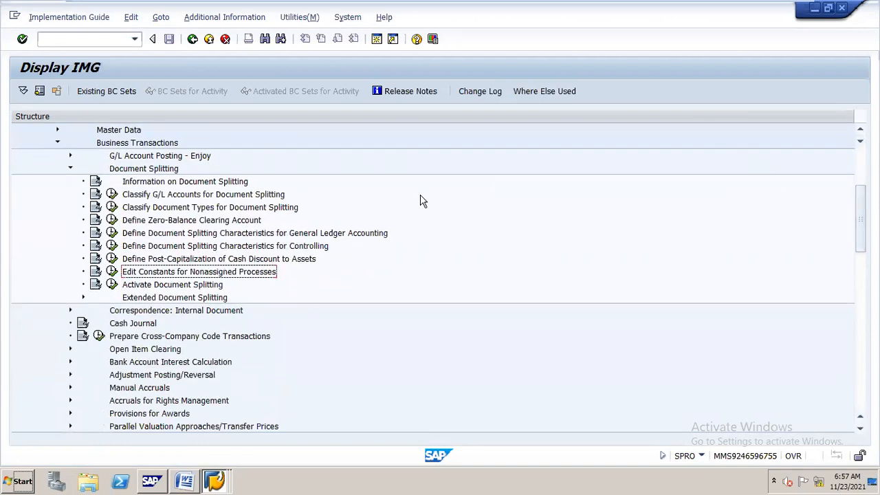
- Start Classify G/L Accounts for Document Splitting for chart of accounts N16 and begin new entries
{"action": "left_click", "coordinate": [113, 196]}
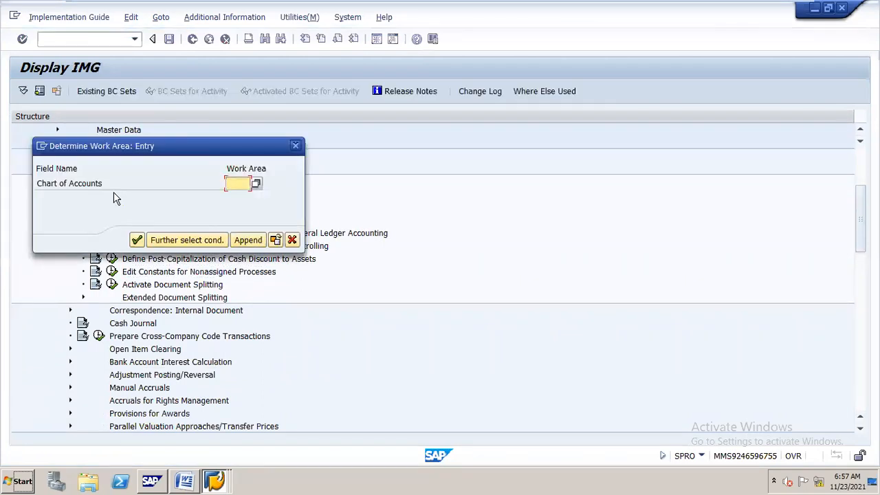
{"action": "type", "text": "N16"}
{"action": "key", "text": "Return"}
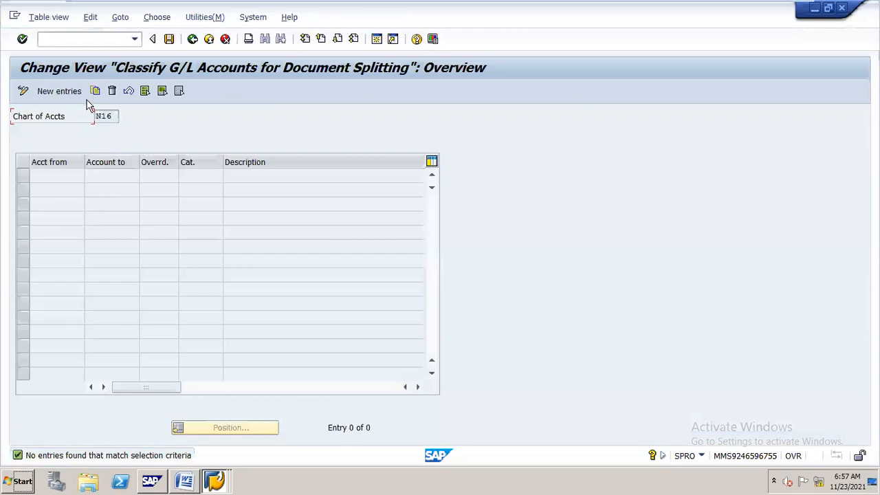
{"action": "left_click", "coordinate": [81, 93]}
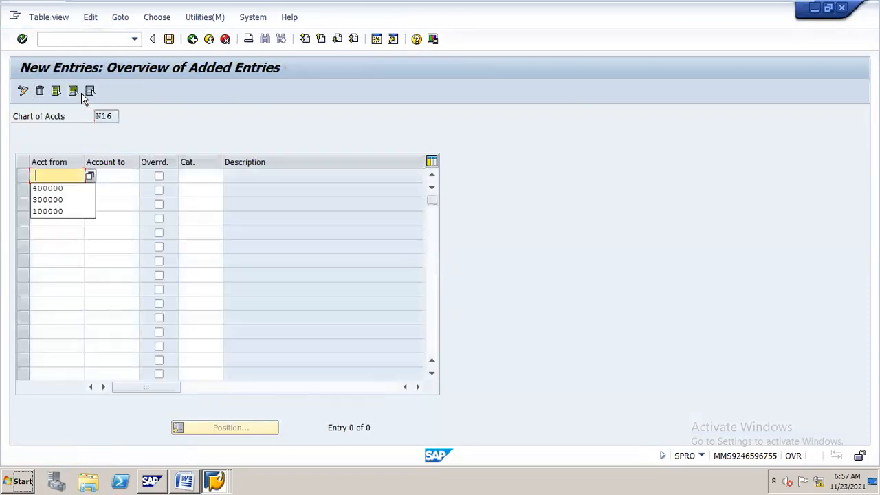
- Classify the account range 100000 to 299999 with item category 01000 (Balance Sheet Account)
{"action": "key", "text": "Down"}
{"action": "key", "text": "Down"}
{"action": "key", "text": "Down"}
{"action": "key", "text": "Return"}
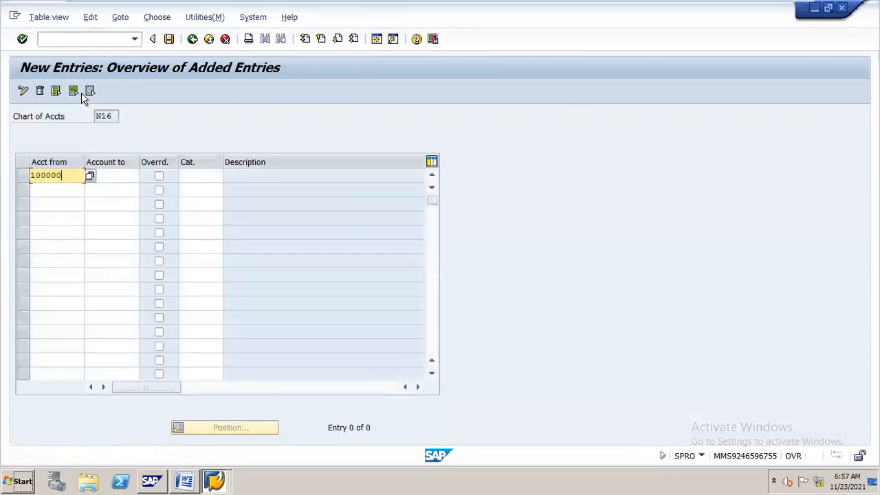
{"action": "key", "text": "Tab"}
{"action": "key", "text": "Down"}
{"action": "key", "text": "Down"}
{"action": "key", "text": "Down"}
{"action": "key", "text": "Return"}
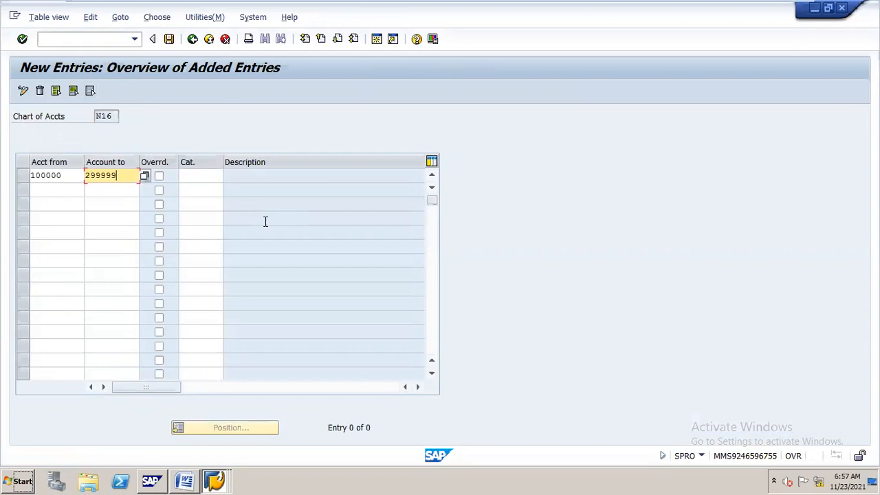
{"action": "left_click", "coordinate": [218, 179]}
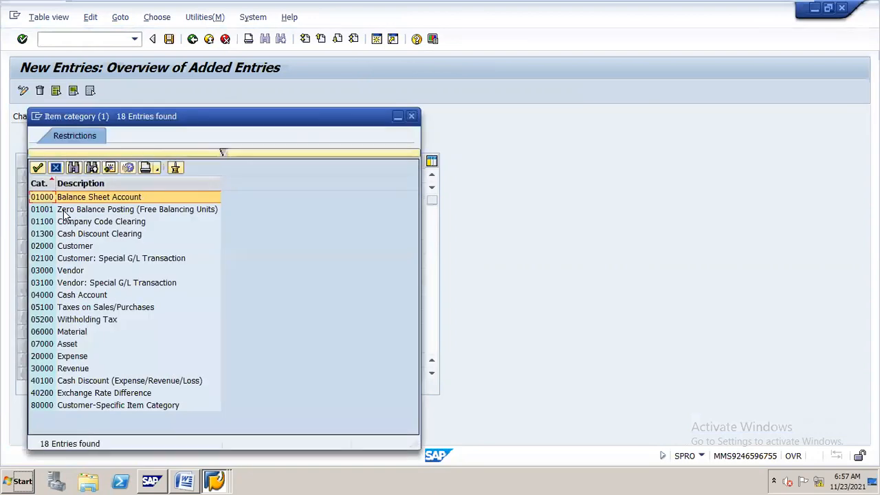
{"action": "double_click", "coordinate": [74, 198]}
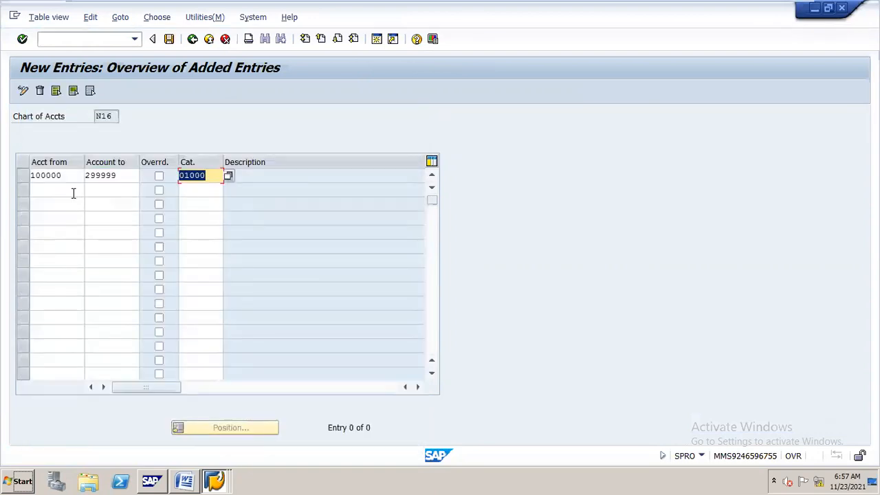
- Add the account range 300000 to 399999 in the second row with item category 30000 (Revenue)
{"action": "left_click", "coordinate": [68, 192]}
{"action": "type", "text": "300"}
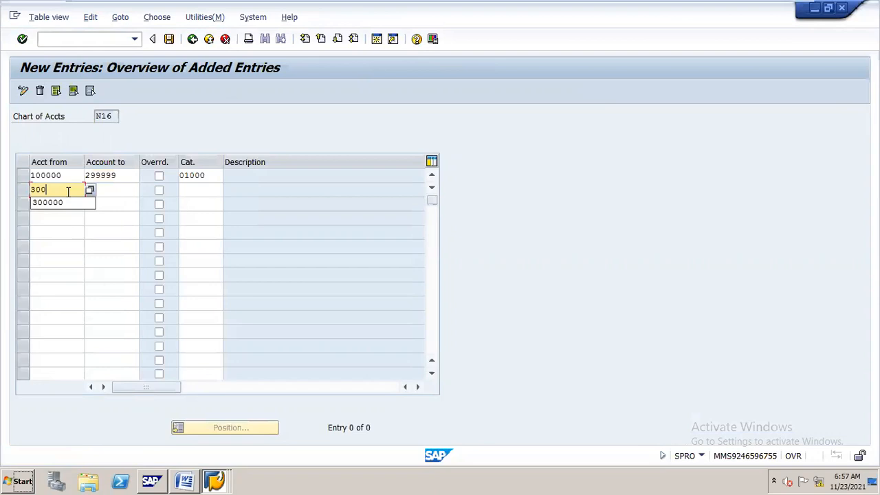
{"action": "left_click", "coordinate": [68, 202]}
{"action": "key", "text": "Tab"}
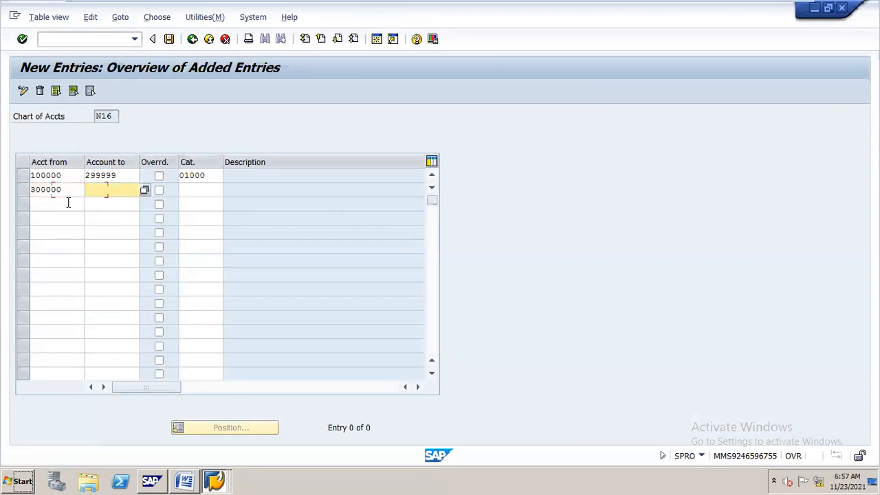
{"action": "key", "text": "Down"}
{"action": "key", "text": "Down"}
{"action": "key", "text": "Down"}
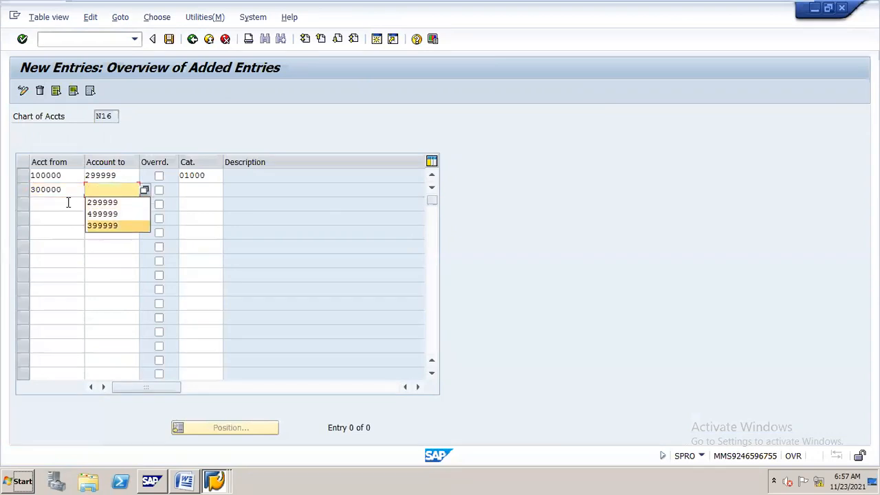
{"action": "key", "text": "Return"}
{"action": "key", "text": "Tab"}
{"action": "key", "text": "Tab"}
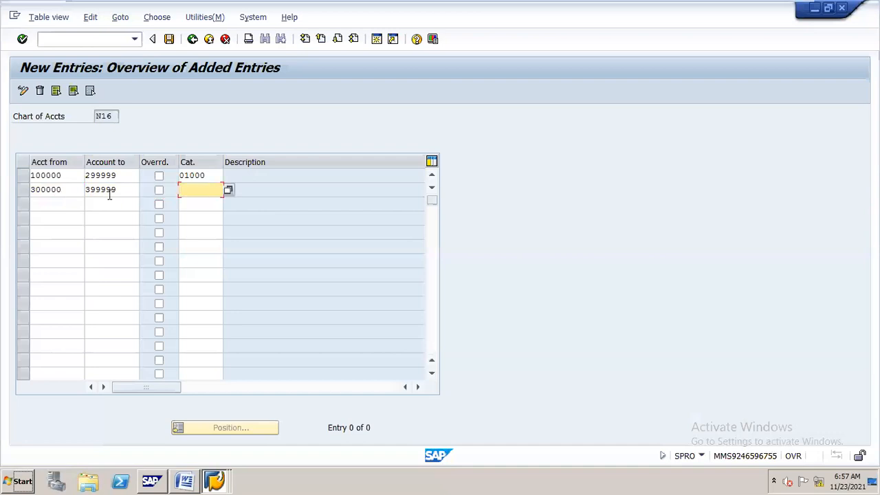
{"action": "left_click", "coordinate": [227, 191]}
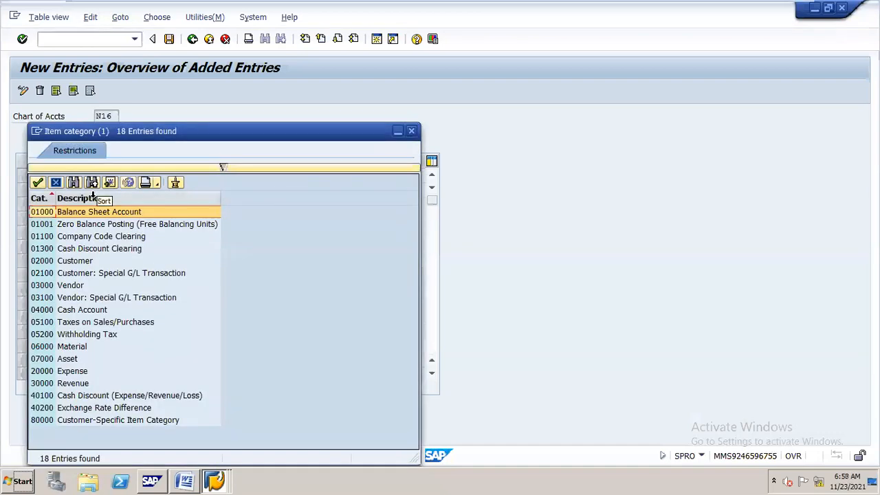
{"action": "left_click", "coordinate": [72, 384]}
{"action": "double_click", "coordinate": [72, 383]}
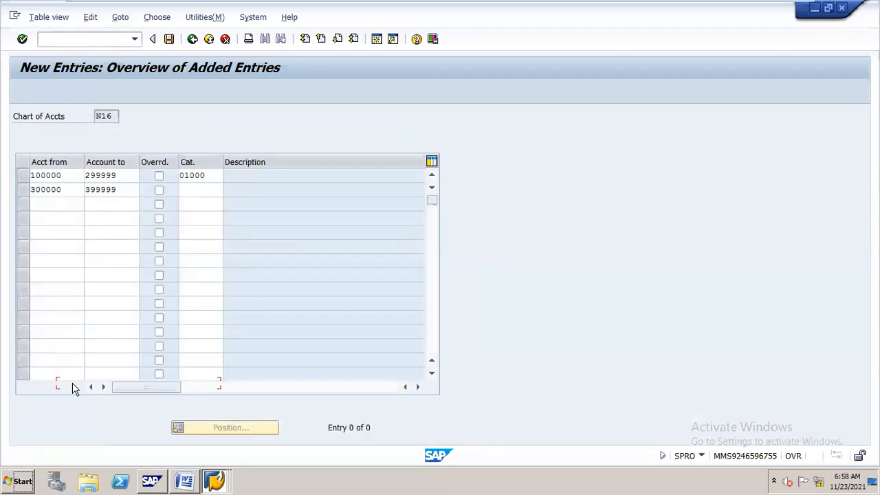
- Add the account range 400000 to 499999 in the third row with item category 20000 (Expense) and validate the entries
{"action": "left_click", "coordinate": [68, 206]}
{"action": "left_click", "coordinate": [68, 204]}
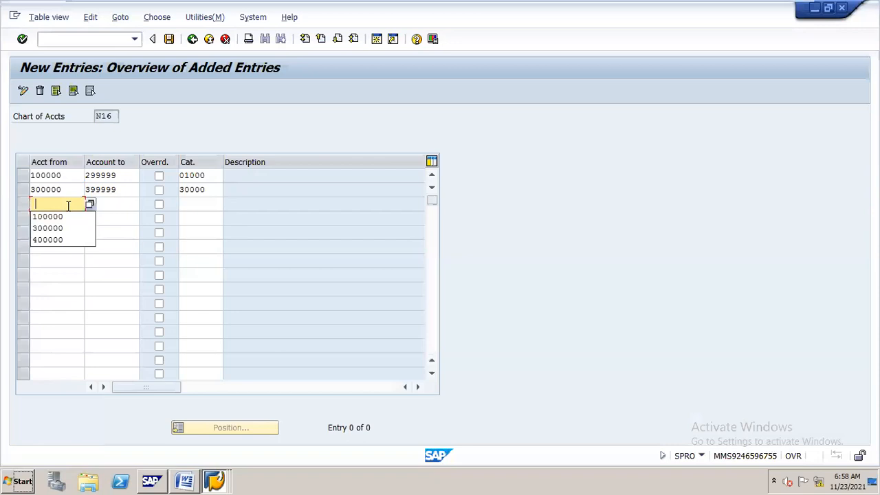
{"action": "left_click", "coordinate": [69, 240]}
{"action": "key", "text": "Tab"}
{"action": "type", "text": "4"}
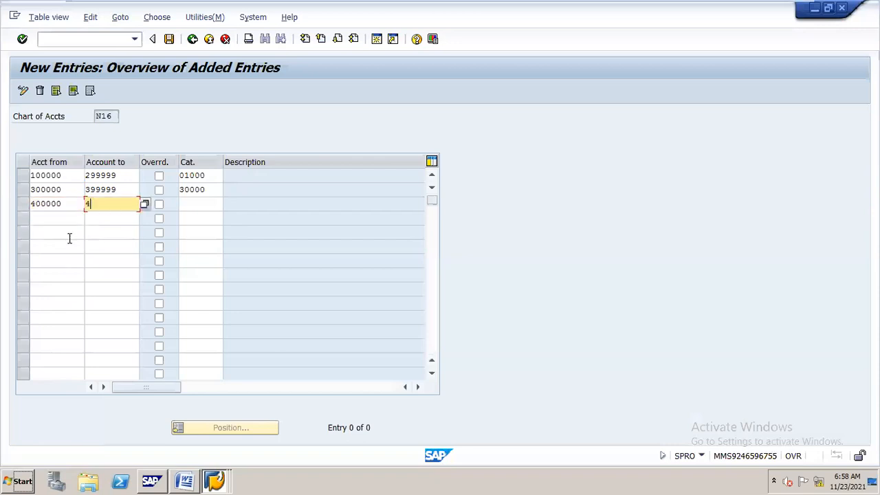
{"action": "type", "text": "99"}
{"action": "key", "text": "Down"}
{"action": "key", "text": "Return"}
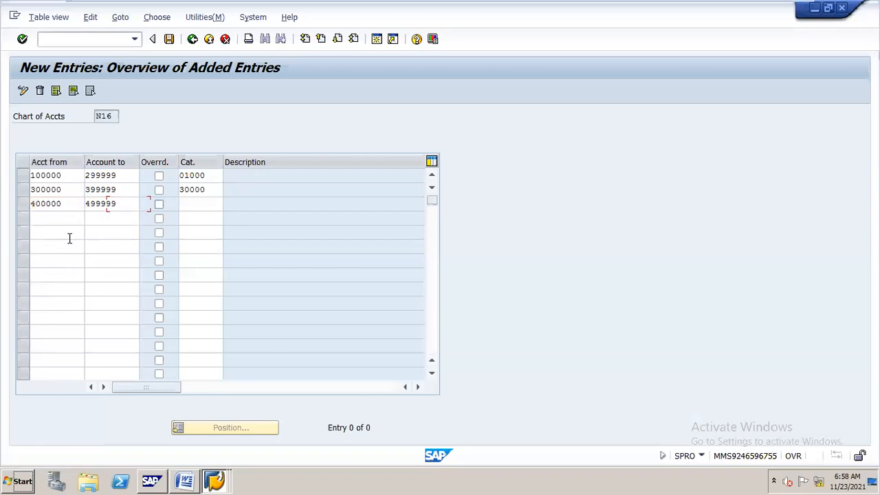
{"action": "key", "text": "Tab"}
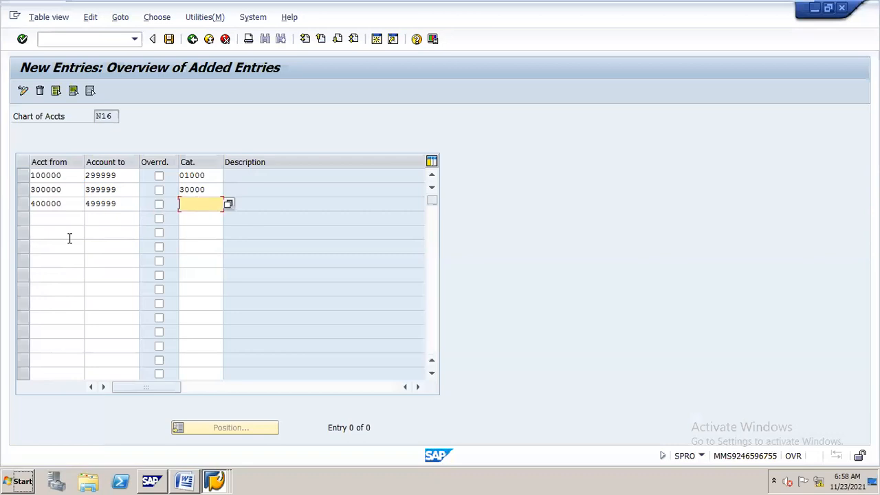
{"action": "left_click", "coordinate": [228, 204]}
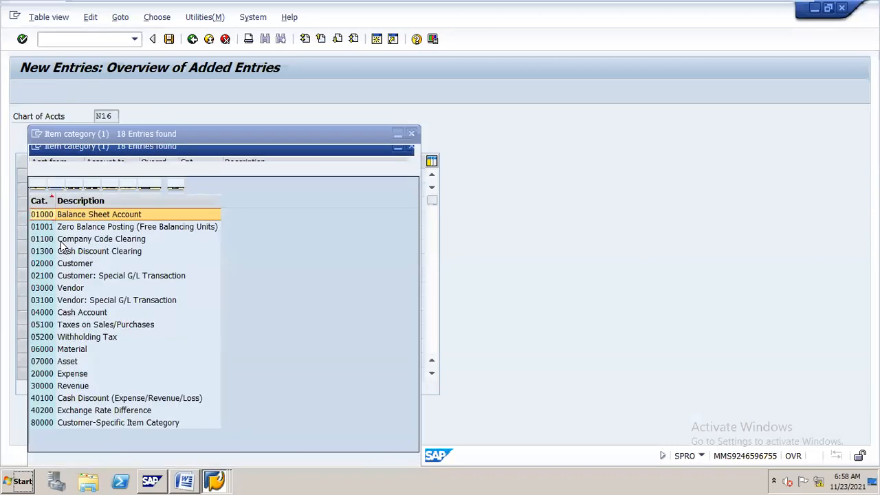
{"action": "double_click", "coordinate": [41, 374]}
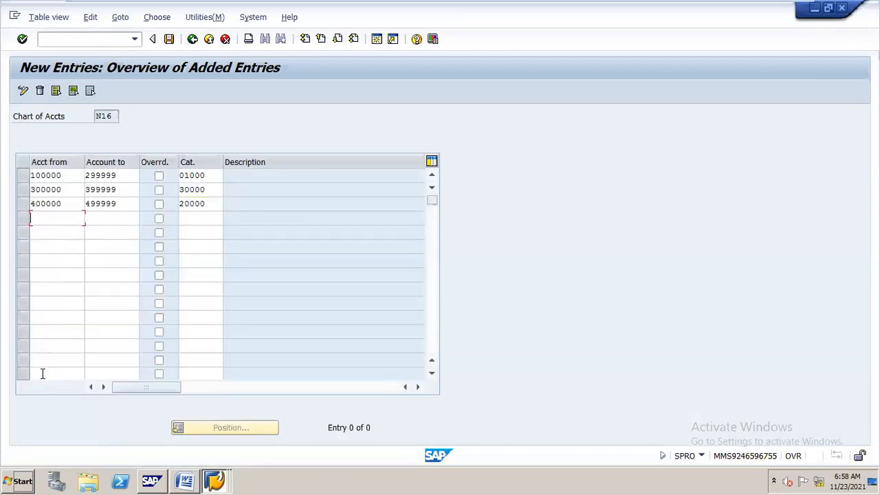
{"action": "key", "text": "Return"}
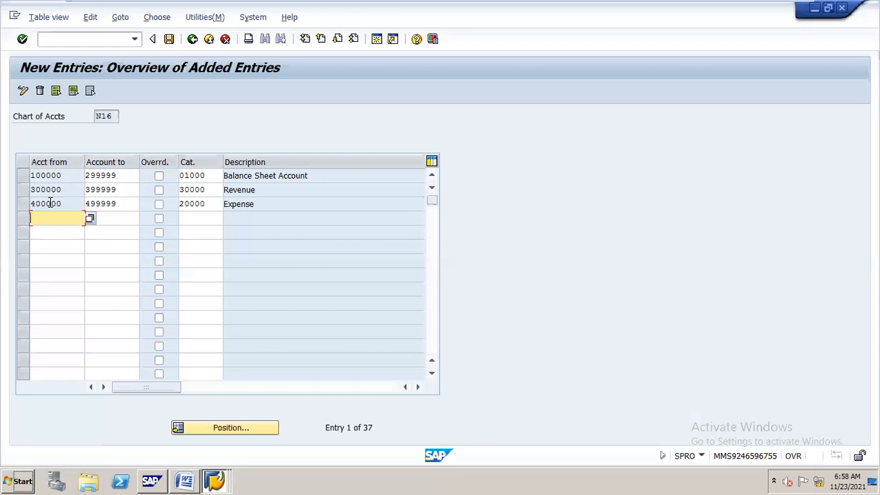
- Save the account classification to the N16 CONFIGURATION customizing request and return to the IMG structure
{"action": "left_click", "coordinate": [169, 39]}
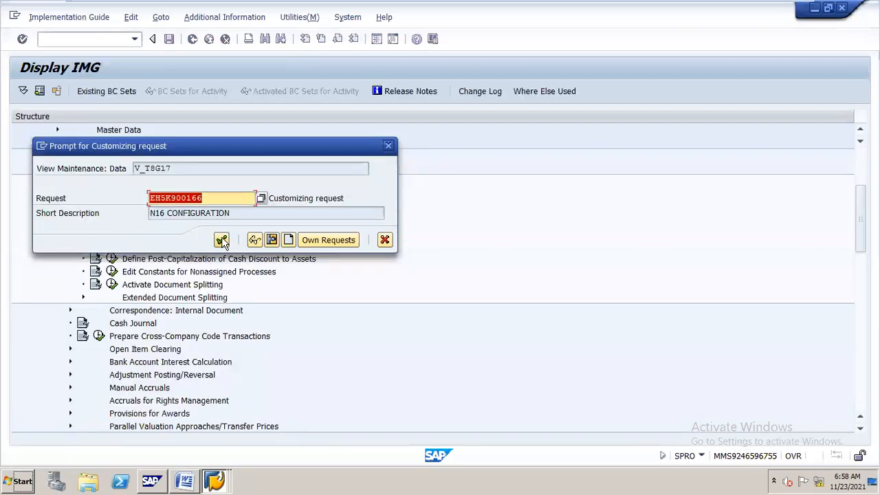
{"action": "left_click", "coordinate": [221, 240]}
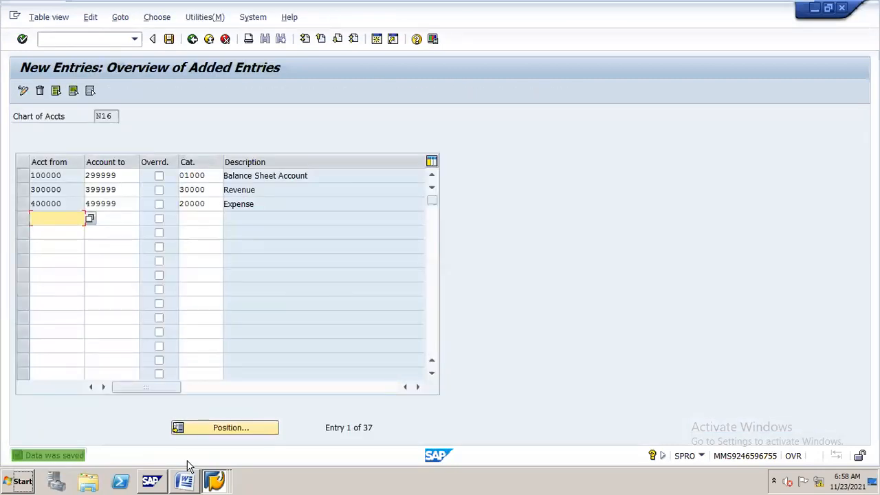
{"action": "left_click", "coordinate": [193, 40]}
{"action": "left_click", "coordinate": [192, 39]}
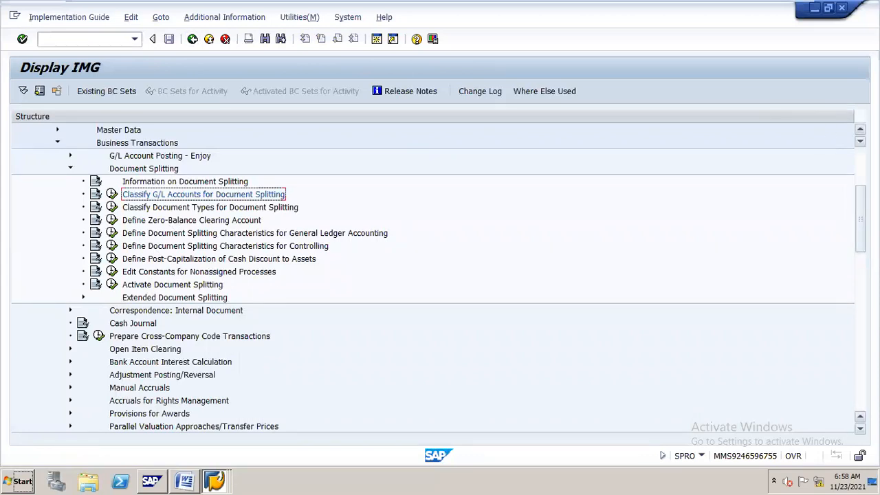
- Examine the Activate Document Splitting details, then check the numbered task list in the BASIC SETTINGS document in Word and return to SAP
{"action": "scroll", "coordinate": [723, 193], "scroll_direction": "down", "scroll_amount": 3}
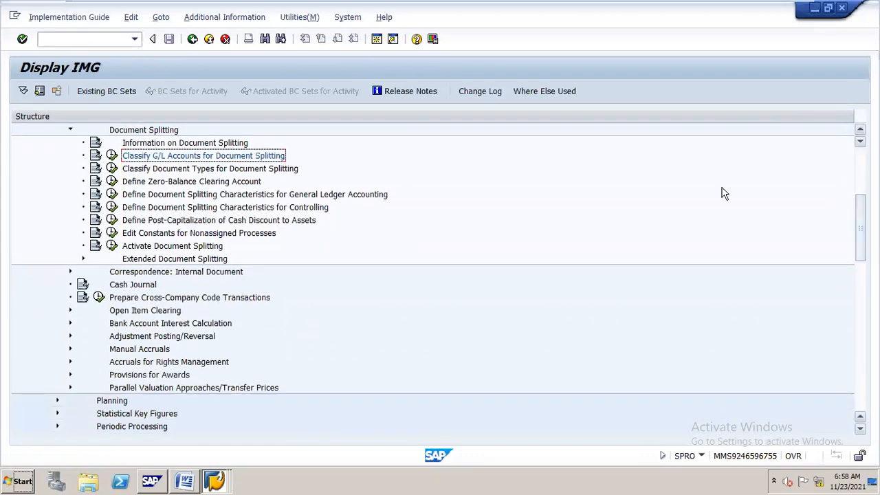
{"action": "left_click", "coordinate": [112, 245]}
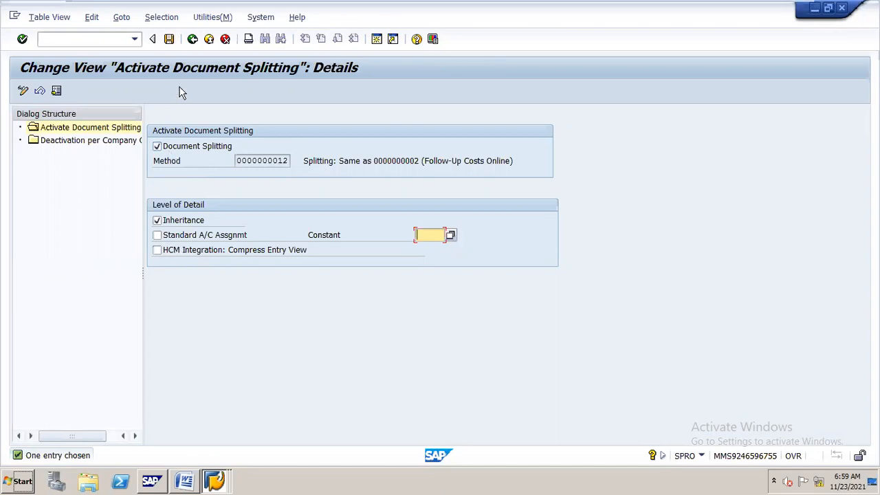
{"action": "left_click", "coordinate": [192, 39]}
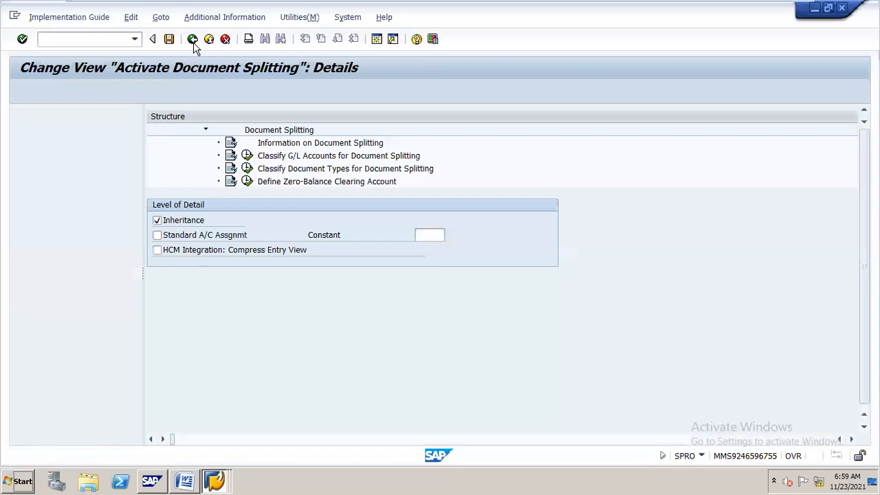
{"action": "left_click", "coordinate": [186, 474]}
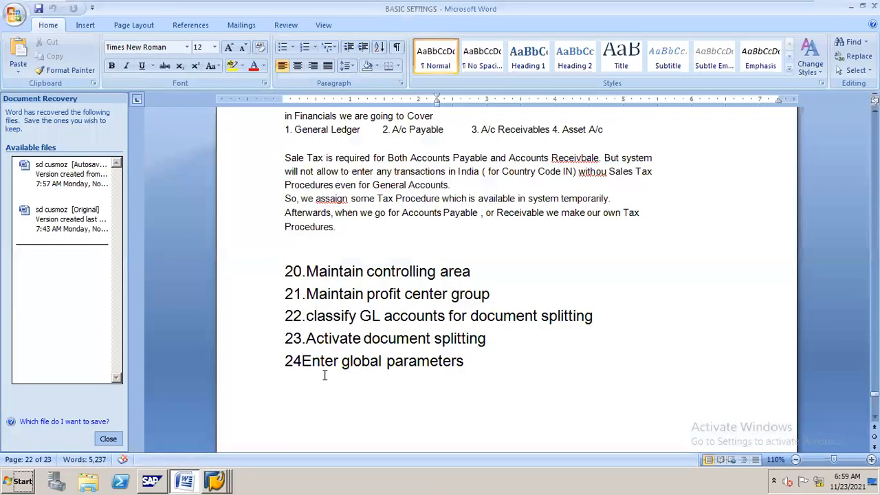
{"action": "key", "text": "alt+Tab"}
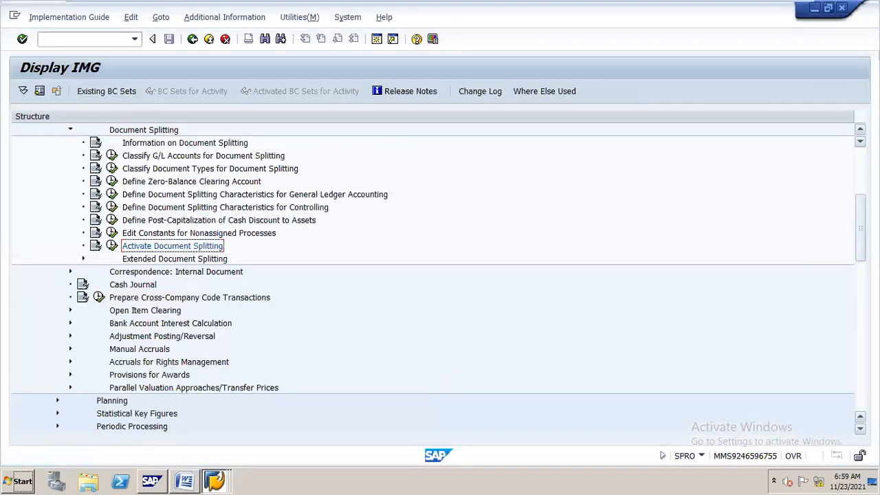
- Collapse the Document Splitting, Business Transactions, General Ledger Accounting (New) and Financial Accounting (New) nodes in the IMG structure
{"action": "left_click_drag", "start_coordinate": [860, 228], "coordinate": [860, 204]}
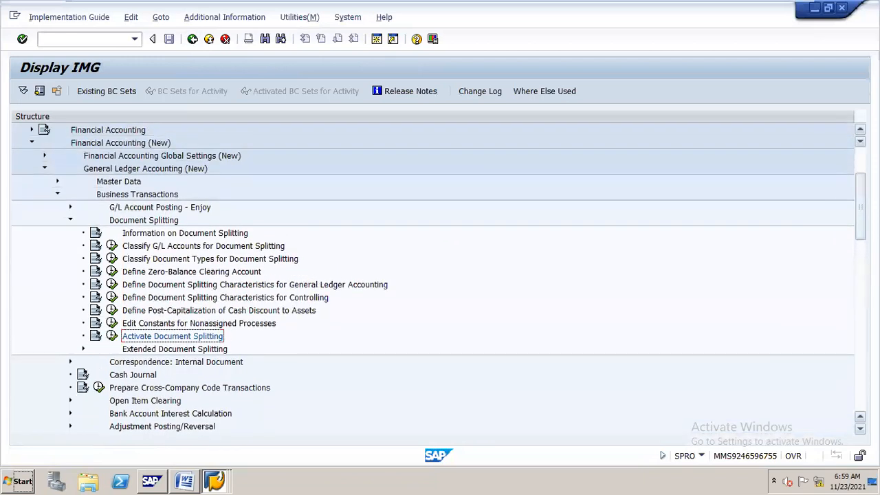
{"action": "left_click", "coordinate": [168, 221]}
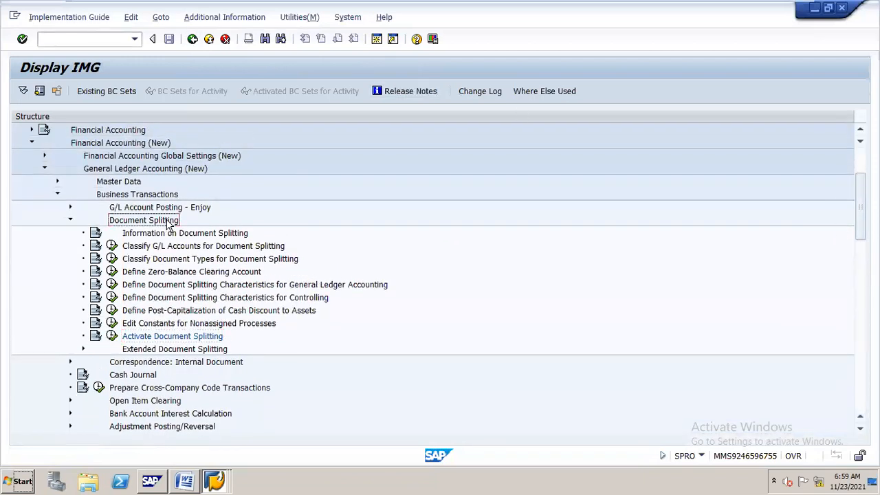
{"action": "key", "text": "Left"}
{"action": "key", "text": "Up"}
{"action": "key", "text": "Up"}
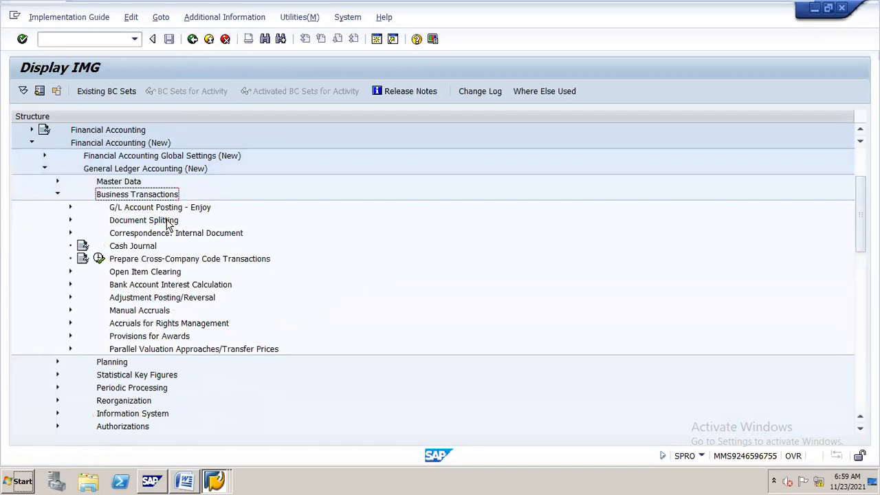
{"action": "key", "text": "Left"}
{"action": "key", "text": "Up"}
{"action": "key", "text": "Up"}
{"action": "key", "text": "Left"}
{"action": "key", "text": "Up"}
{"action": "key", "text": "Up"}
{"action": "key", "text": "Up"}
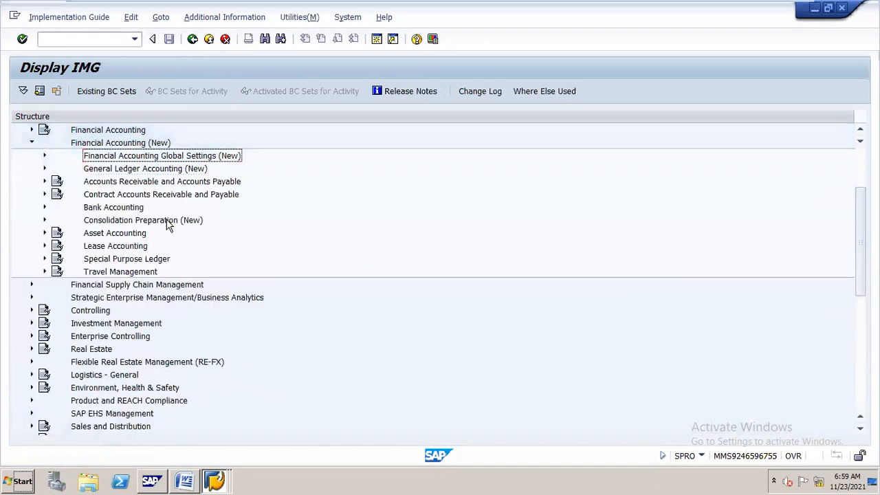
{"action": "key", "text": "Down"}
{"action": "key", "text": "Left"}
{"action": "key", "text": "Up"}
{"action": "key", "text": "Up"}
{"action": "key", "text": "Up"}
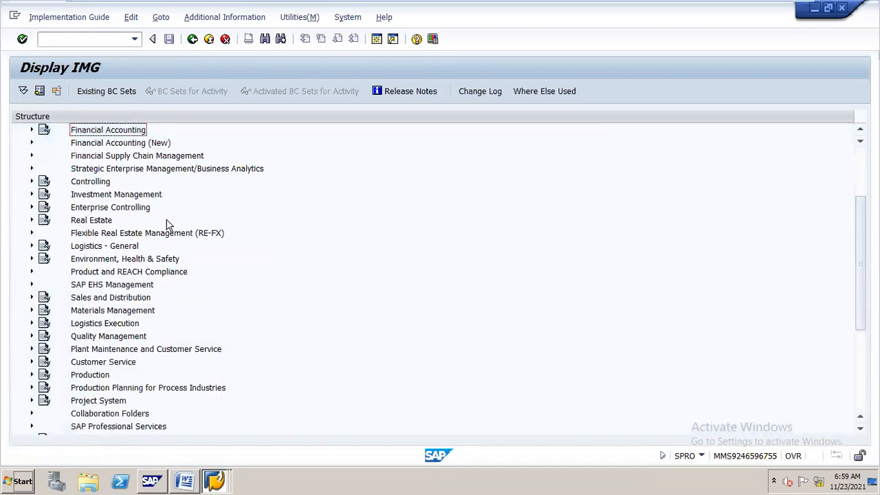
- Expand Financial Accounting down to the company code settings in its Global Settings and start the activity for entering global parameters
{"action": "key", "text": "Up"}
{"action": "key", "text": "Down"}
{"action": "key", "text": "Down"}
{"action": "key", "text": "Down"}
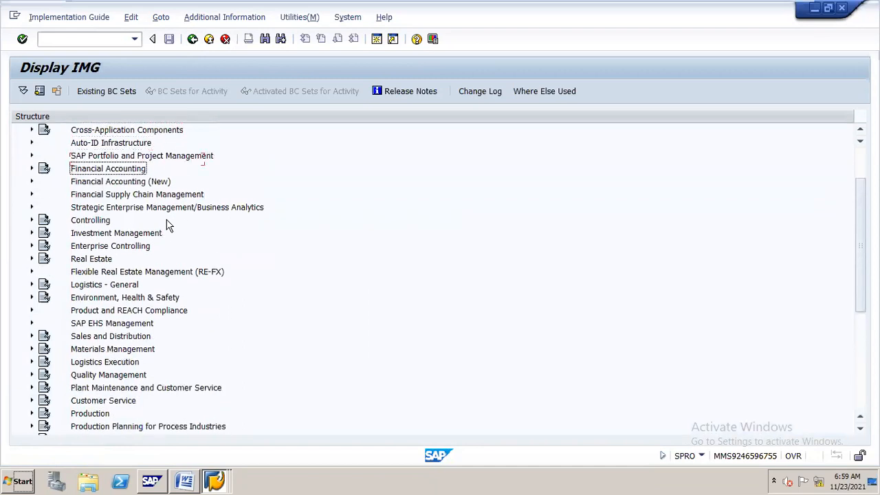
{"action": "key", "text": "Right"}
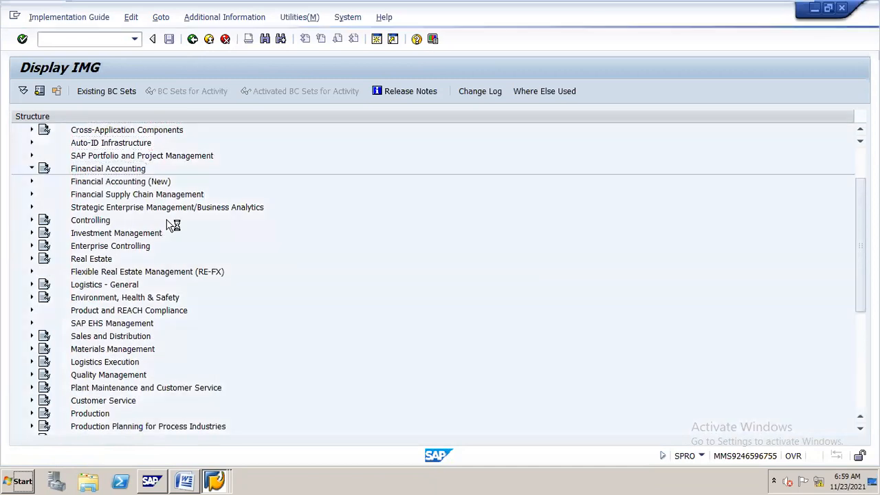
{"action": "key", "text": "Down"}
{"action": "key", "text": "Right"}
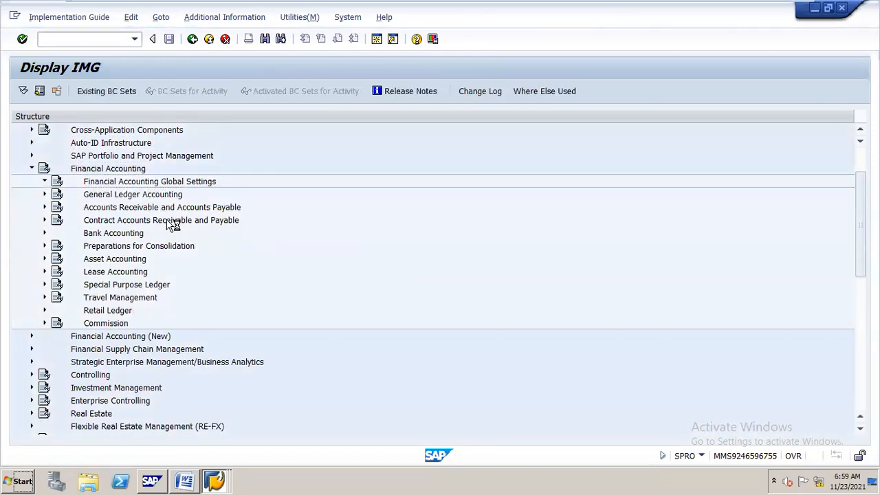
{"action": "key", "text": "Down"}
{"action": "key", "text": "Right"}
{"action": "key", "text": "Down"}
{"action": "key", "text": "Left"}
{"action": "key", "text": "Return"}
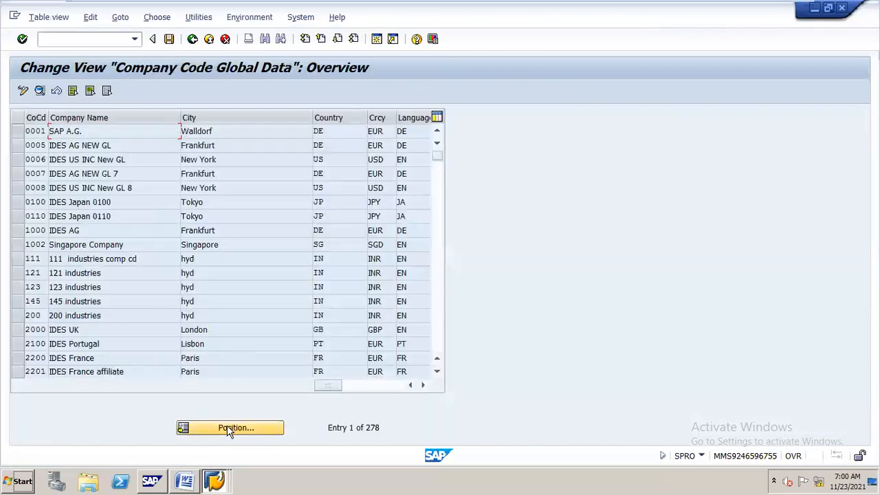
- Locate company code N16 in the Company Code Global Data overview and open its details
{"action": "left_click", "coordinate": [223, 429]}
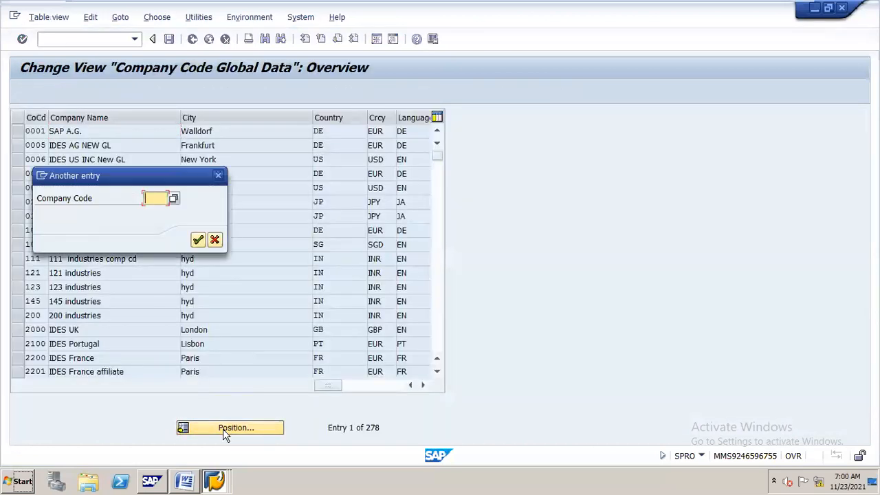
{"action": "type", "text": "N16"}
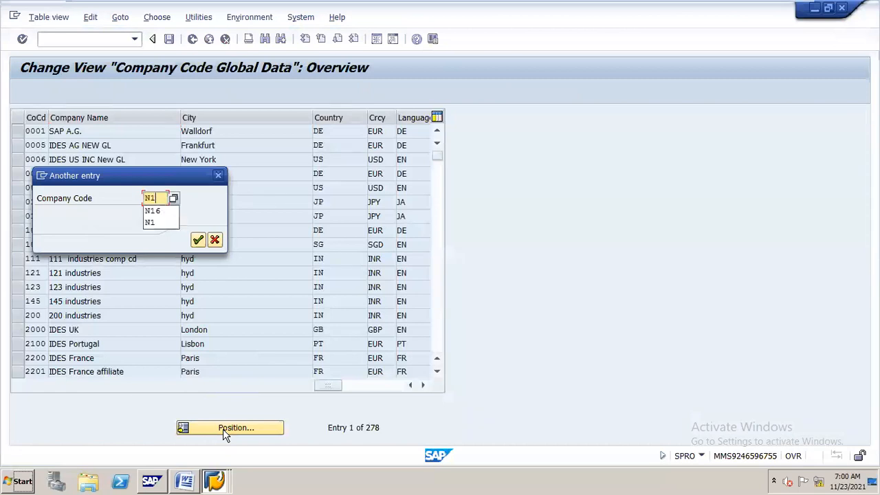
{"action": "key", "text": "Return"}
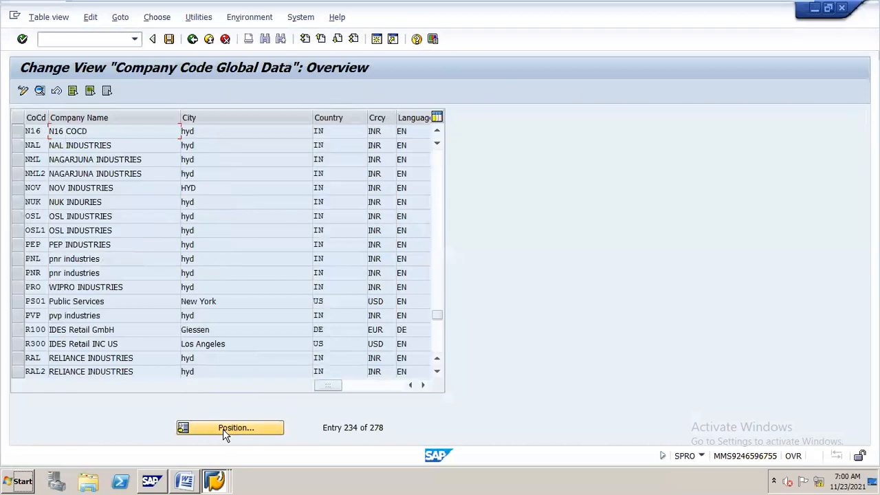
{"action": "double_click", "coordinate": [118, 136]}
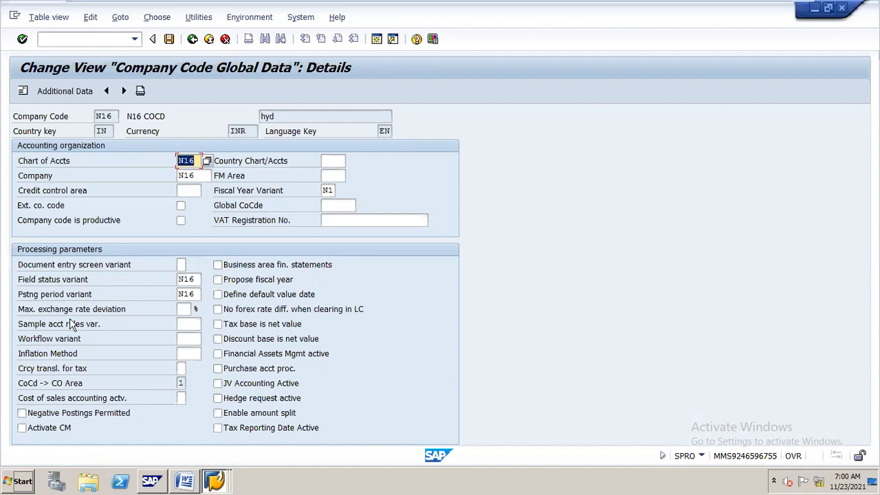
- Enable Negative Postings Permitted and Define default value date for company code N16
{"action": "left_click", "coordinate": [22, 413]}
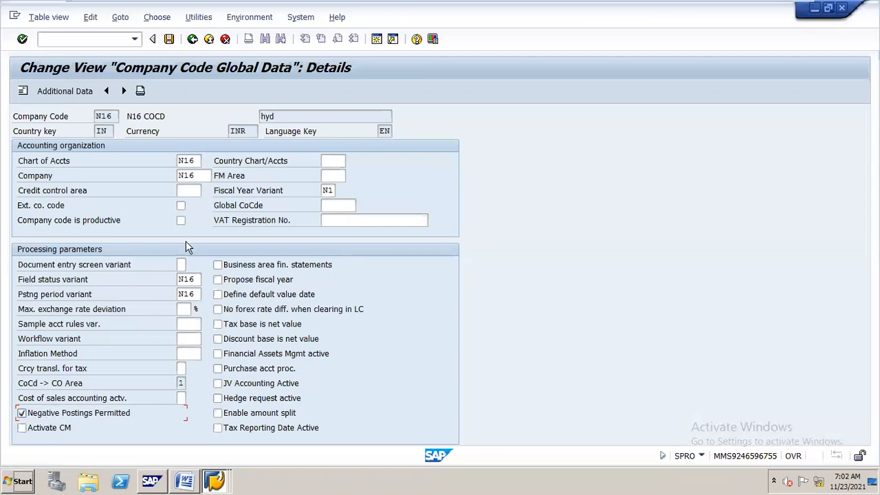
{"action": "left_click", "coordinate": [218, 294]}
{"action": "left_click", "coordinate": [702, 457]}
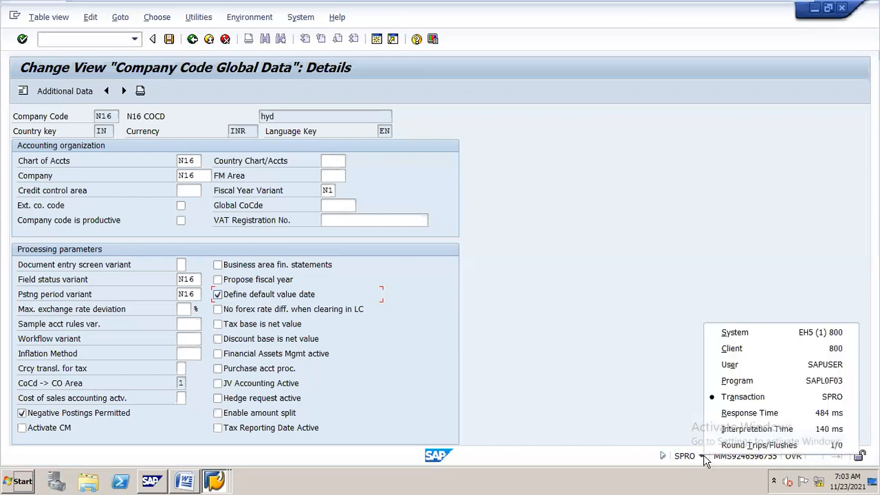
{"action": "left_click", "coordinate": [663, 456]}
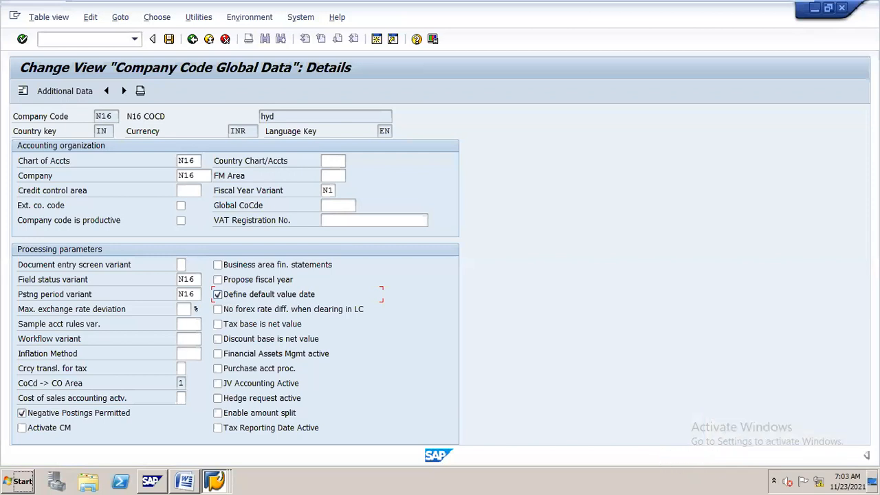
{"action": "left_click", "coordinate": [866, 455]}
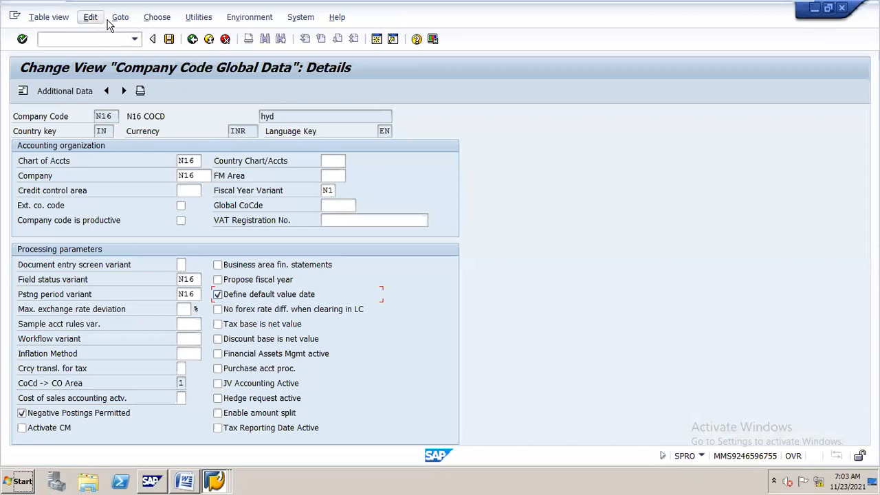
- Save the company code global data to the N16 CONFIGURATION customizing request and switch to the BASIC SETTINGS document in Word
{"action": "left_click", "coordinate": [170, 40]}
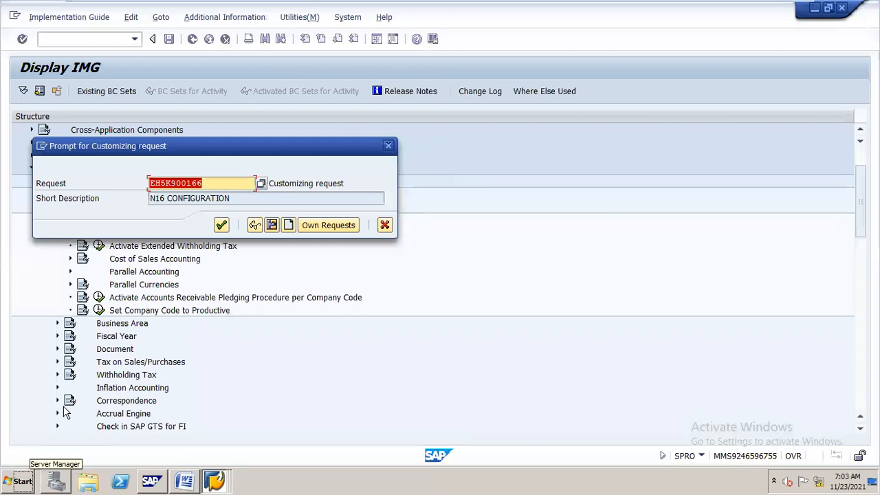
{"action": "left_click", "coordinate": [222, 225]}
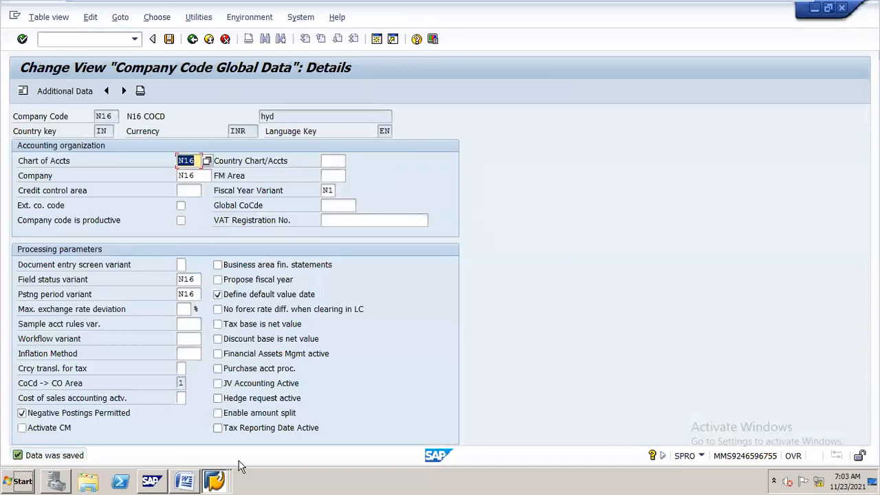
{"action": "left_click", "coordinate": [184, 480]}
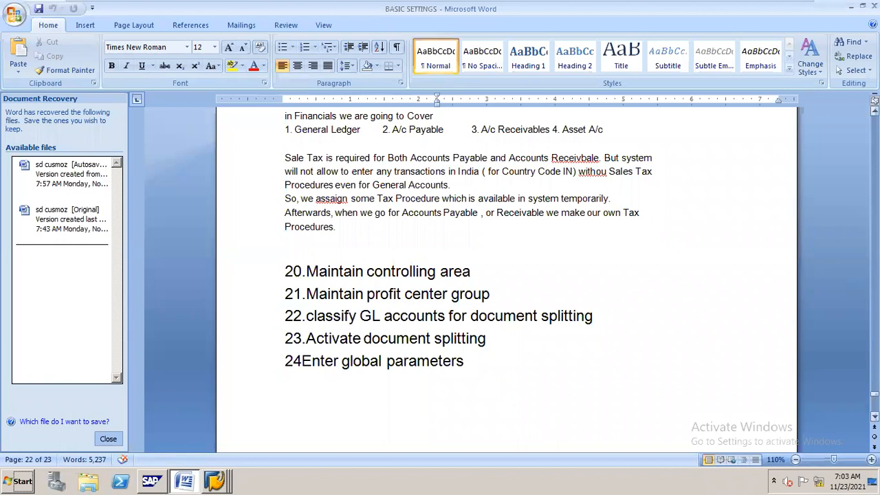
- Close the BASIC SETTINGS document and exit Word, choosing to remove the recovered files
{"action": "scroll", "coordinate": [506, 264], "scroll_direction": "down", "scroll_amount": 1}
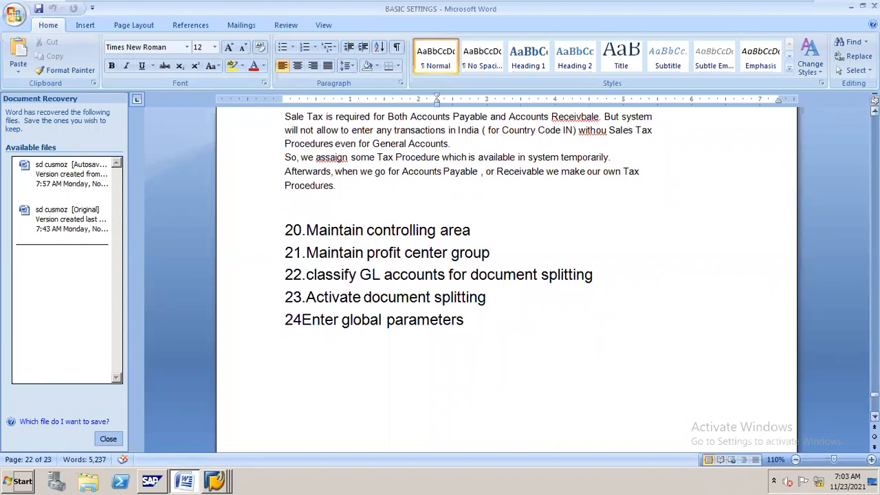
{"action": "left_click", "coordinate": [873, 5]}
{"action": "left_click", "coordinate": [367, 198]}
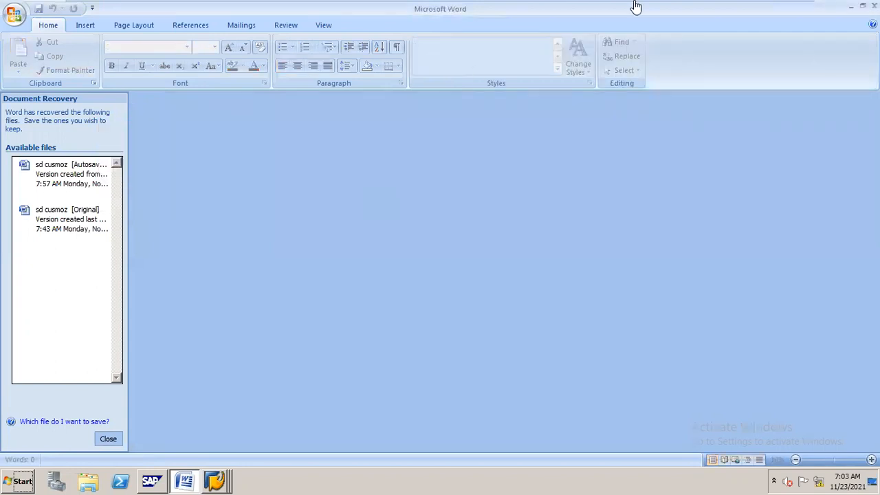
{"action": "left_click", "coordinate": [874, 6]}
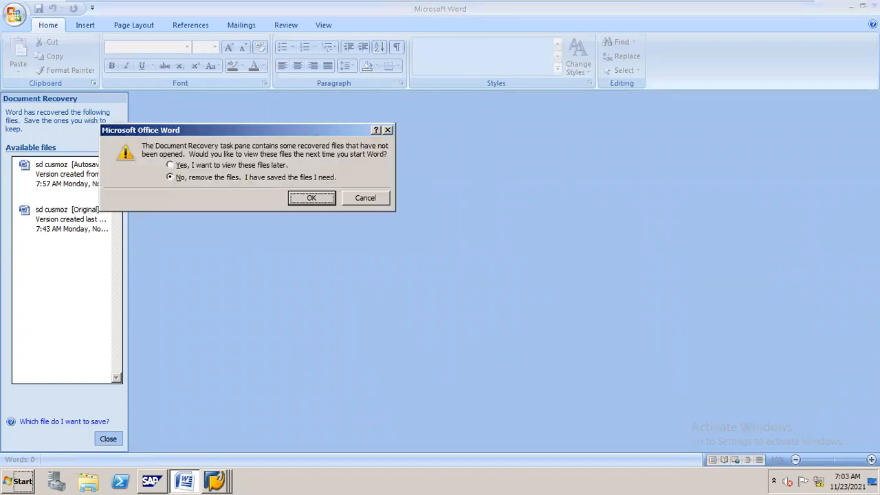
{"action": "left_click", "coordinate": [304, 200]}
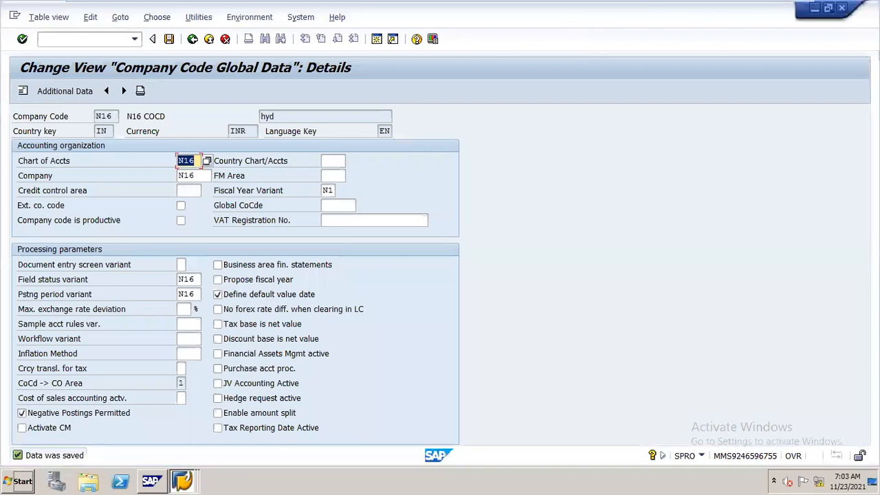
- Minimize the company code details window and close the SAP login and SAP Logon 730 windows to reach the desktop
{"action": "left_click", "coordinate": [817, 11]}
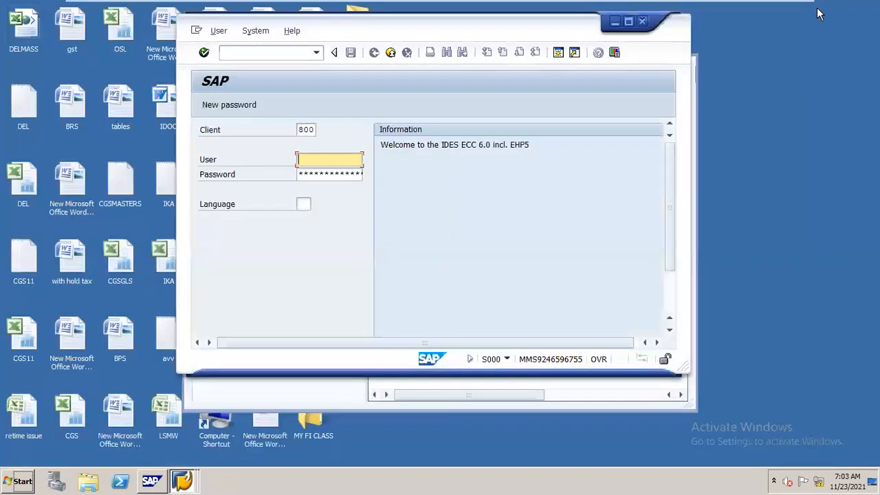
{"action": "left_click", "coordinate": [643, 24]}
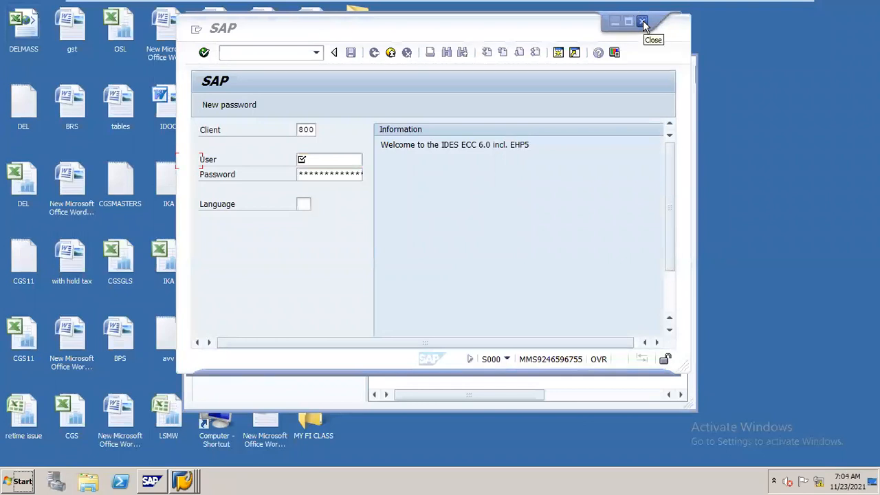
{"action": "left_click", "coordinate": [645, 26]}
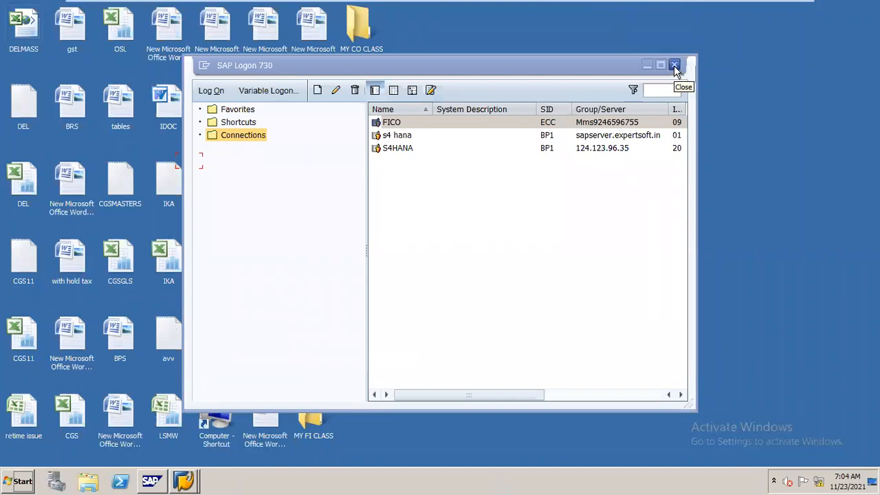
{"action": "left_click", "coordinate": [674, 65]}
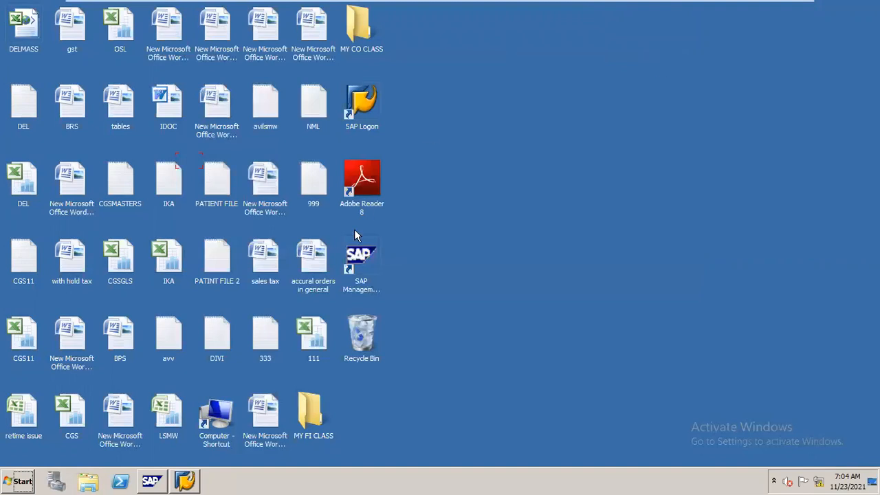
- Open the GLACCOUNDING document from the MY FI CLASS folder and read its section on creating general ledger masters
{"action": "double_click", "coordinate": [310, 413]}
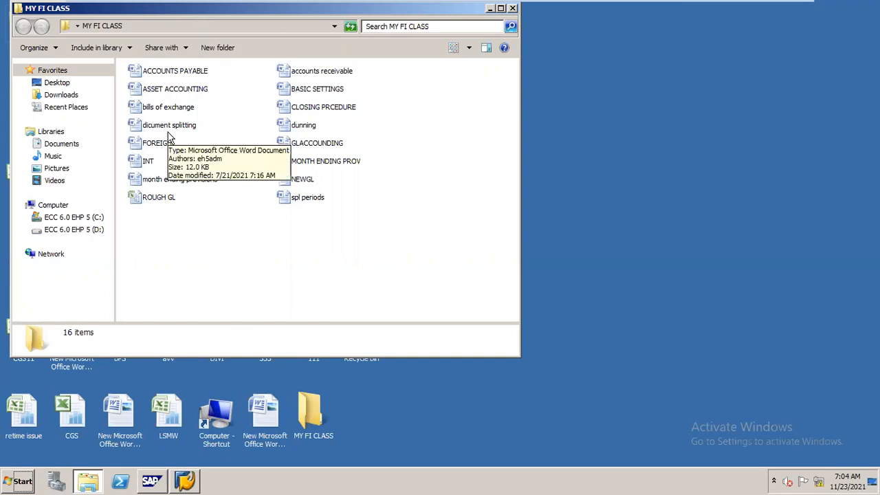
{"action": "key", "text": "g"}
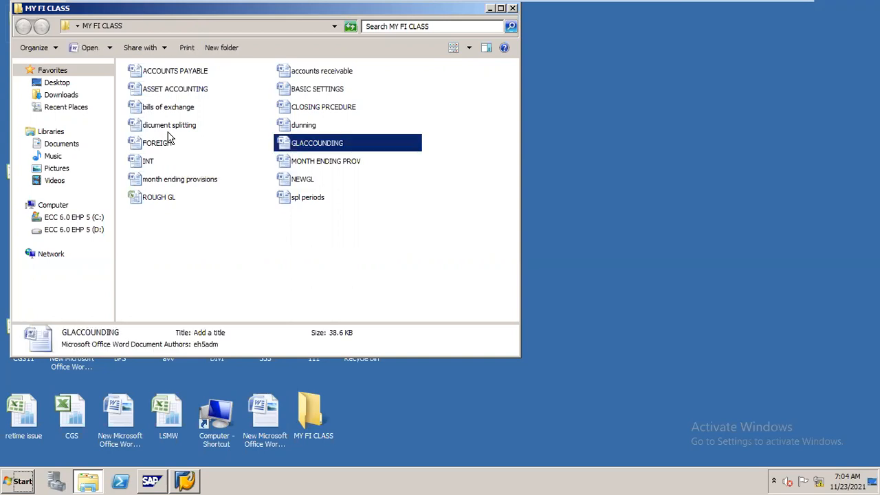
{"action": "key", "text": "Return"}
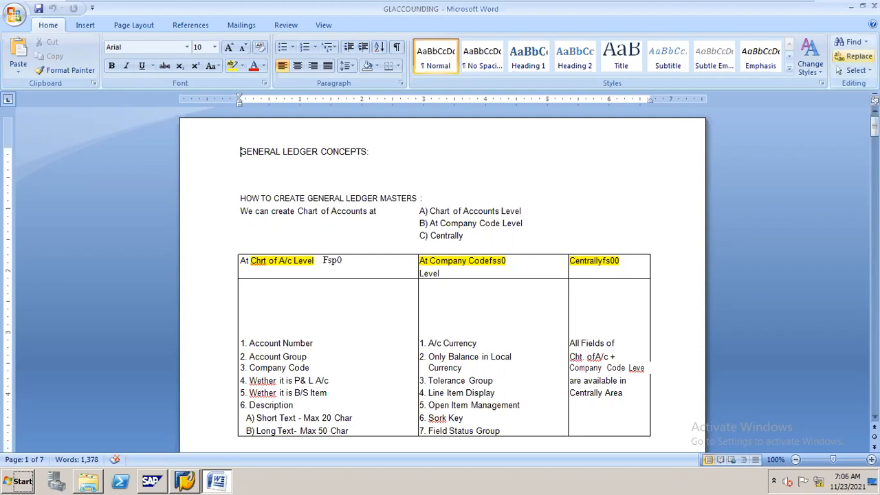
{"action": "left_click_drag", "start_coordinate": [874, 126], "coordinate": [875, 129]}
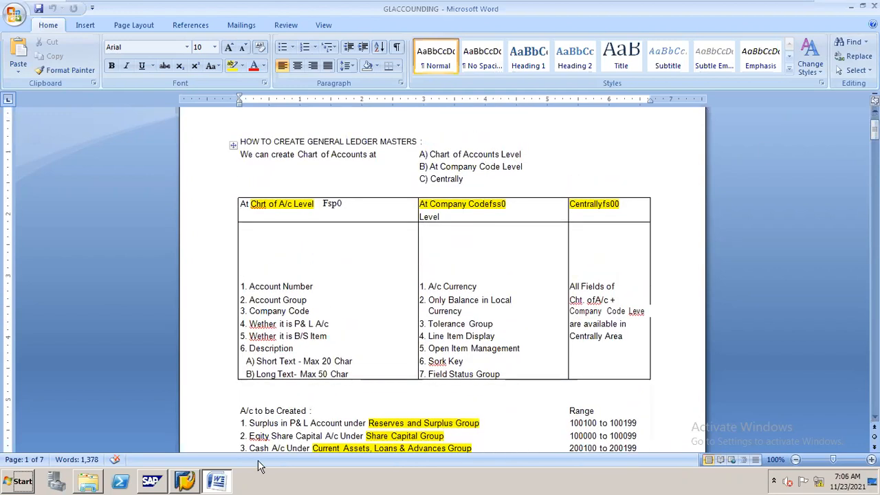
- Switch back to SAP and leave the company code global data and the IMG for the SAP Easy Access screen
{"action": "left_click", "coordinate": [184, 475]}
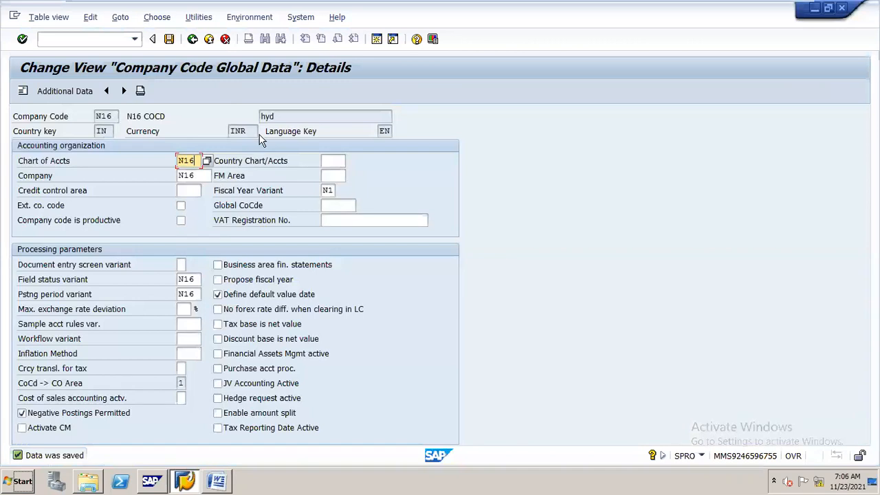
{"action": "left_click", "coordinate": [192, 40]}
{"action": "left_click", "coordinate": [192, 39]}
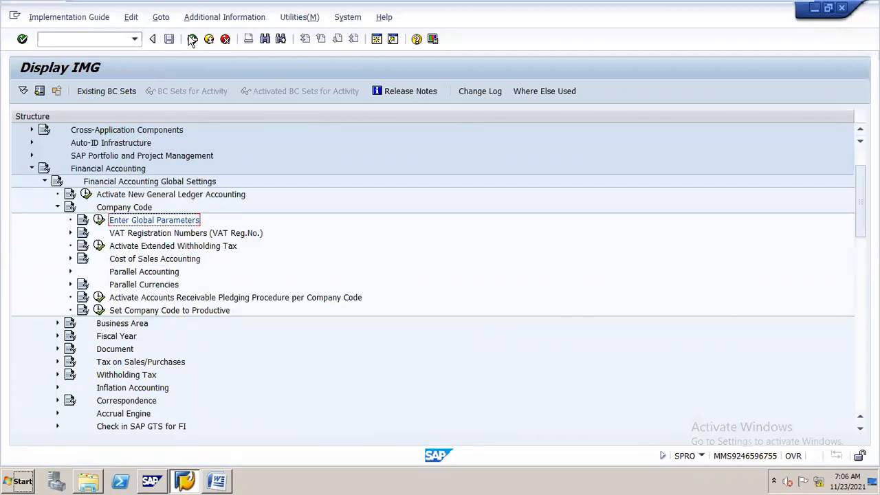
{"action": "left_click", "coordinate": [192, 39]}
{"action": "left_click", "coordinate": [192, 39]}
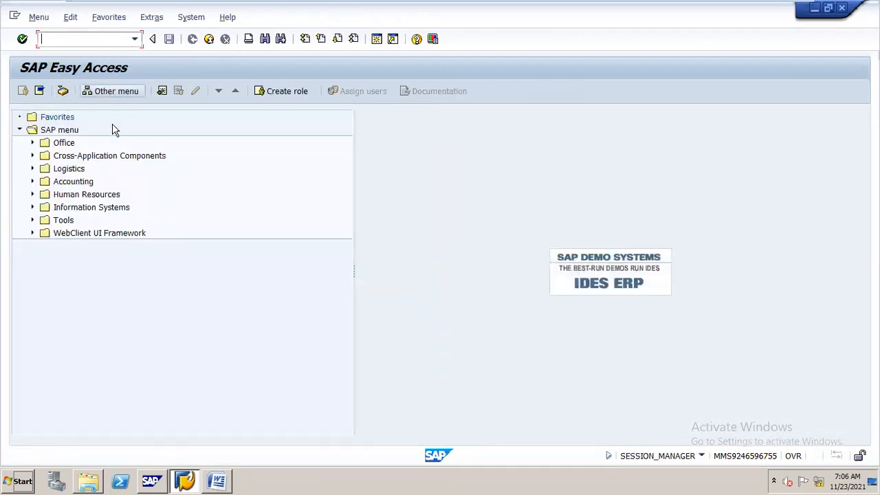
- Expand Accounting in the SAP menu down to the contents of General Ledger under Financial Accounting
{"action": "left_click", "coordinate": [32, 184]}
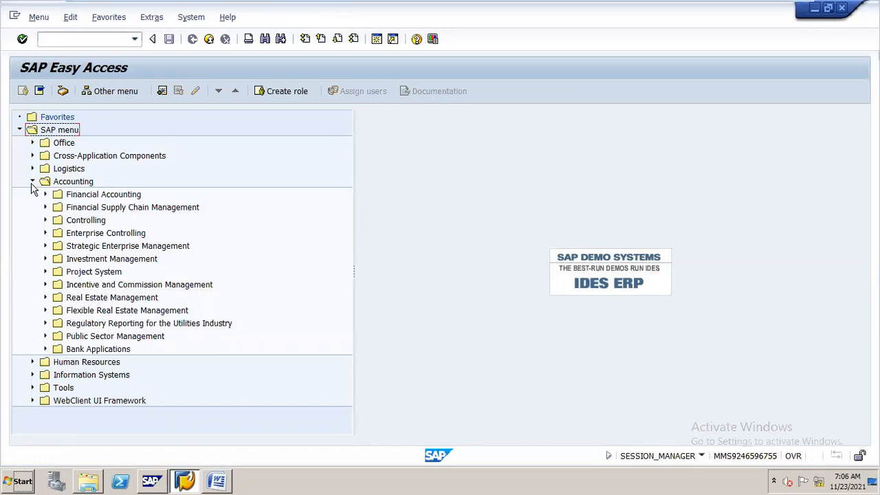
{"action": "left_click", "coordinate": [82, 210]}
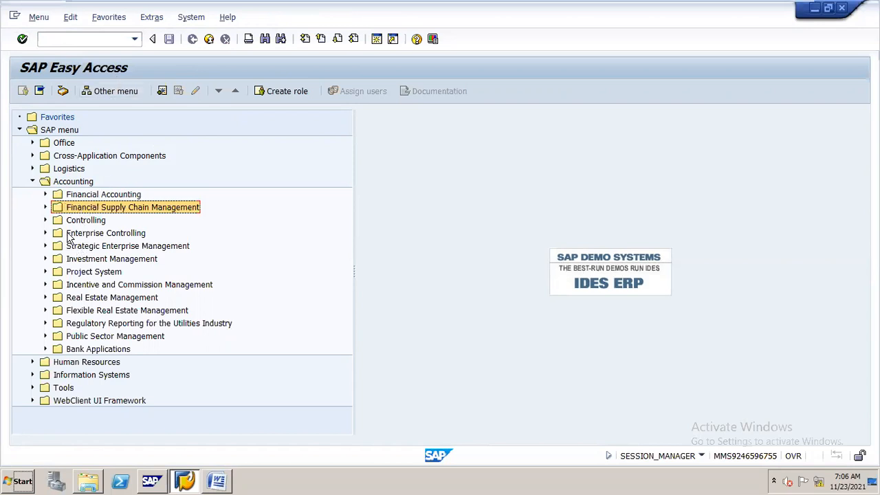
{"action": "left_click", "coordinate": [103, 197]}
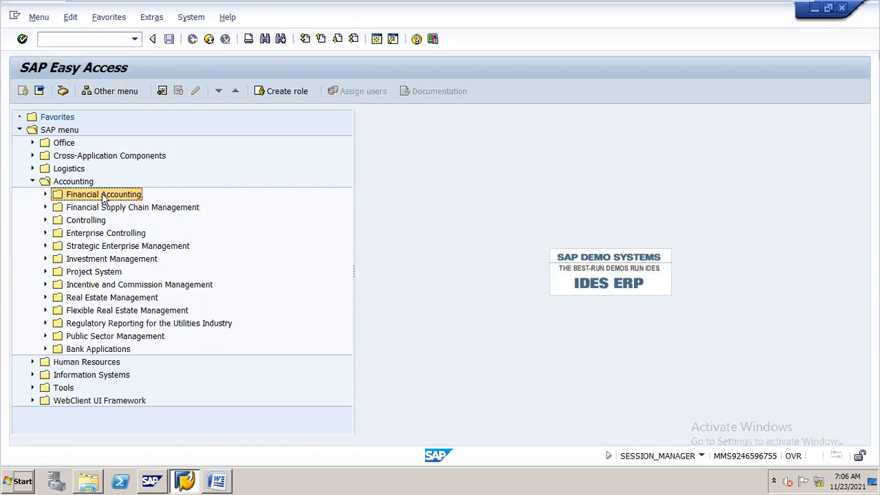
{"action": "double_click", "coordinate": [103, 197]}
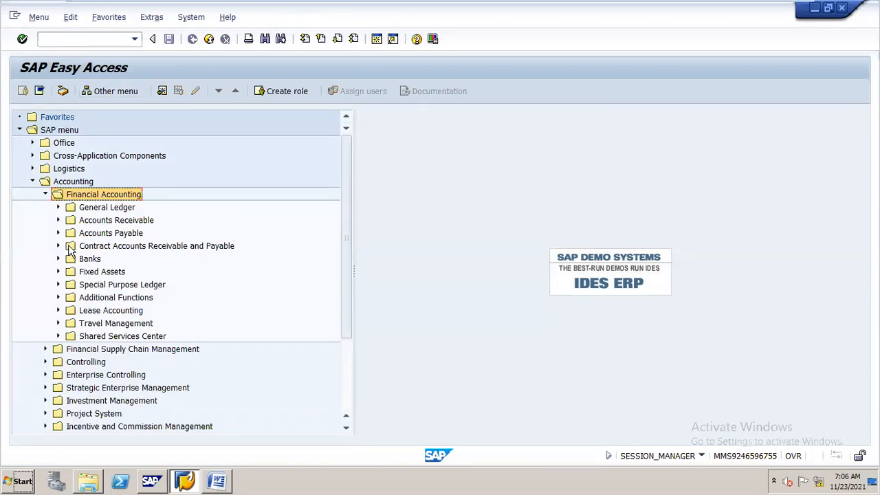
{"action": "left_click", "coordinate": [115, 212]}
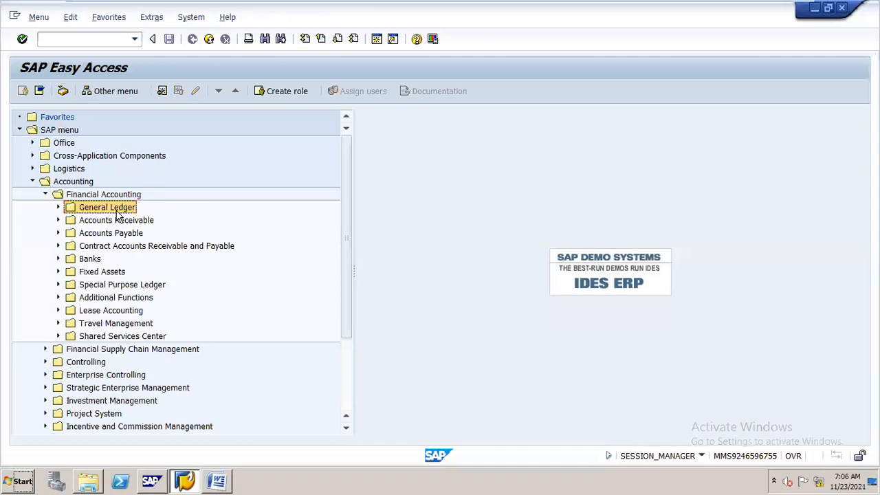
{"action": "double_click", "coordinate": [117, 212]}
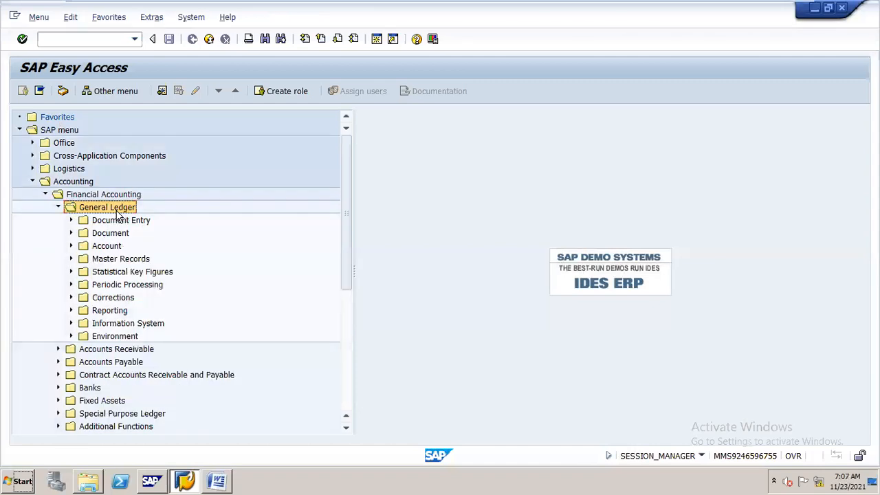
- Expand the General Ledger master records for G/L accounts to show the Individual Processing transactions
{"action": "key", "text": "Down"}
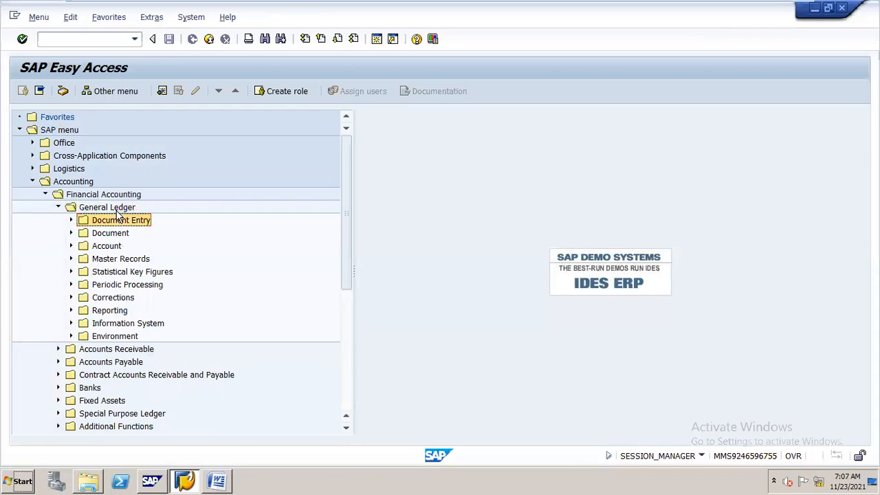
{"action": "key", "text": "Down"}
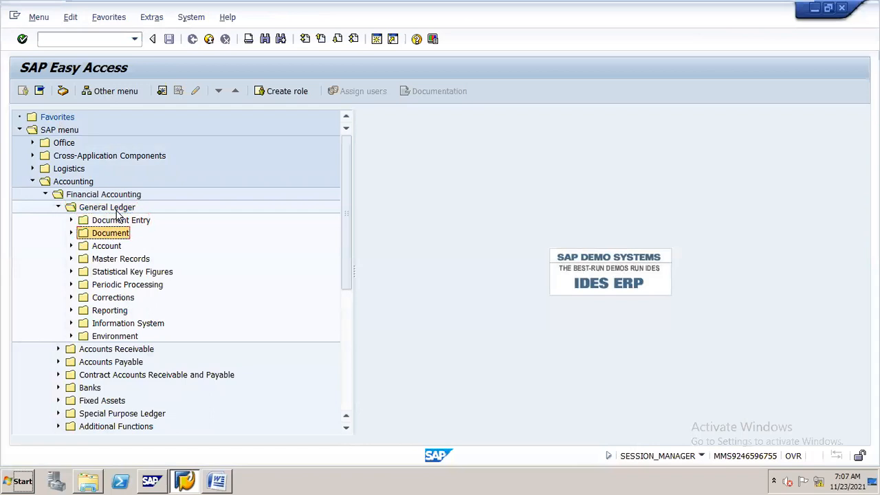
{"action": "key", "text": "Down"}
{"action": "key", "text": "Down"}
{"action": "key", "text": "Right"}
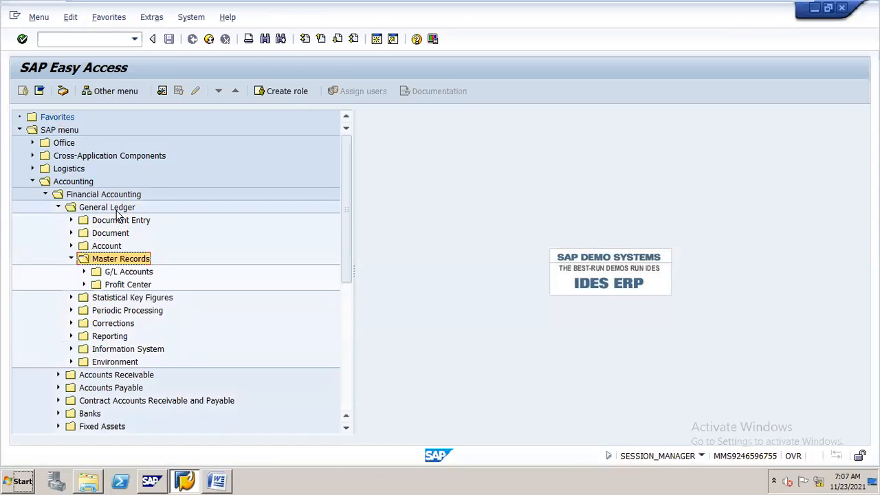
{"action": "key", "text": "Down"}
{"action": "key", "text": "Right"}
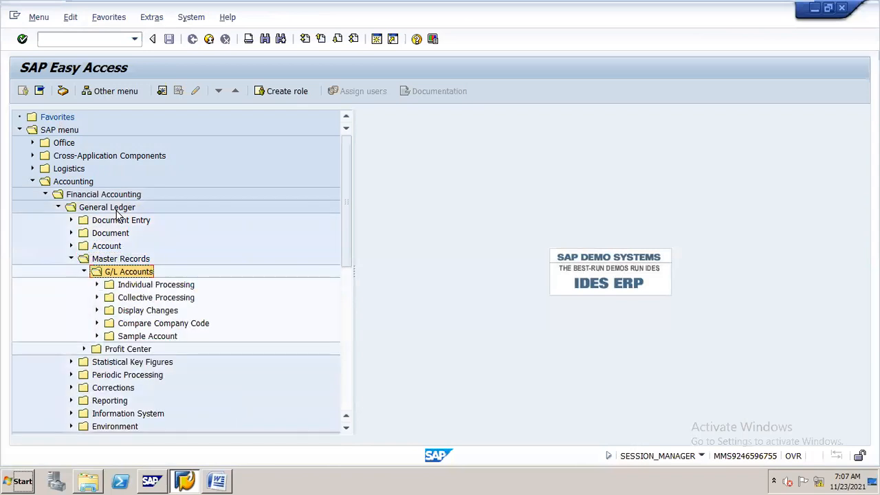
{"action": "key", "text": "Down"}
{"action": "key", "text": "Right"}
{"action": "key", "text": "Down"}
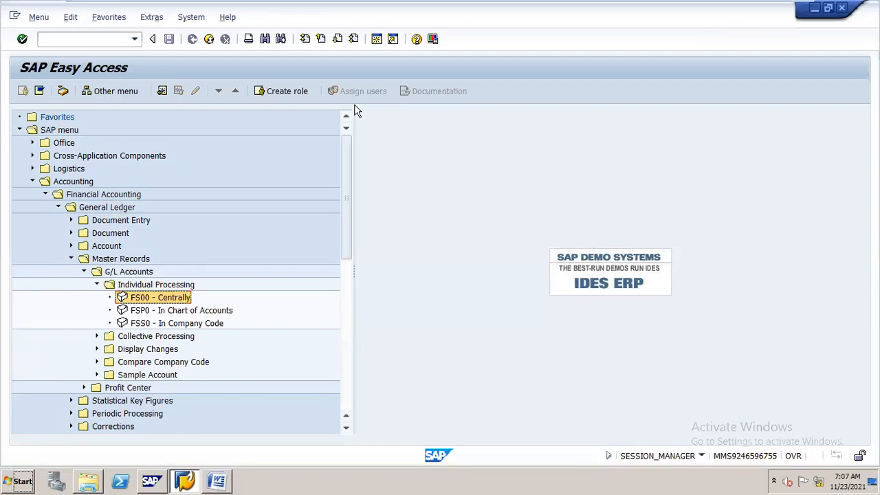
{"action": "left_click_drag", "start_coordinate": [351, 145], "coordinate": [344, 187]}
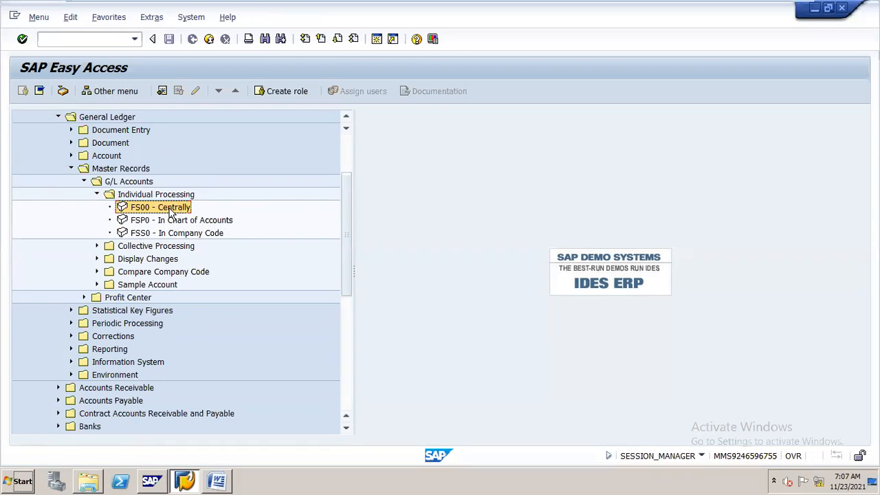
- Open transaction FSP0 to view the chart of accounts level fields of a G/L account, and return to the SAP menu
{"action": "left_click", "coordinate": [138, 224]}
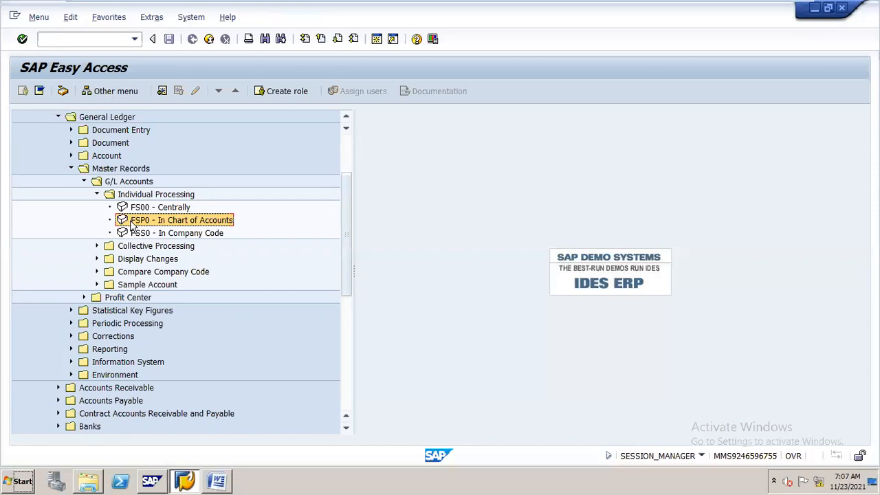
{"action": "double_click", "coordinate": [180, 222]}
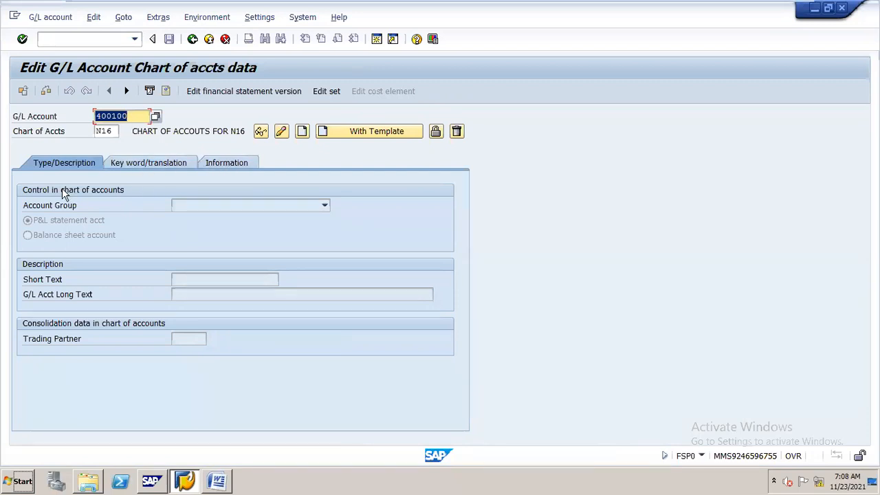
{"action": "left_click", "coordinate": [193, 39]}
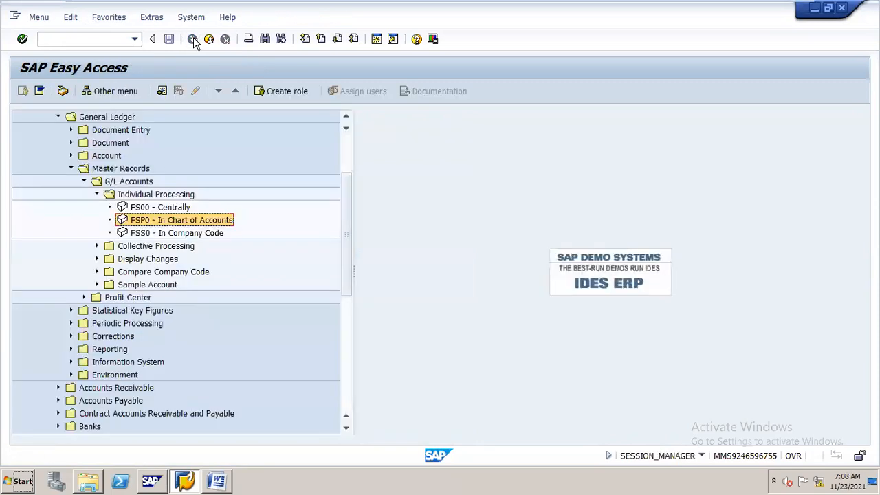
- View the G/L account fields at company code level in FSS0 and centrally in FS00, returning to the SAP menu after each
{"action": "double_click", "coordinate": [141, 235]}
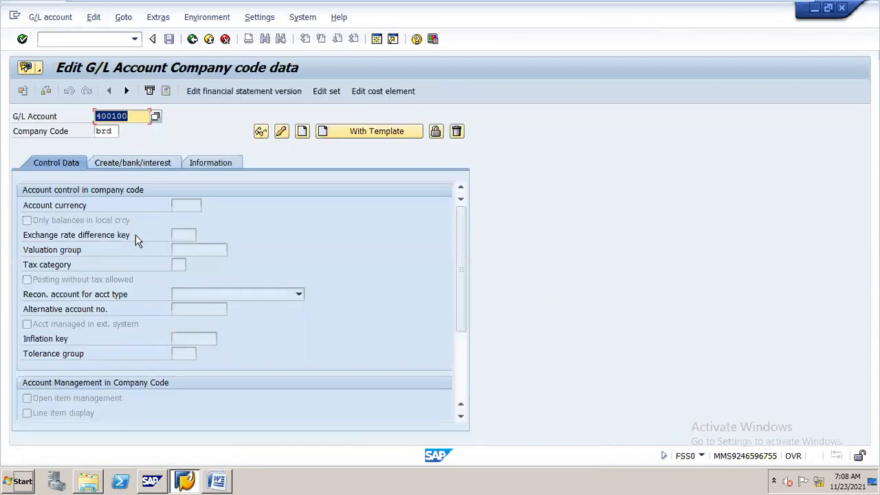
{"action": "left_click", "coordinate": [136, 238]}
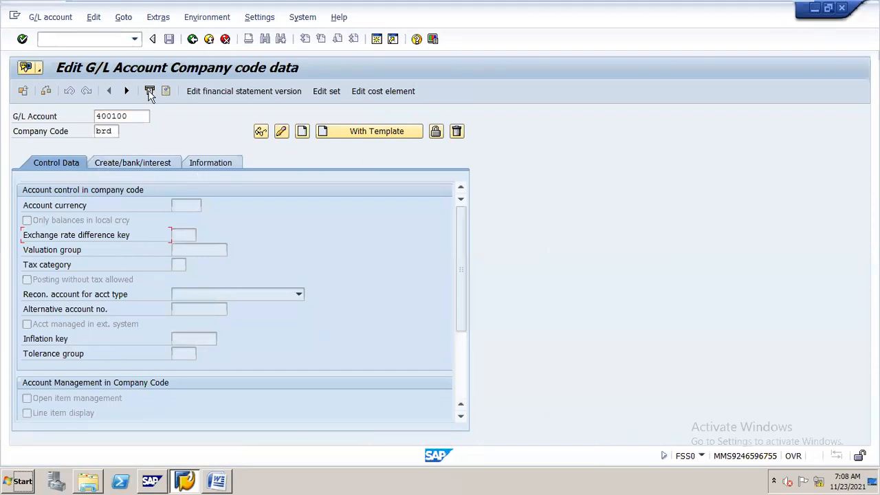
{"action": "left_click", "coordinate": [193, 39]}
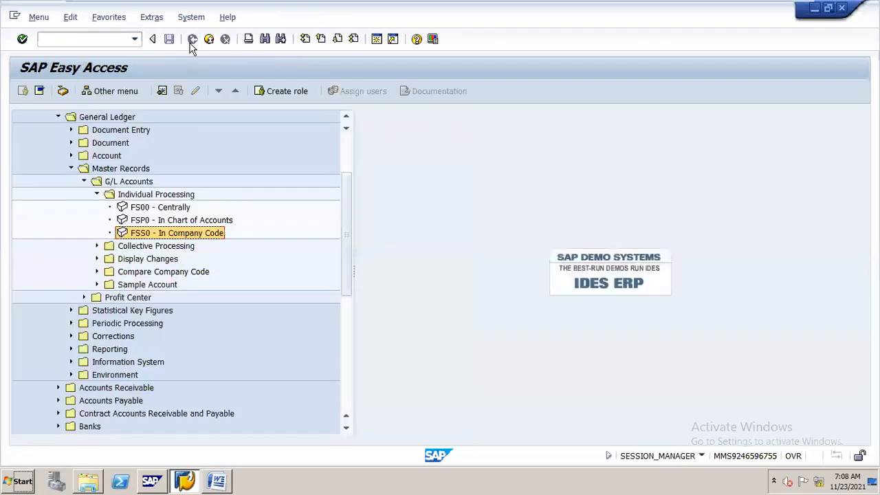
{"action": "double_click", "coordinate": [142, 208]}
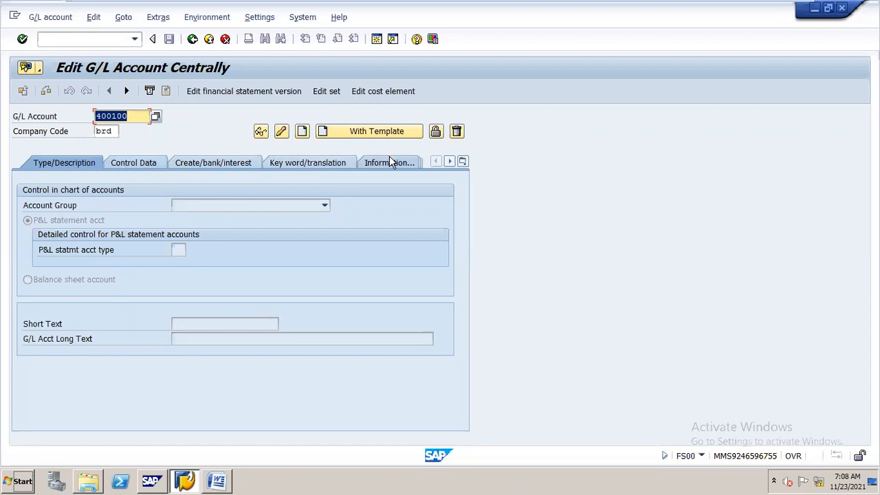
{"action": "left_click", "coordinate": [193, 40]}
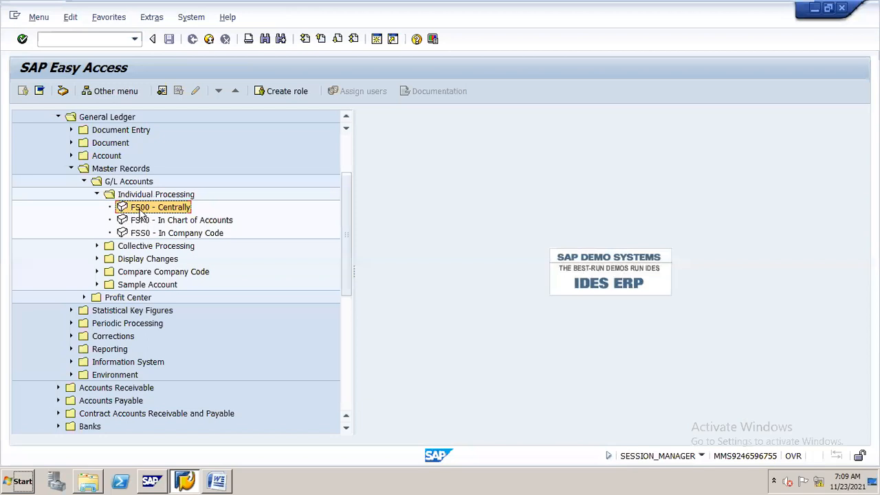
- Open transaction FS00 and check the accounts to create and their number ranges in the GLACCOUNDING Word document
{"action": "double_click", "coordinate": [178, 209]}
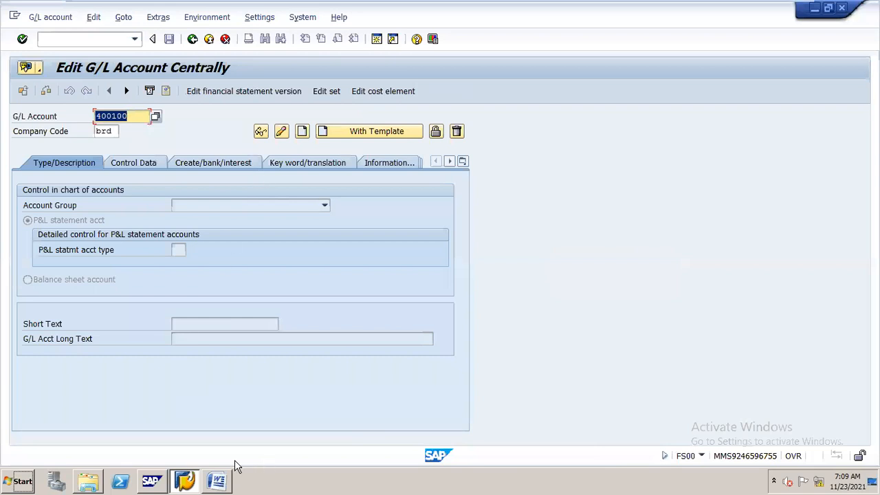
{"action": "left_click", "coordinate": [217, 480]}
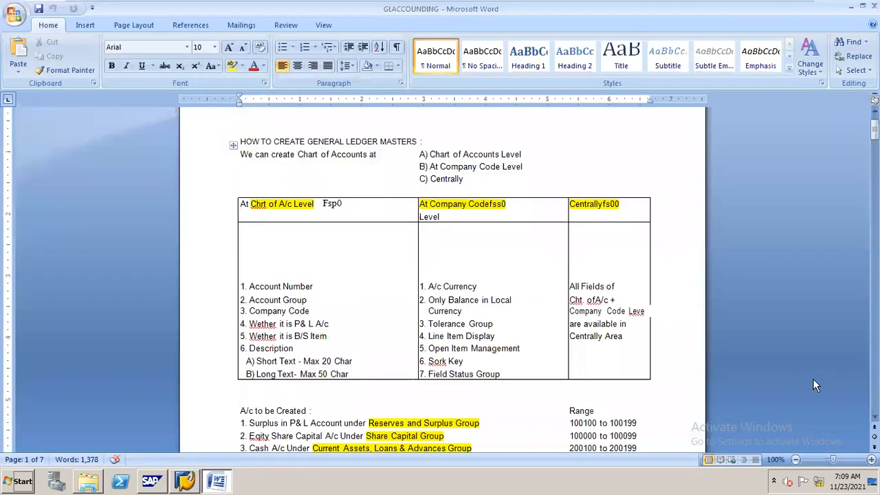
{"action": "left_click_drag", "start_coordinate": [874, 129], "coordinate": [874, 140]}
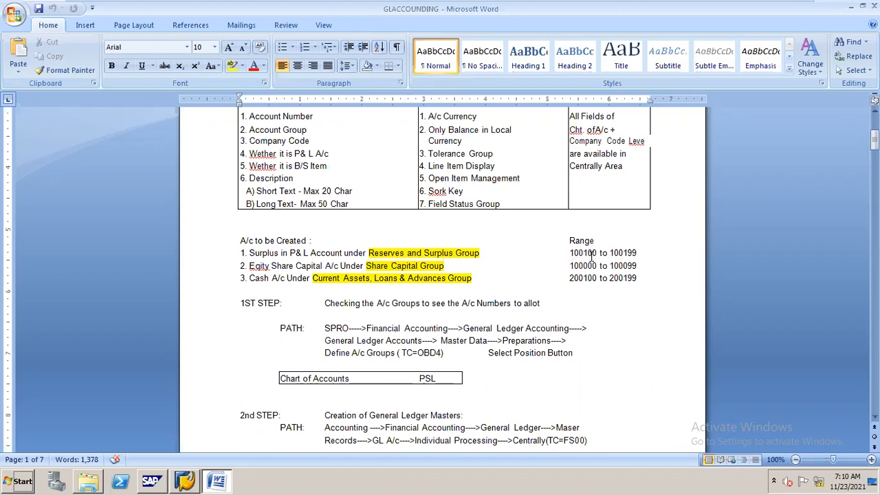
- Switch back to SAP and start creating G/L account 100100 centrally for company code N16
{"action": "key", "text": "alt+Tab"}
{"action": "type", "text": "100100"}
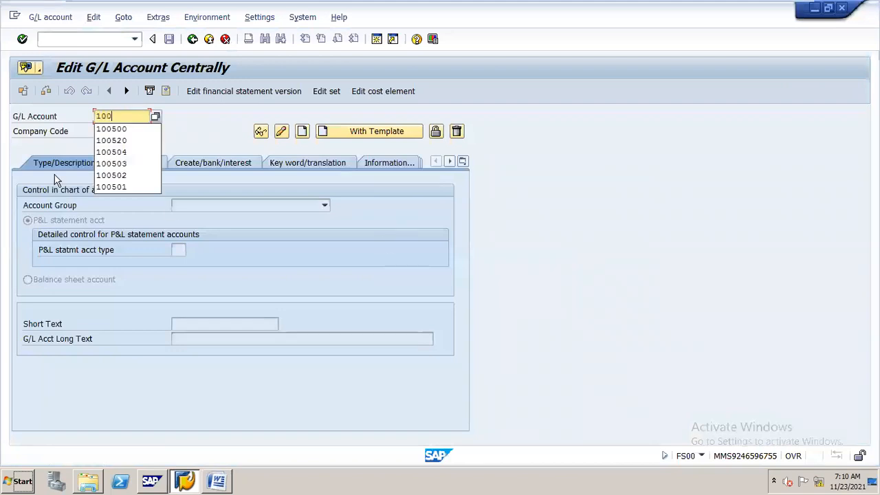
{"action": "key", "text": "Tab"}
{"action": "key", "text": "BackSpace"}
{"action": "key", "text": "BackSpace"}
{"action": "key", "text": "BackSpace"}
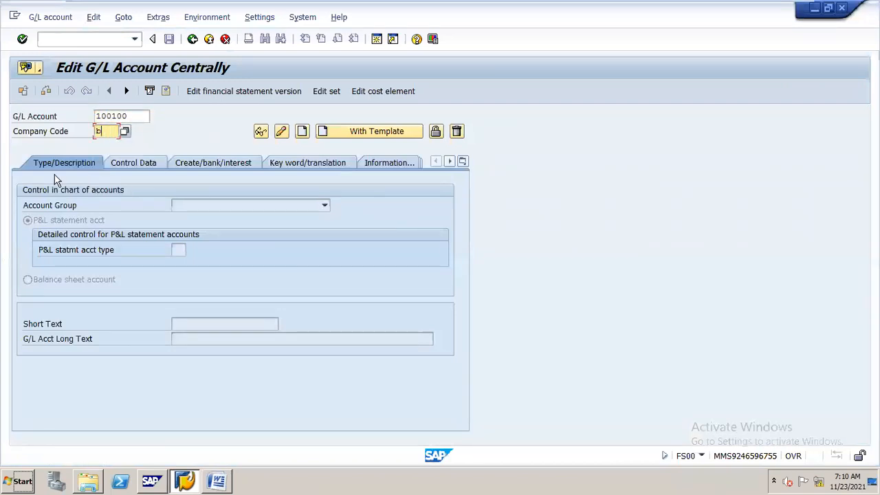
{"action": "type", "text": "N16"}
{"action": "left_click", "coordinate": [303, 137]}
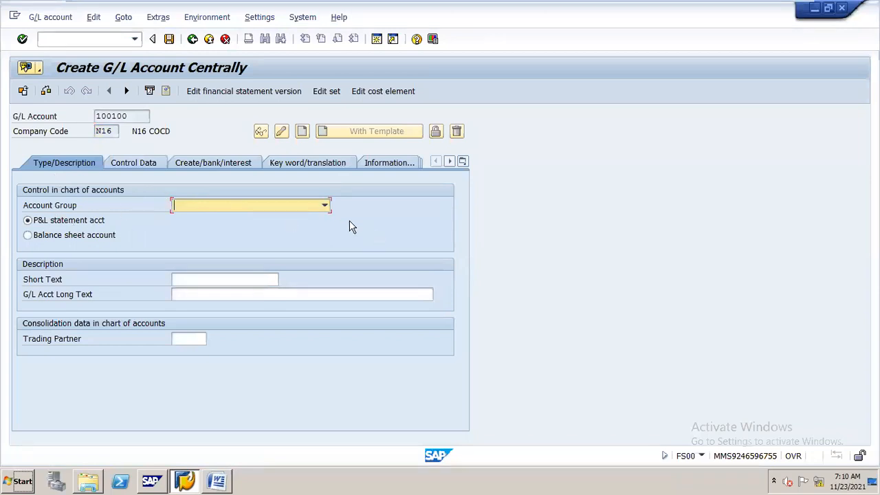
- Assign the account group RER AND SUR to the new G/L account
{"action": "left_click", "coordinate": [325, 206]}
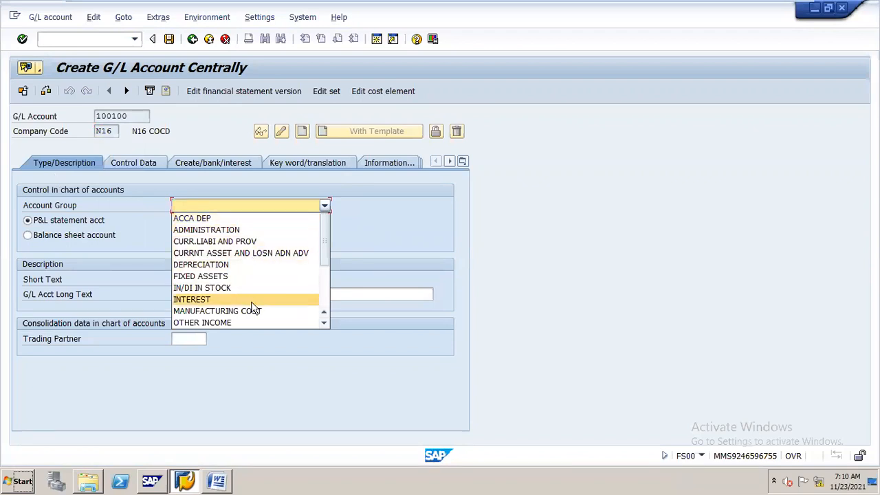
{"action": "key", "text": "c"}
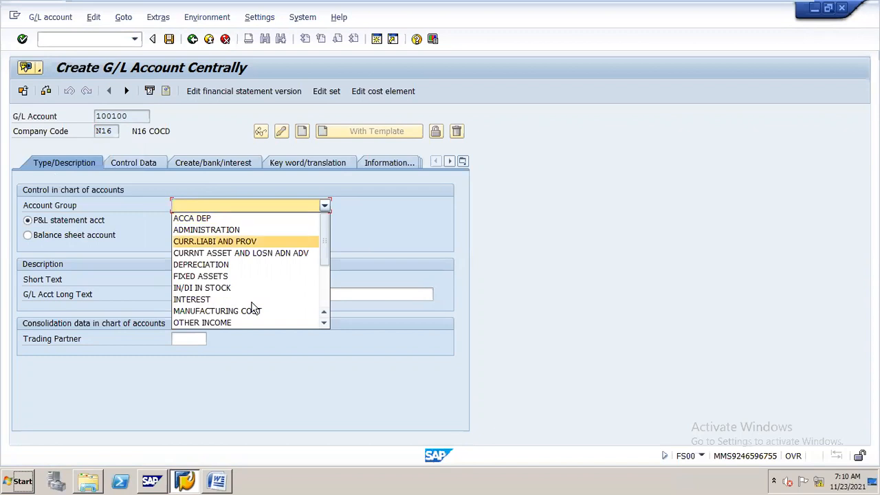
{"action": "key", "text": "r"}
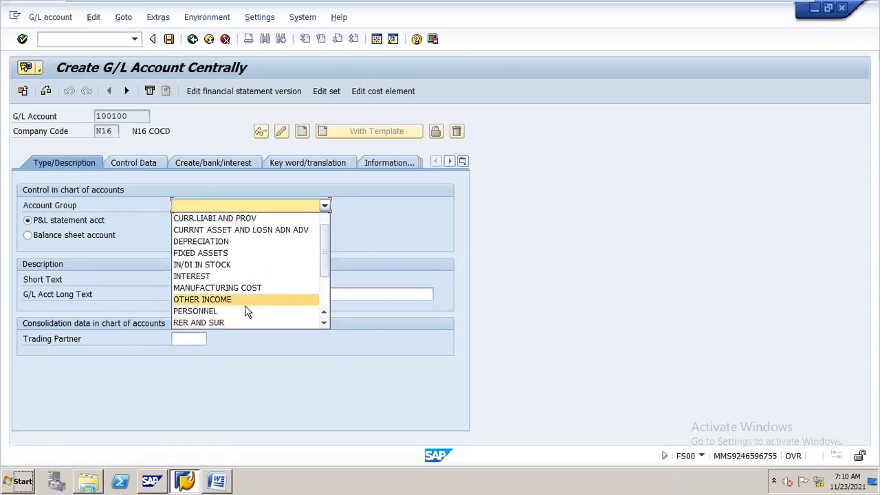
{"action": "left_click", "coordinate": [224, 323]}
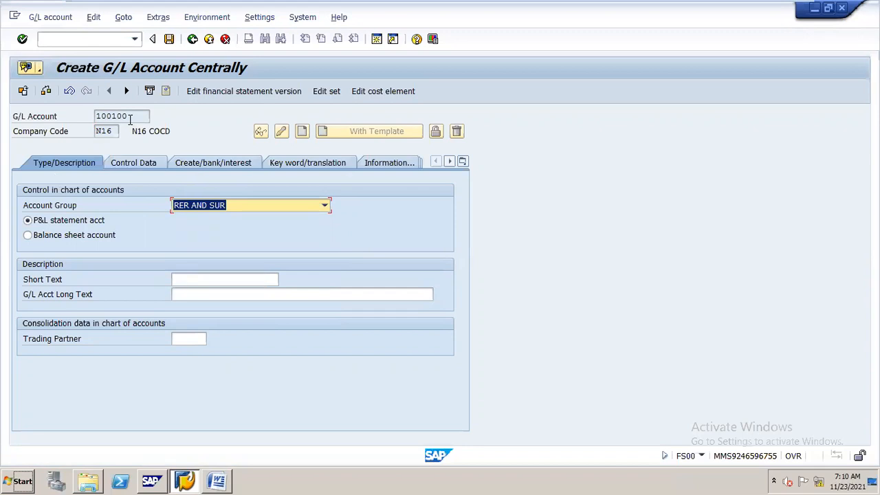
- Try the account group PERSONNEL for account 100100, then go back to RER AND SUR
{"action": "left_click", "coordinate": [324, 207]}
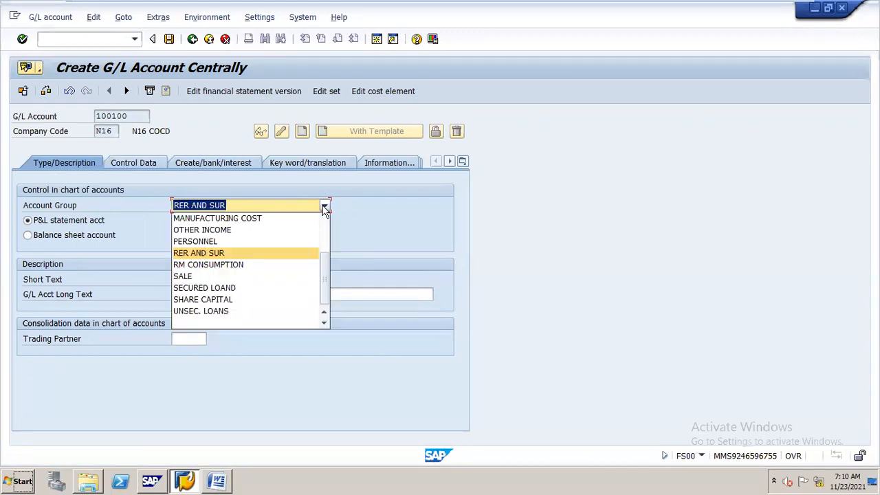
{"action": "left_click", "coordinate": [268, 244]}
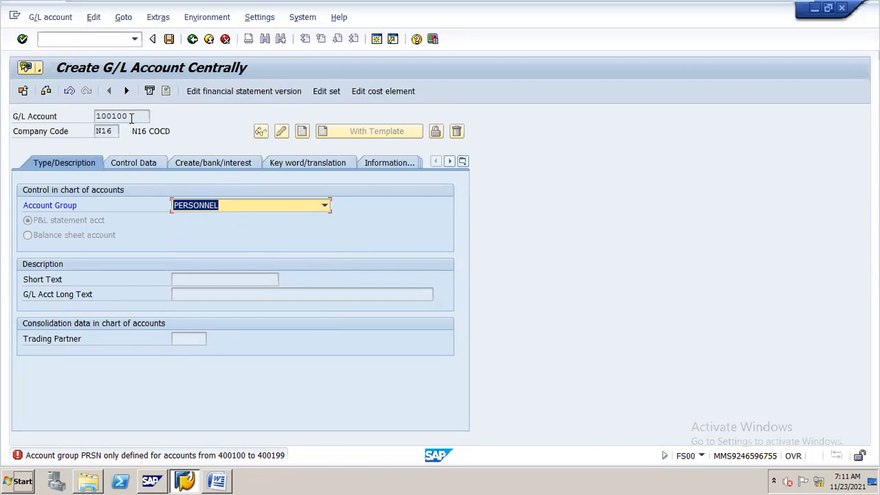
{"action": "left_click", "coordinate": [325, 205]}
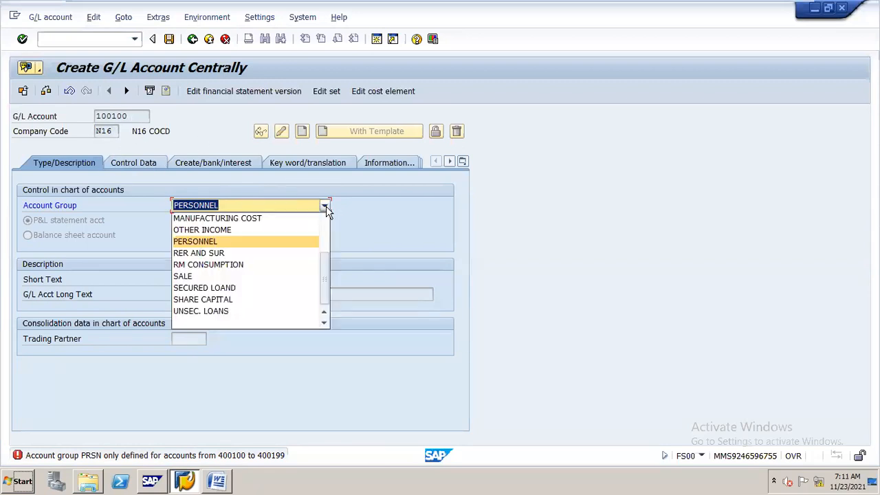
{"action": "left_click", "coordinate": [268, 256]}
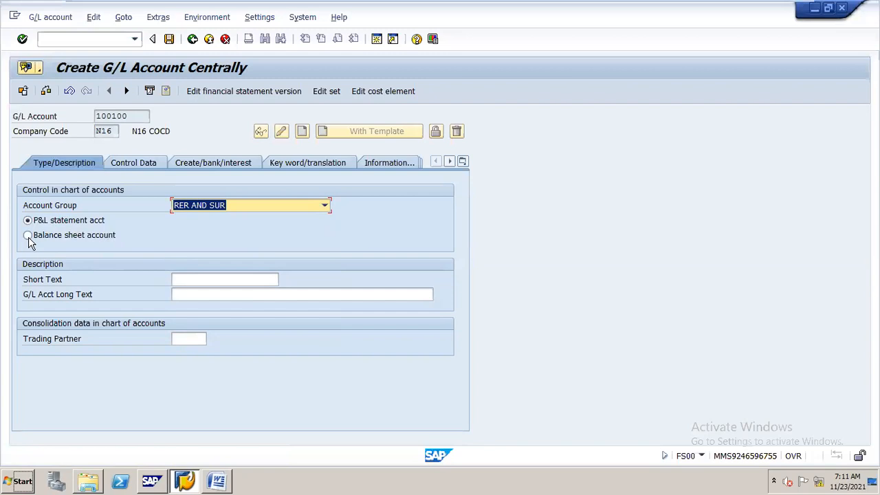
- Classify it as a balance sheet account with short text RETAIN EARNINGS A/C and long text RETAIN EARNING A/C
{"action": "left_click", "coordinate": [28, 235]}
{"action": "left_click", "coordinate": [266, 281]}
{"action": "type", "text": "RE"}
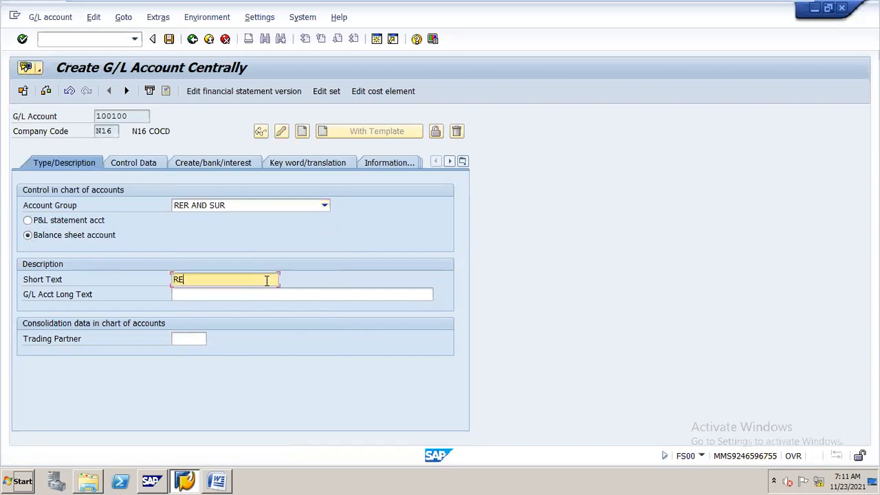
{"action": "type", "text": "TAIN EARNING SA/C"}
{"action": "left_click", "coordinate": [243, 290]}
{"action": "type", "text": "RETAI"}
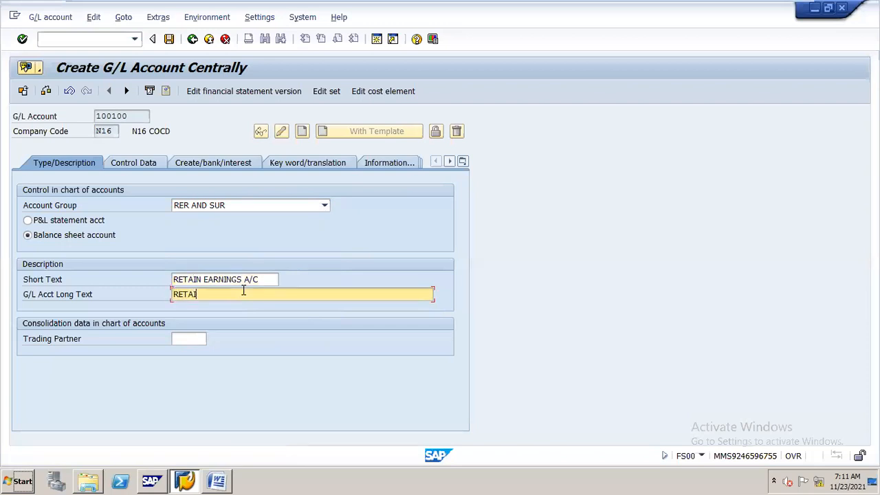
{"action": "type", "text": "N EARNING A/C"}
- In the account's control data, toggle Only balances in local crcy and enable Line item display
{"action": "left_click", "coordinate": [151, 170]}
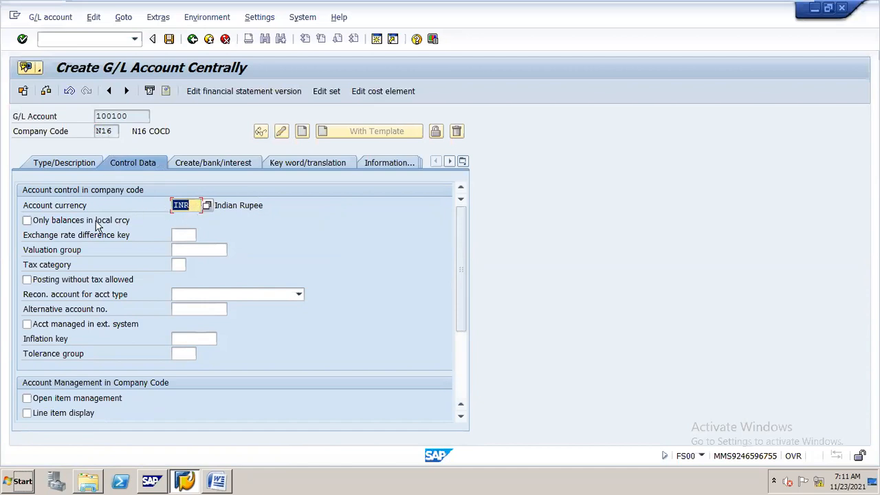
{"action": "left_click", "coordinate": [27, 220]}
{"action": "left_click", "coordinate": [28, 221]}
{"action": "left_click", "coordinate": [28, 221]}
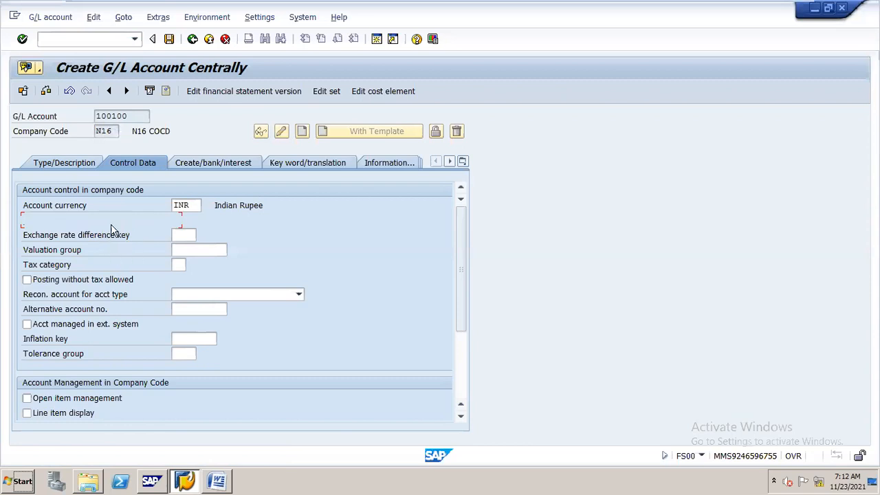
{"action": "left_click", "coordinate": [27, 221]}
{"action": "left_click", "coordinate": [27, 221]}
{"action": "left_click", "coordinate": [31, 414]}
{"action": "left_click_drag", "start_coordinate": [465, 252], "coordinate": [463, 295]}
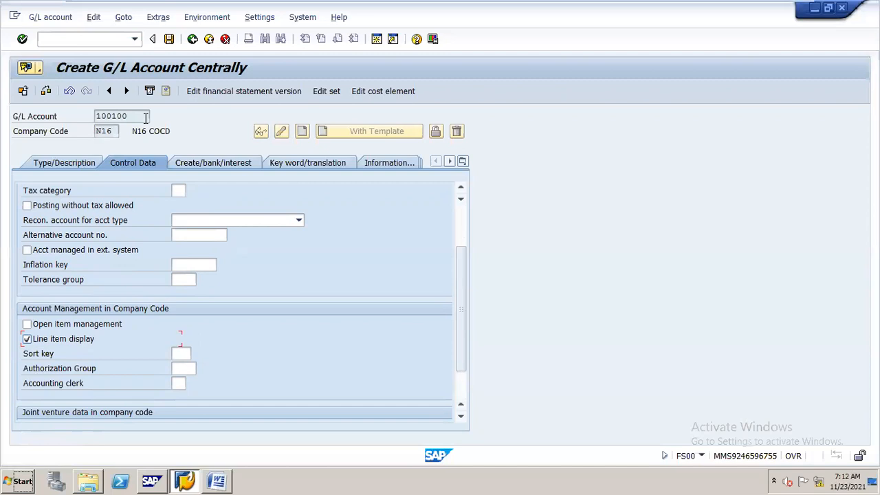
- Open the G/L Account Balance Display, transaction FAGLB03, in a new session
{"action": "left_click", "coordinate": [377, 41]}
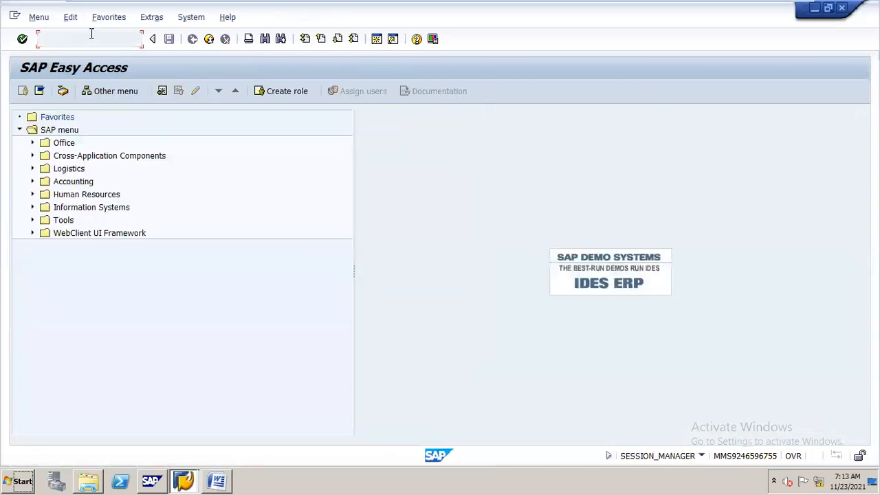
{"action": "left_click", "coordinate": [94, 40]}
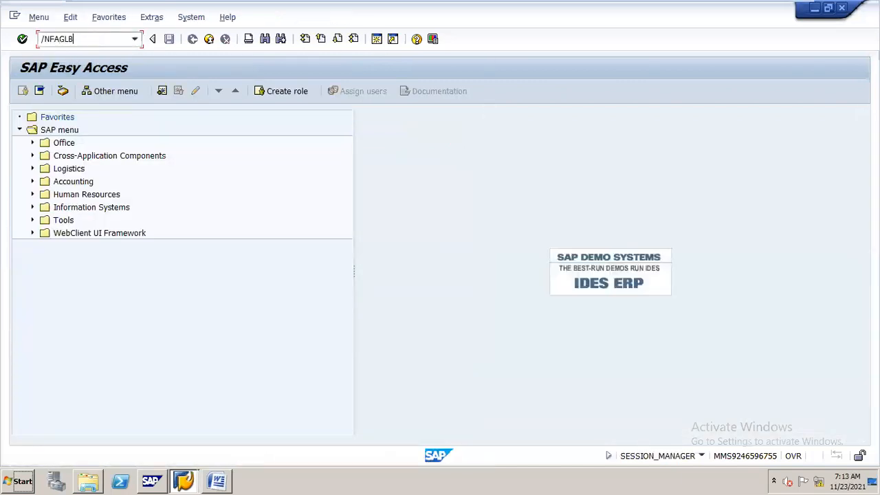
{"action": "key", "text": "Return"}
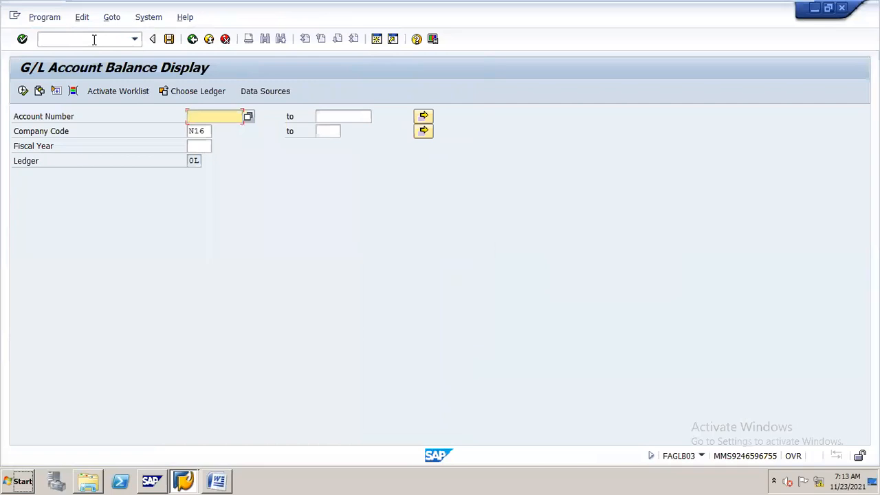
- Display the balances of account 200100 in company code S14 for fiscal year 2021
{"action": "type", "text": "200100"}
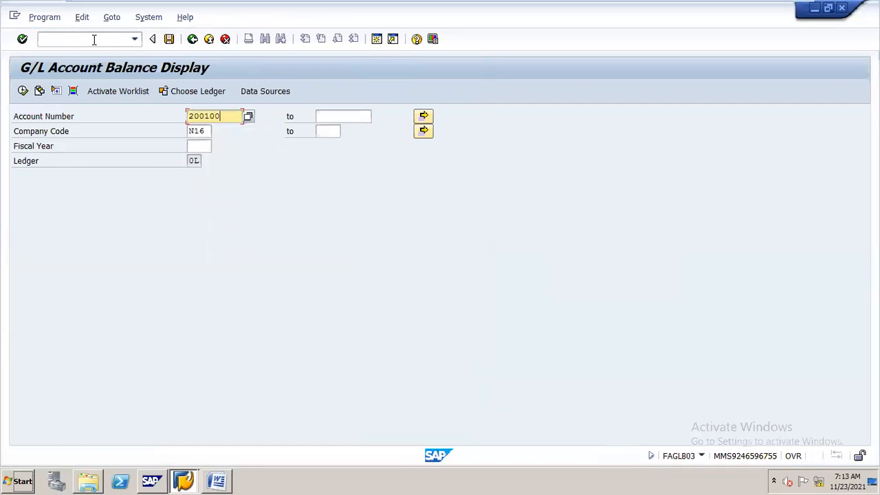
{"action": "key", "text": "Tab"}
{"action": "key", "text": "BackSpace"}
{"action": "key", "text": "BackSpace"}
{"action": "type", "text": "S14"}
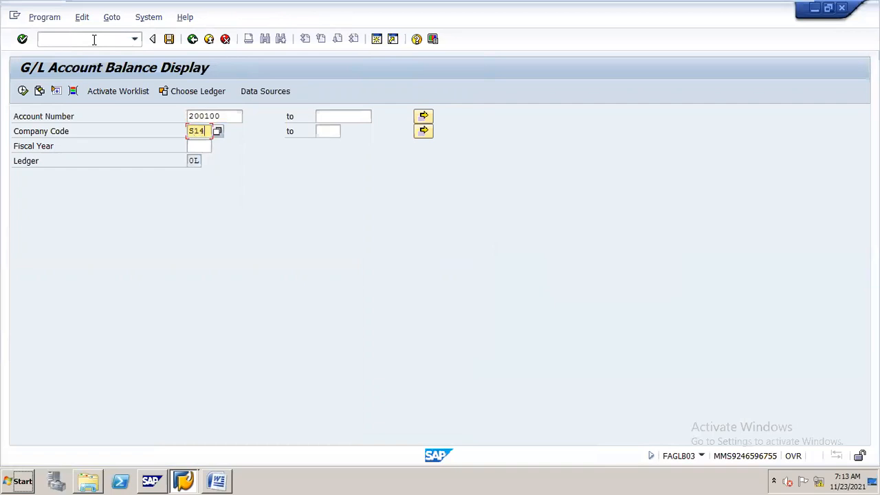
{"action": "key", "text": "Tab"}
{"action": "type", "text": "2021"}
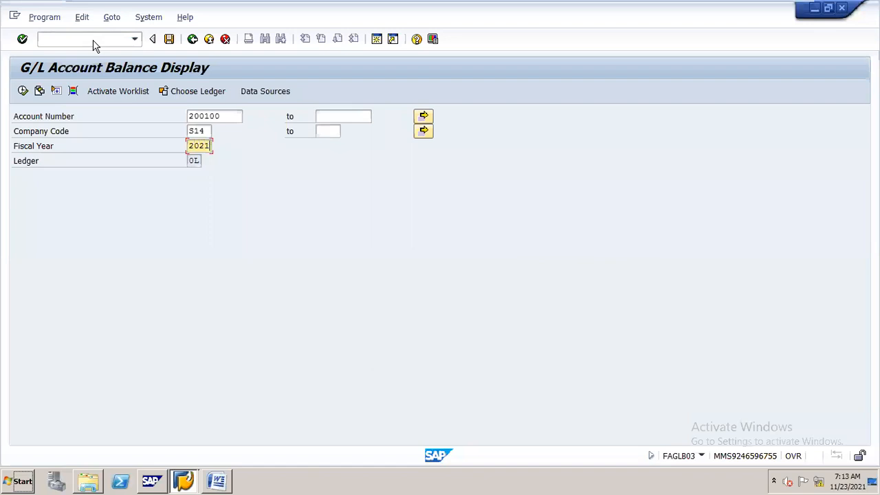
{"action": "key", "text": "F8"}
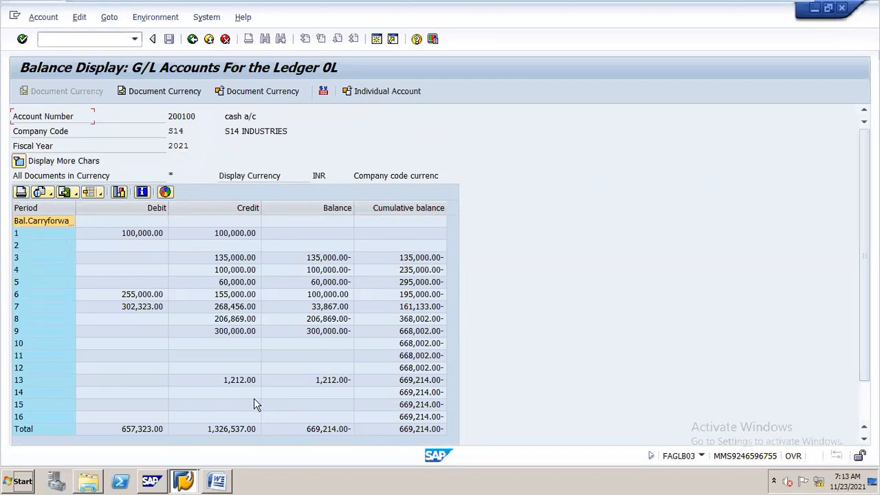
- Show the line items behind the period 3 cumulative balance and compare them with the new account's Line item display setting
{"action": "double_click", "coordinate": [436, 260]}
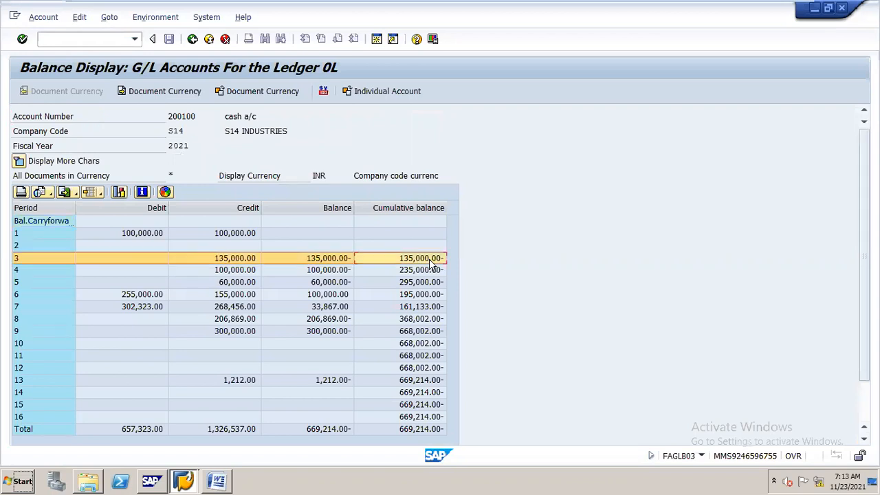
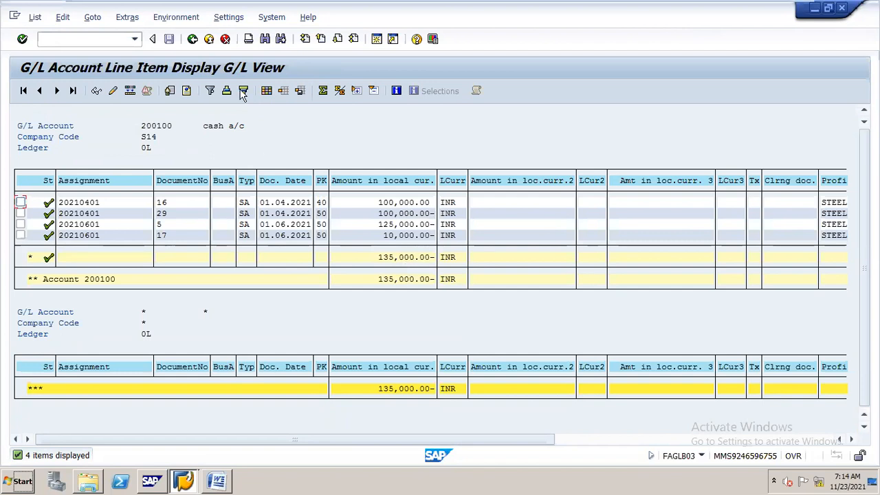
{"action": "key", "text": "alt+Tab"}
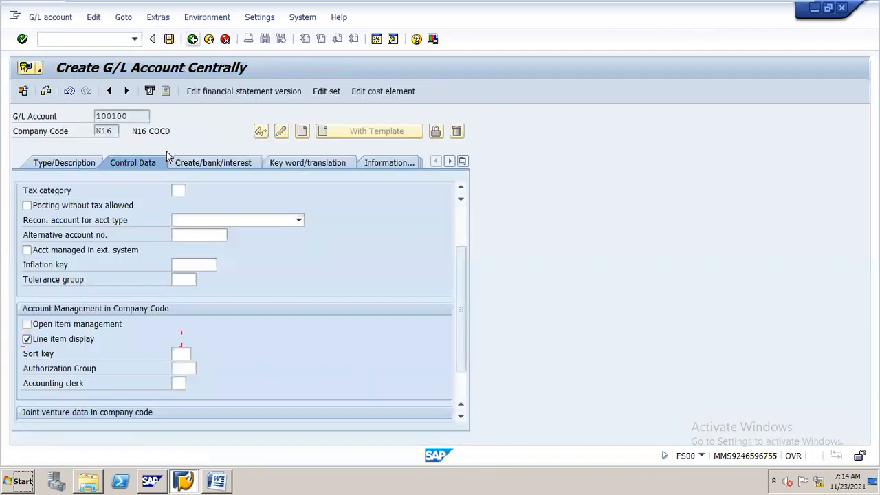
{"action": "key", "text": "alt+Tab"}
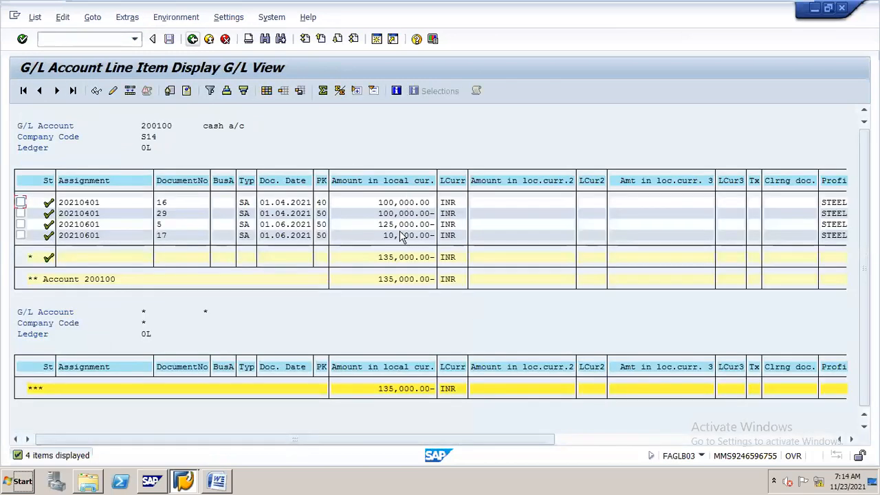
{"action": "key", "text": "alt+Tab"}
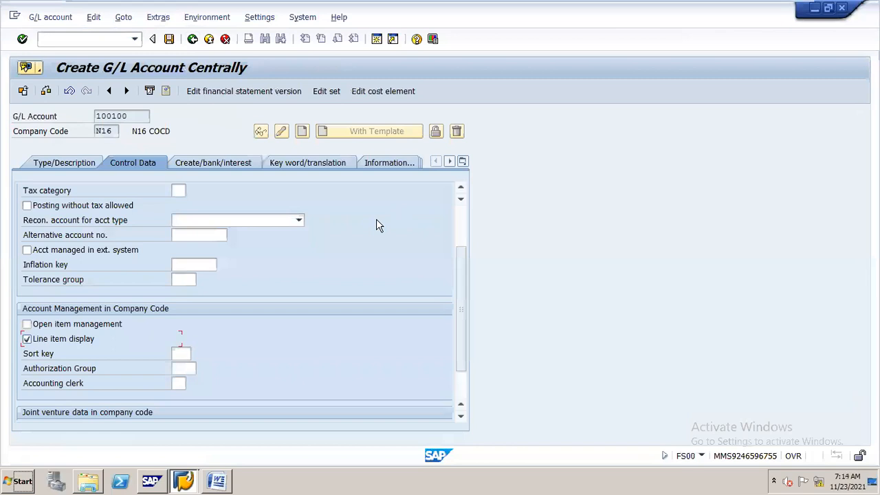
{"action": "key", "text": "alt+Tab"}
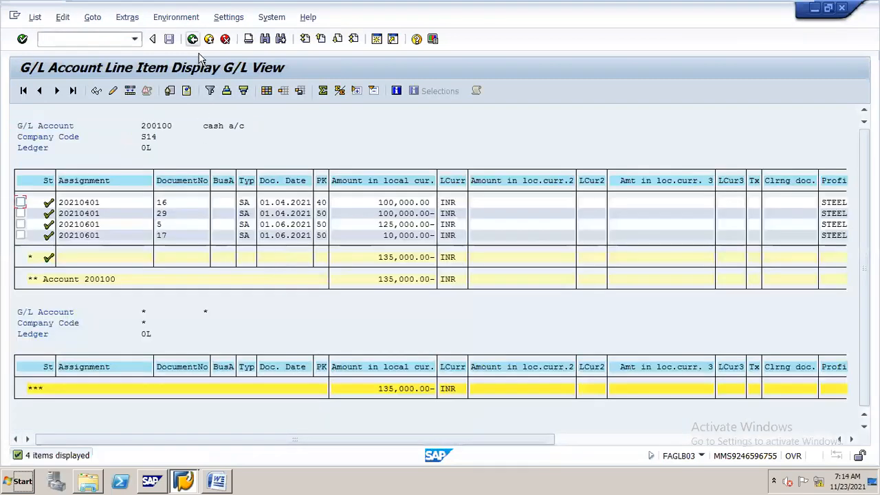
- Return to the balance display, review the period 3 line items once more and go back to the balances
{"action": "left_click", "coordinate": [193, 39]}
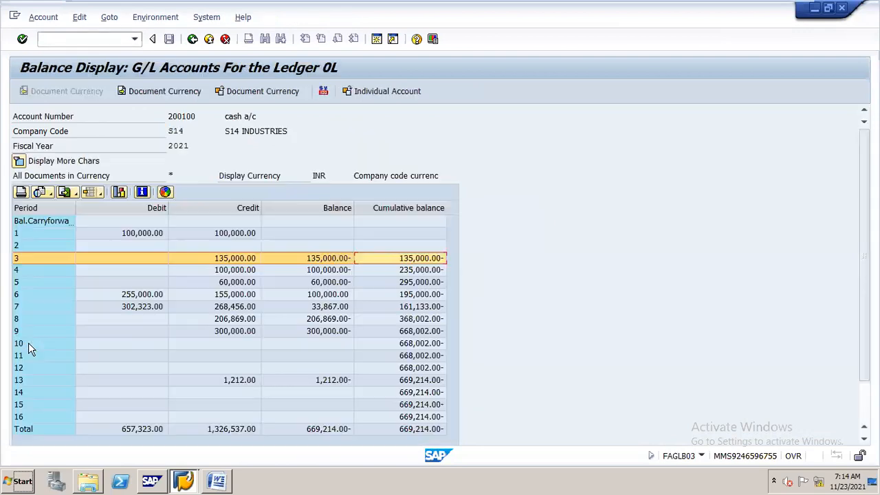
{"action": "double_click", "coordinate": [410, 259]}
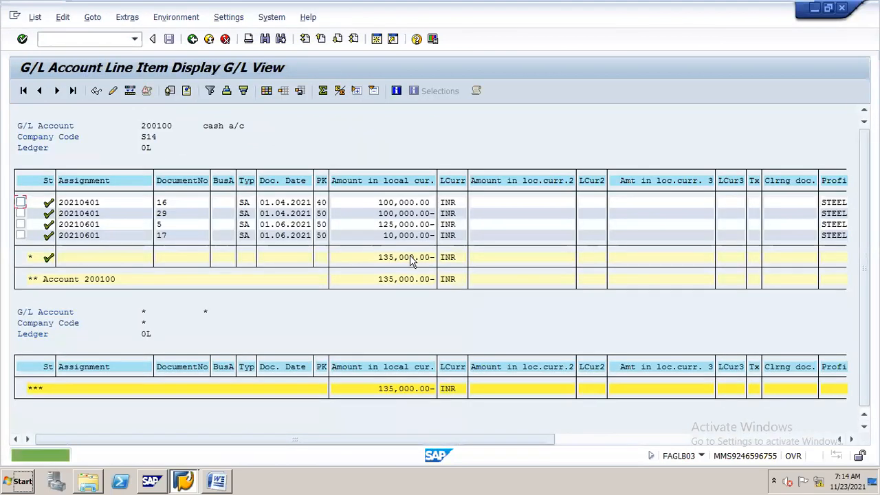
{"action": "left_click", "coordinate": [192, 40]}
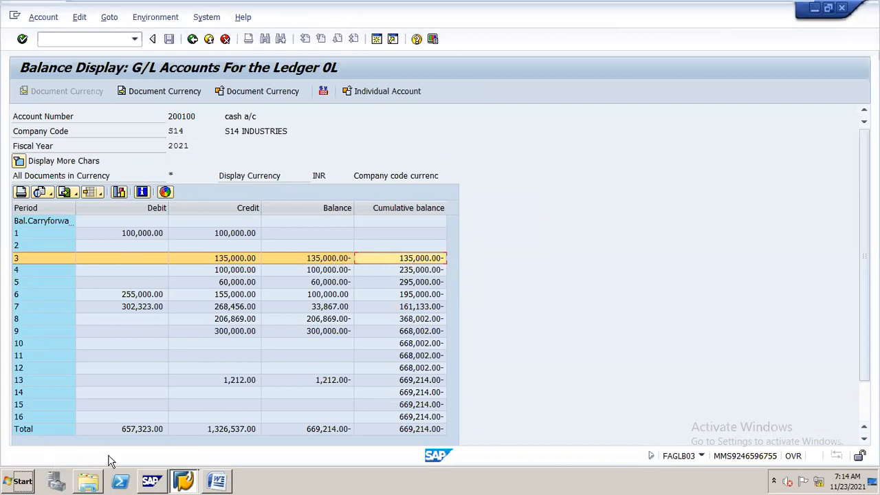
- Recheck the new account's Line item display option, then show the line items behind account 200100's period 3 cumulative balance
{"action": "key", "text": "alt+Tab"}
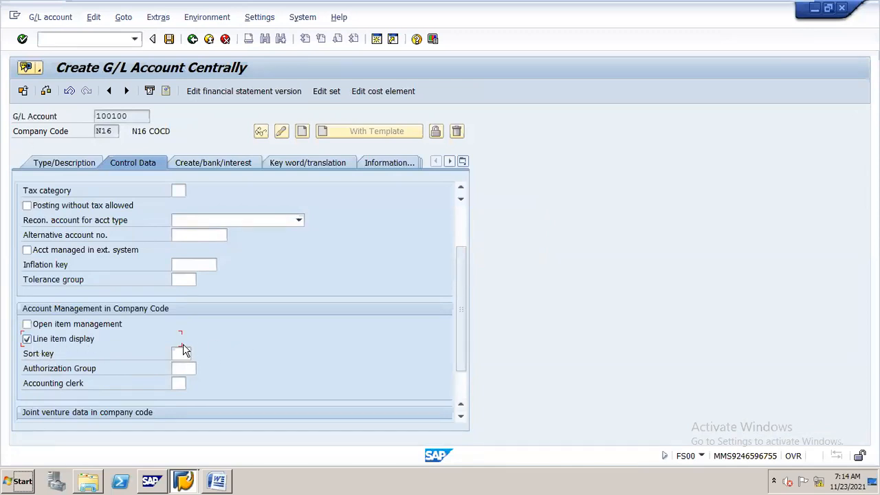
{"action": "key", "text": "alt+Tab"}
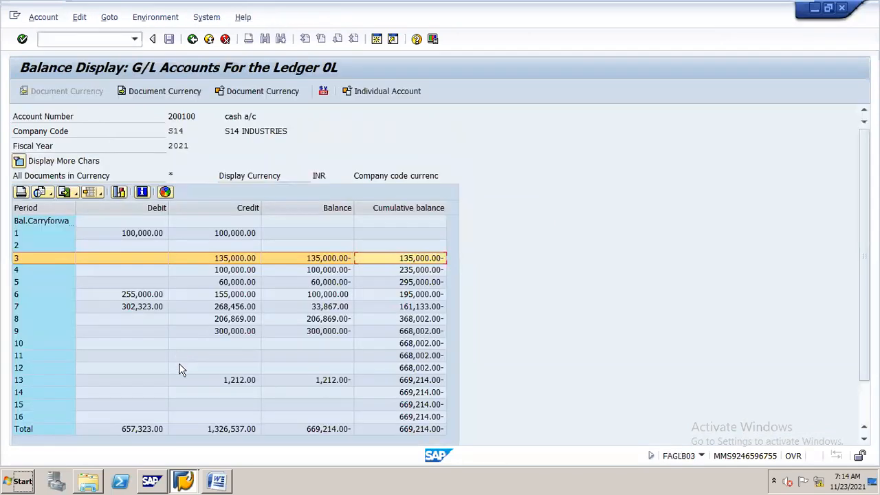
{"action": "double_click", "coordinate": [410, 260]}
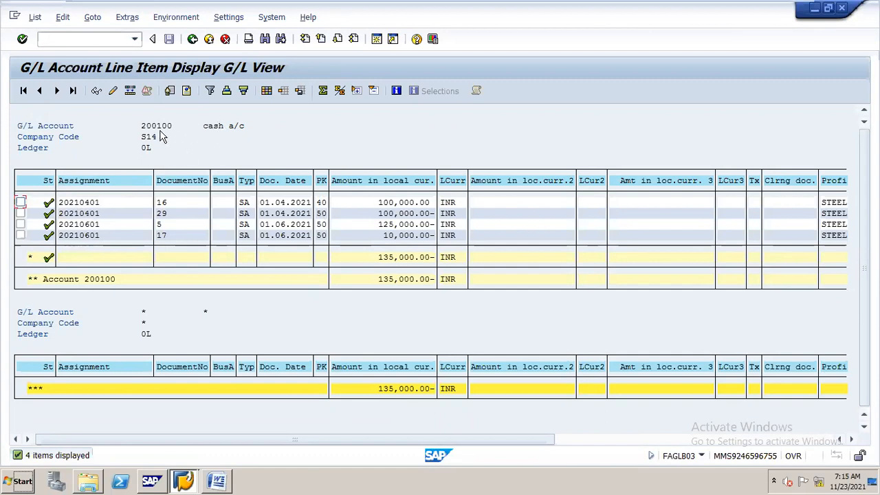
- Return to the new account 100100 in FS00 and set its sort key to 001 (Posting date)
{"action": "key", "text": "alt+Tab"}
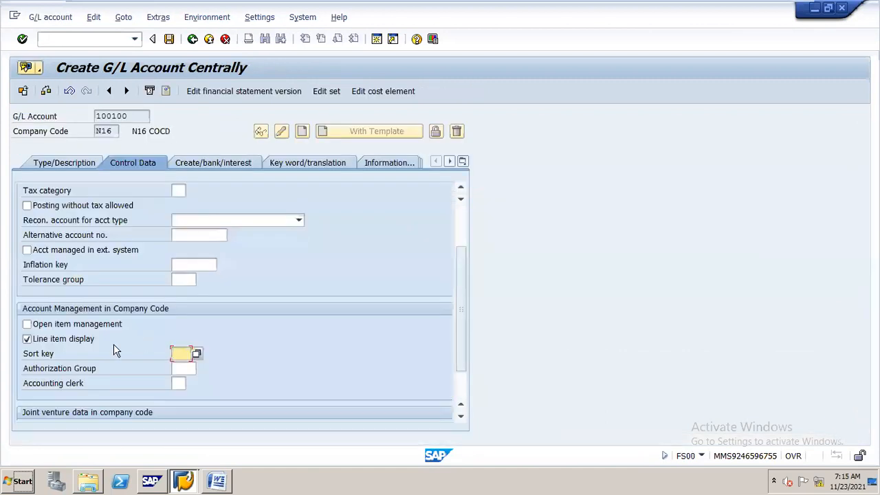
{"action": "left_click", "coordinate": [195, 353]}
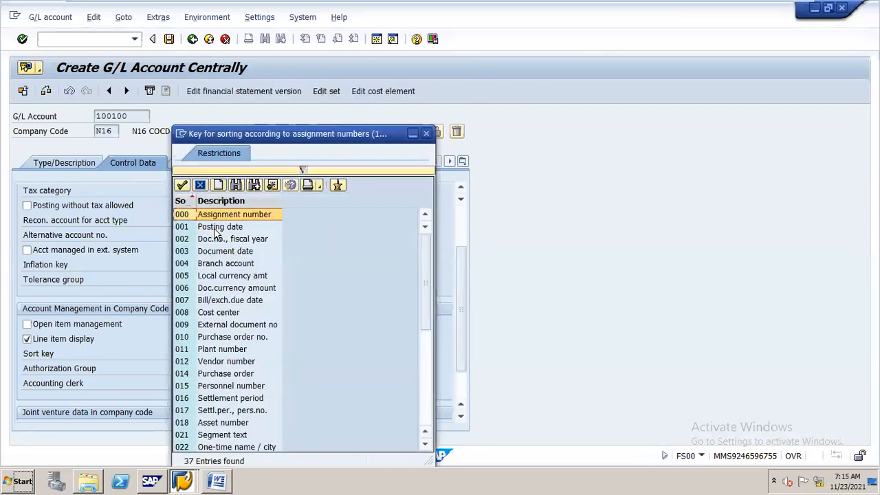
{"action": "double_click", "coordinate": [214, 227]}
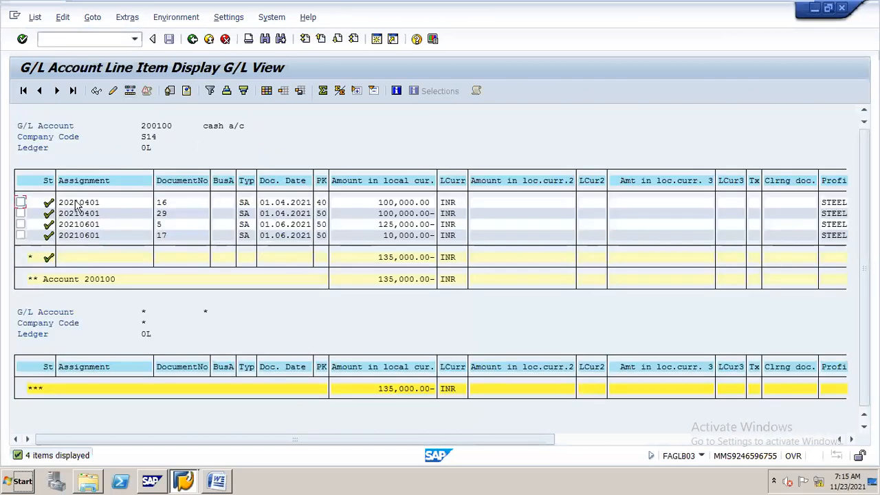
- Examine the Assignment values in account 200100's line items, then review the sort key list and reselect 001 (Posting date)
{"action": "left_click", "coordinate": [66, 236]}
{"action": "left_click", "coordinate": [83, 237]}
{"action": "type", "text": "06"}
{"action": "key", "text": "Up"}
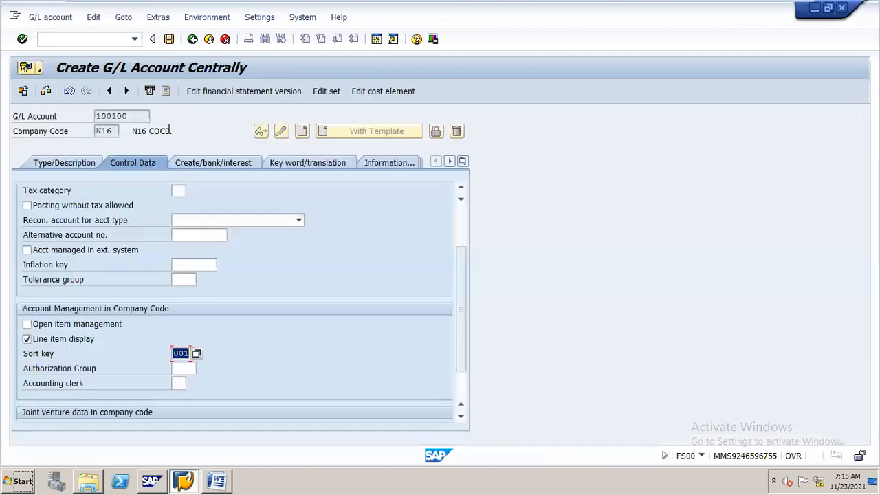
{"action": "left_click", "coordinate": [197, 353]}
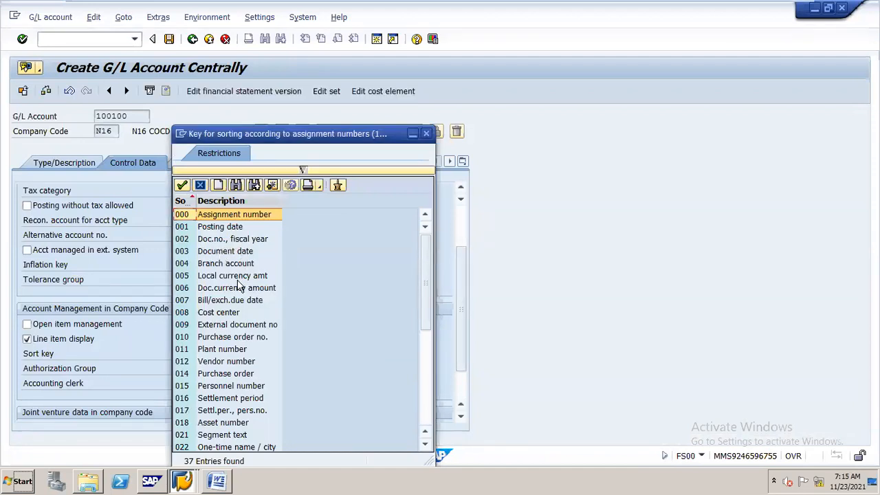
{"action": "double_click", "coordinate": [221, 227]}
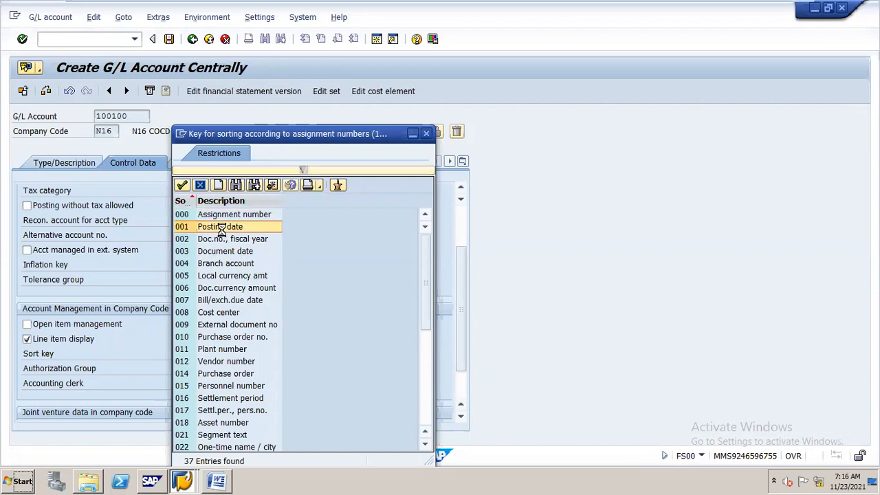
- Set the field status group of account 100100 to G001 and save the account, accepting the warnings
{"action": "left_click_drag", "start_coordinate": [464, 288], "coordinate": [472, 235]}
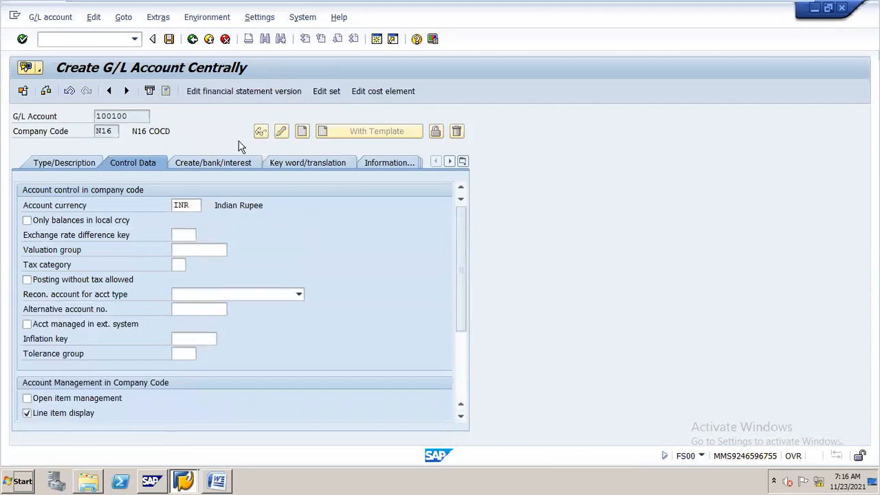
{"action": "left_click", "coordinate": [215, 159]}
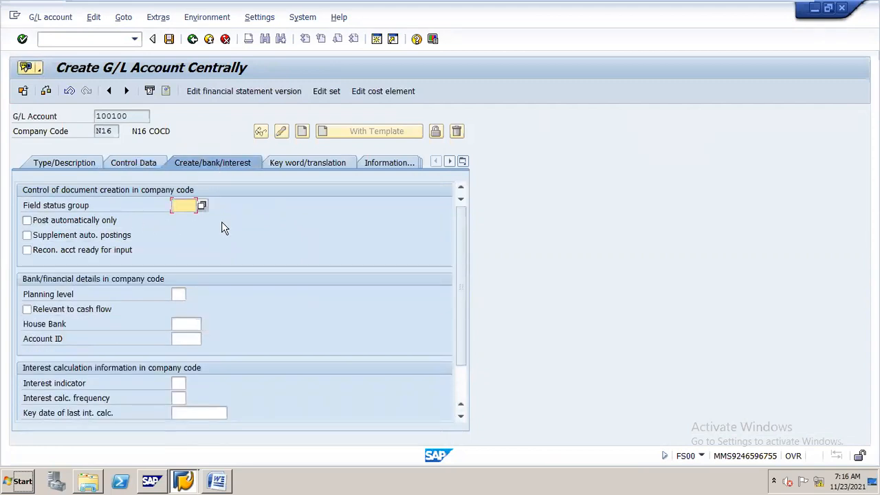
{"action": "type", "text": "G00"}
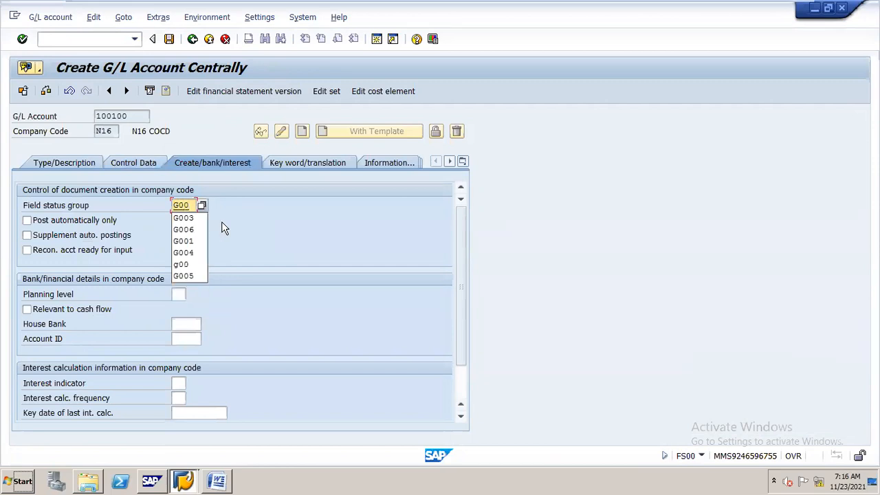
{"action": "type", "text": "1"}
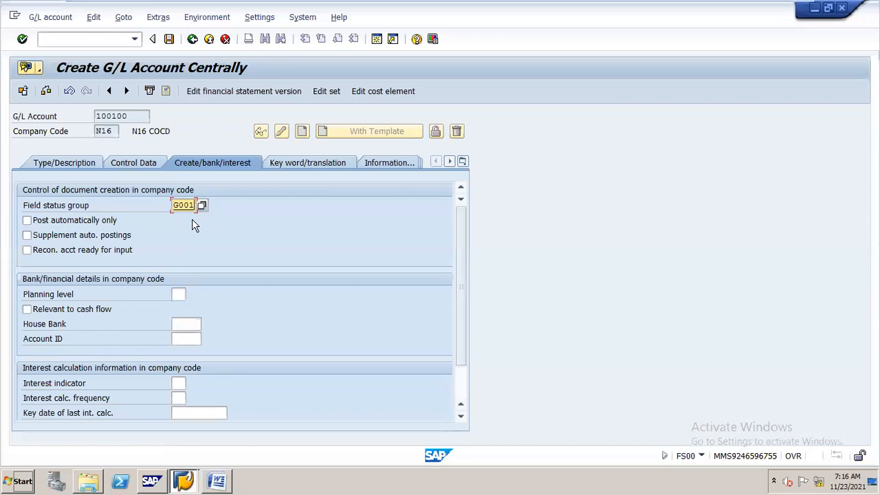
{"action": "key", "text": "Return"}
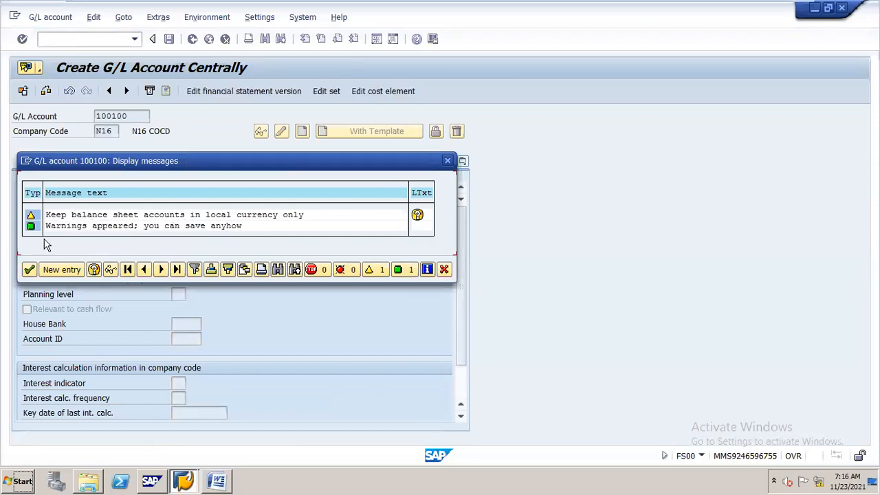
{"action": "left_click", "coordinate": [30, 269]}
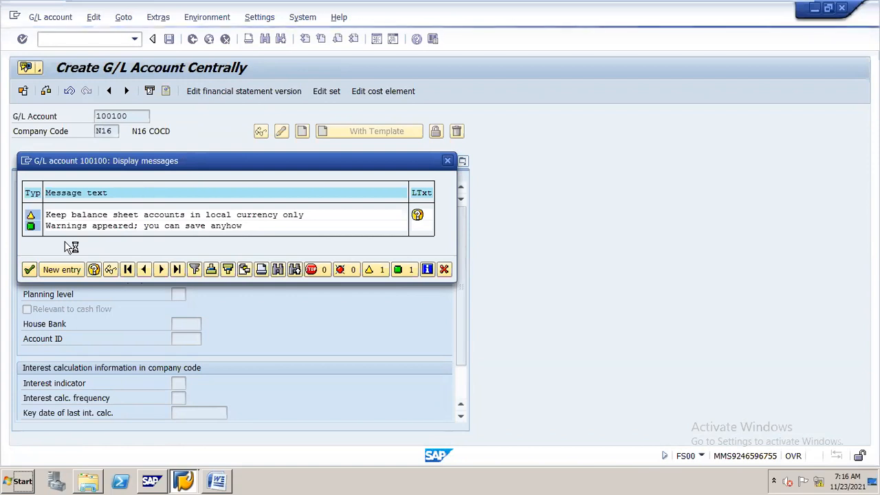
{"action": "left_click", "coordinate": [30, 269]}
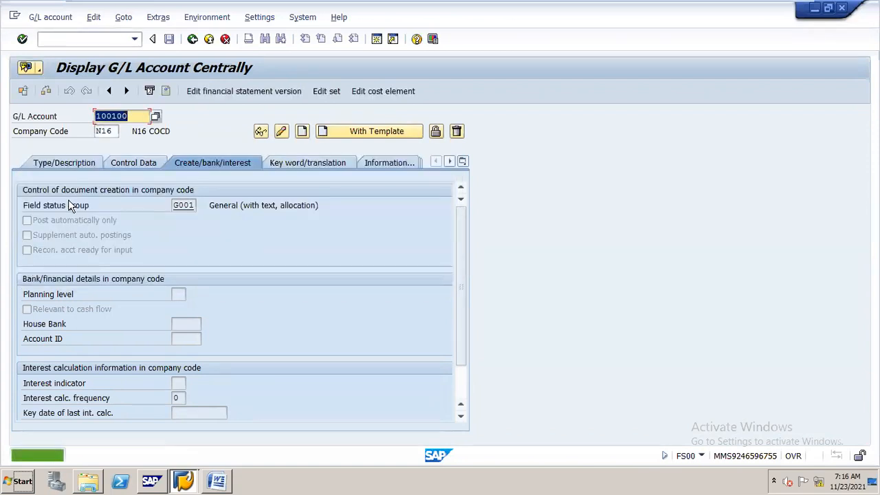
- Review the saved account's control data, including the Only balances in local crcy option
{"action": "left_click", "coordinate": [123, 163]}
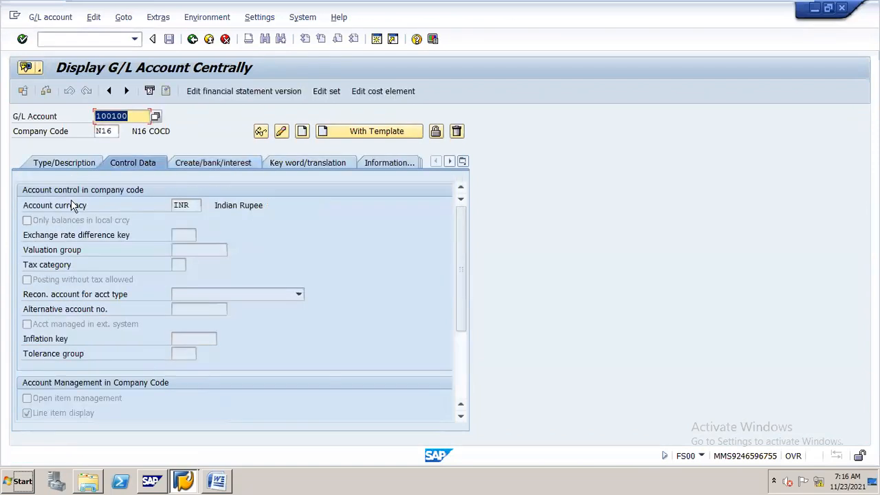
{"action": "left_click", "coordinate": [27, 219]}
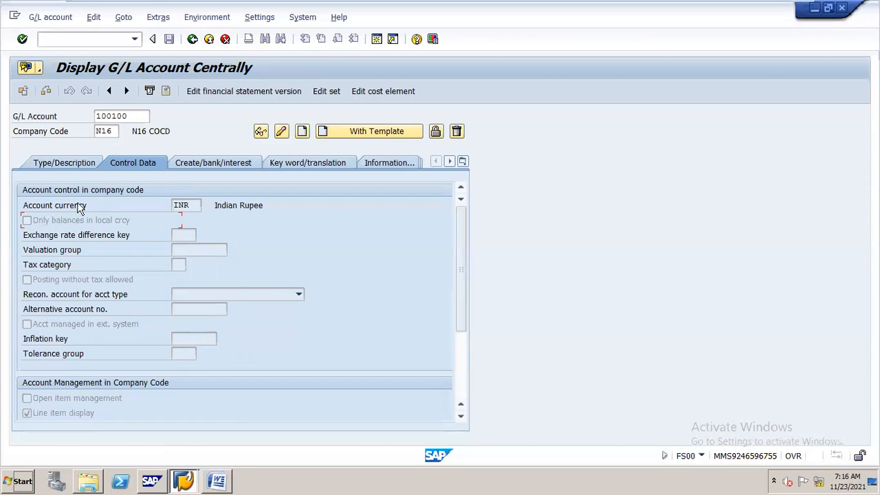
- Check the accounts to create and their number ranges in the GLACCOUNDING Word document, then return to the FS00 session
{"action": "key", "text": "alt+Tab"}
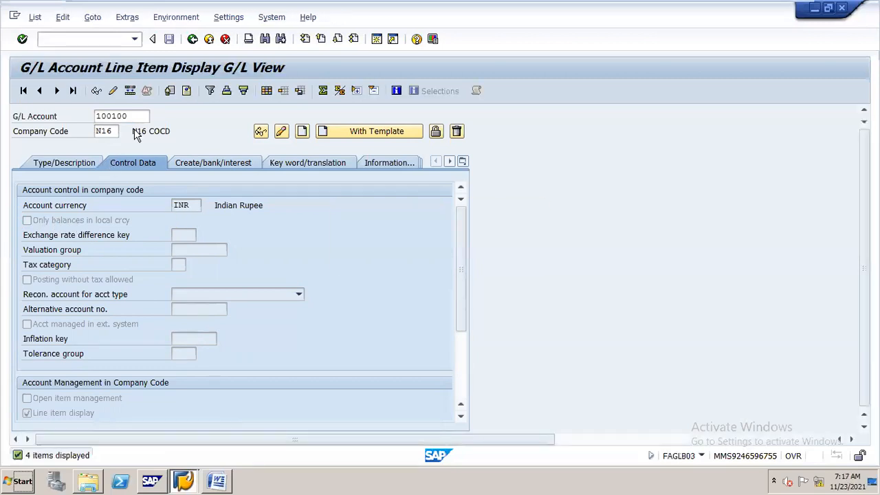
{"action": "left_click", "coordinate": [217, 480]}
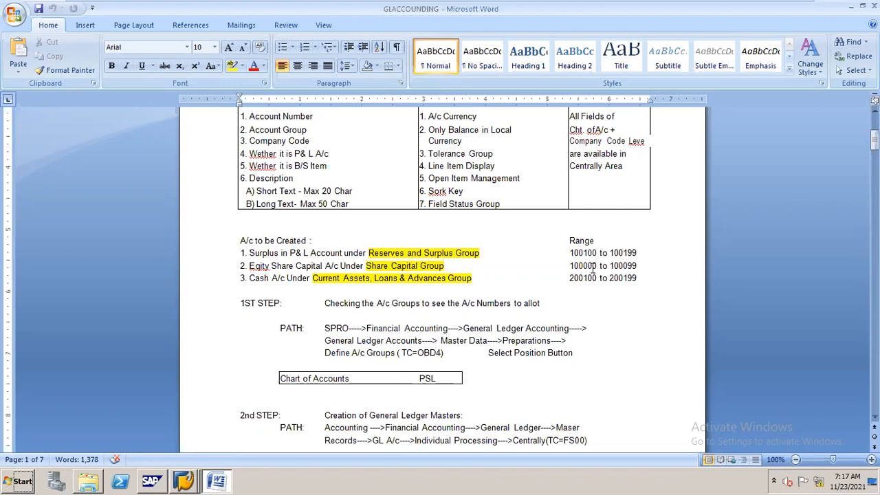
{"action": "key", "text": "alt+Tab"}
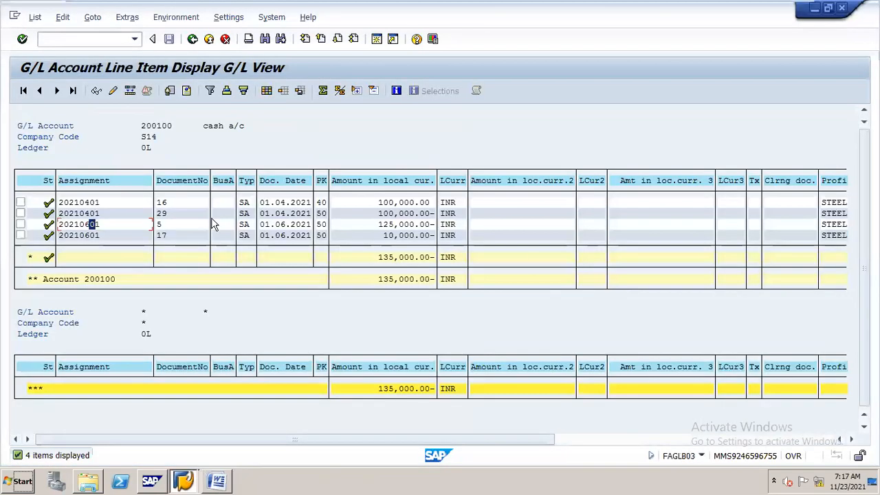
{"action": "mouse_move", "coordinate": [183, 481]}
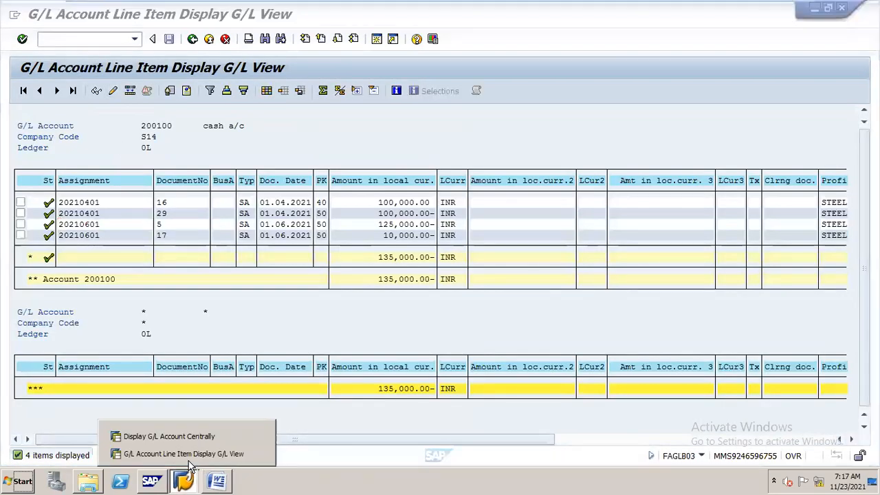
{"action": "left_click", "coordinate": [190, 456]}
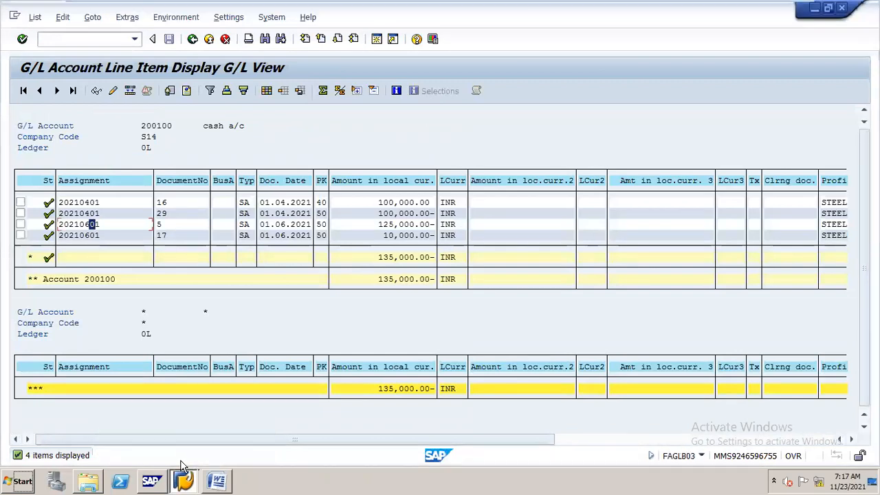
{"action": "left_click", "coordinate": [182, 476]}
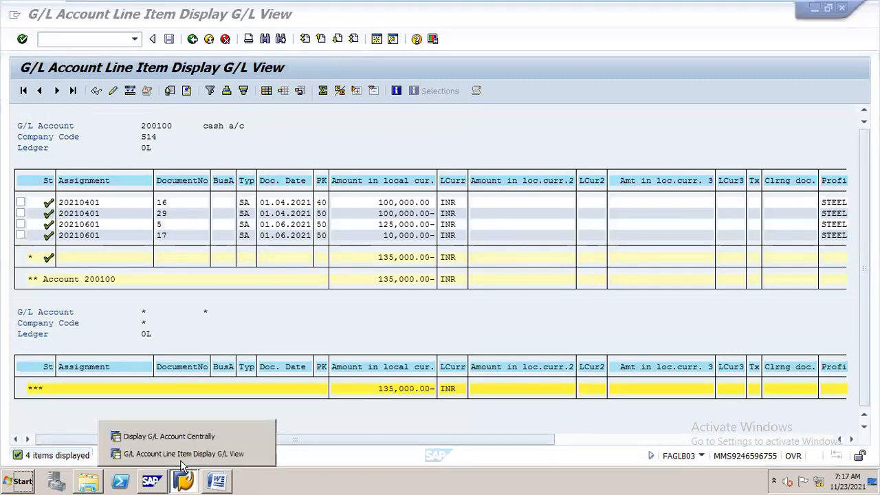
{"action": "left_click", "coordinate": [206, 433]}
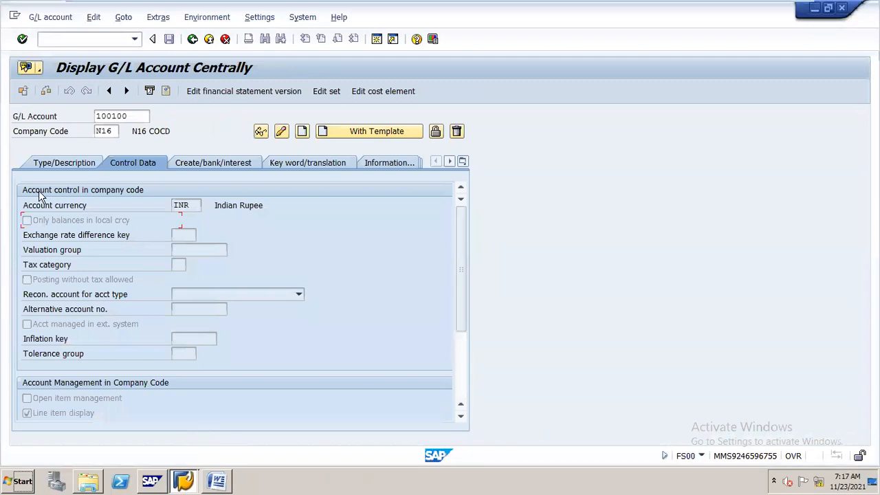
- Start creating G/L account 100000 in company code N16, using account 100100 of company code N16 as the template
{"action": "left_click", "coordinate": [76, 166]}
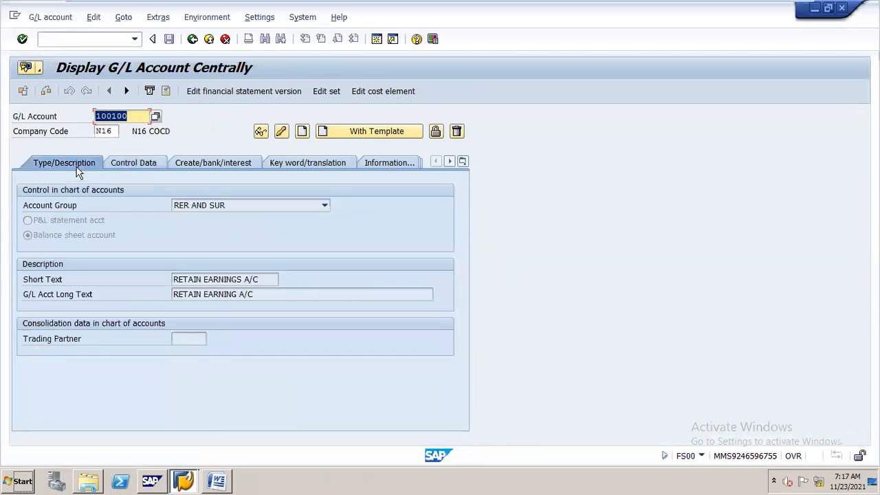
{"action": "type", "text": "100000"}
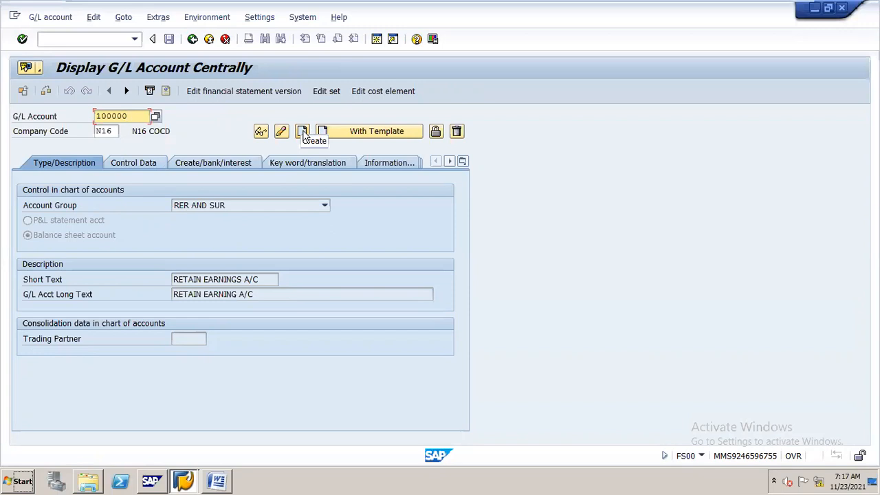
{"action": "left_click", "coordinate": [343, 132]}
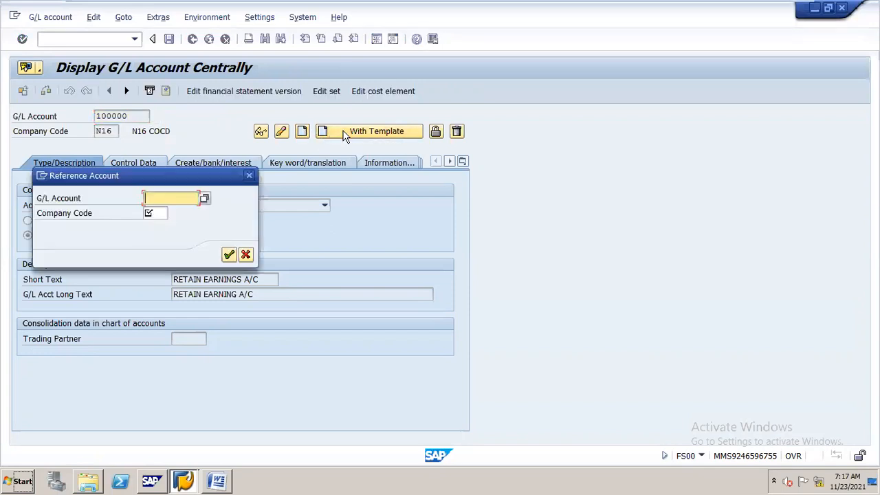
{"action": "type", "text": "100"}
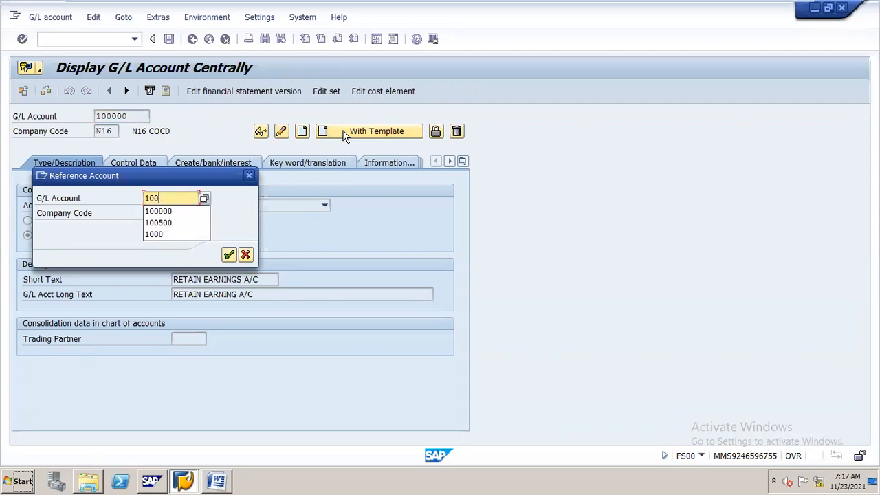
{"action": "type", "text": "100"}
{"action": "key", "text": "Tab"}
{"action": "type", "text": "N16"}
{"action": "key", "text": "Return"}
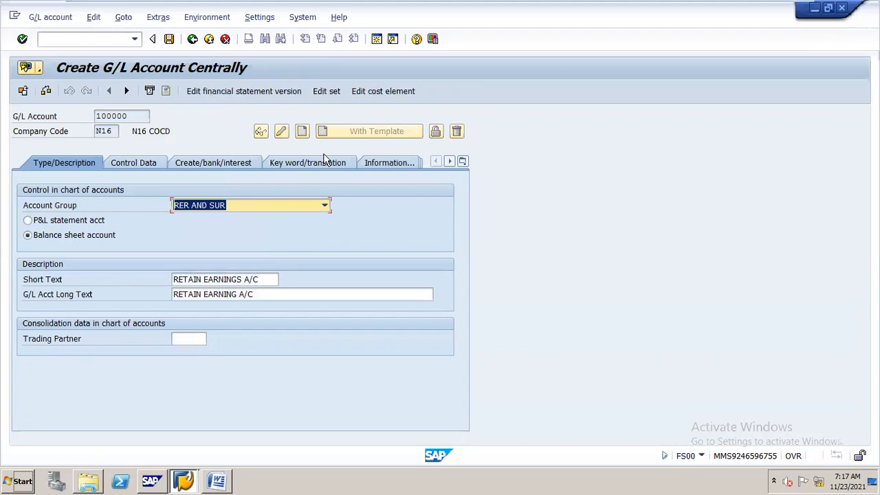
- Change the account group of account 100000 to SHARE CAPITAL
{"action": "key", "text": "F4"}
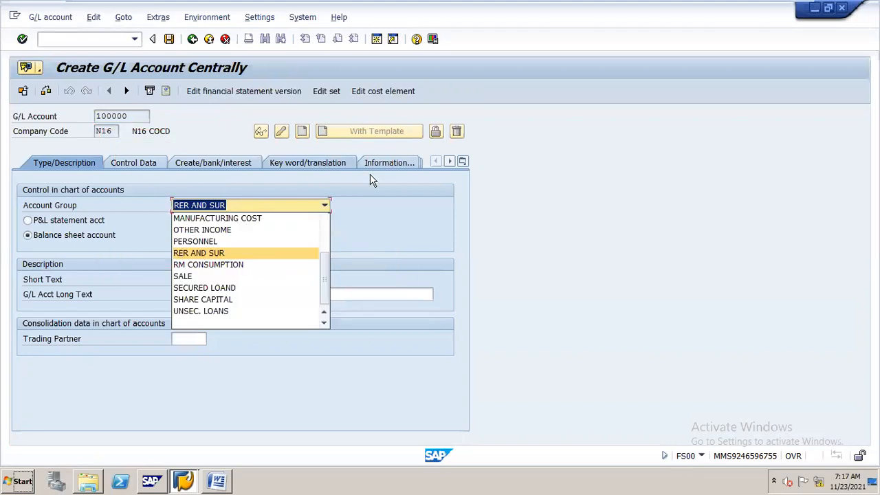
{"action": "left_click", "coordinate": [446, 205]}
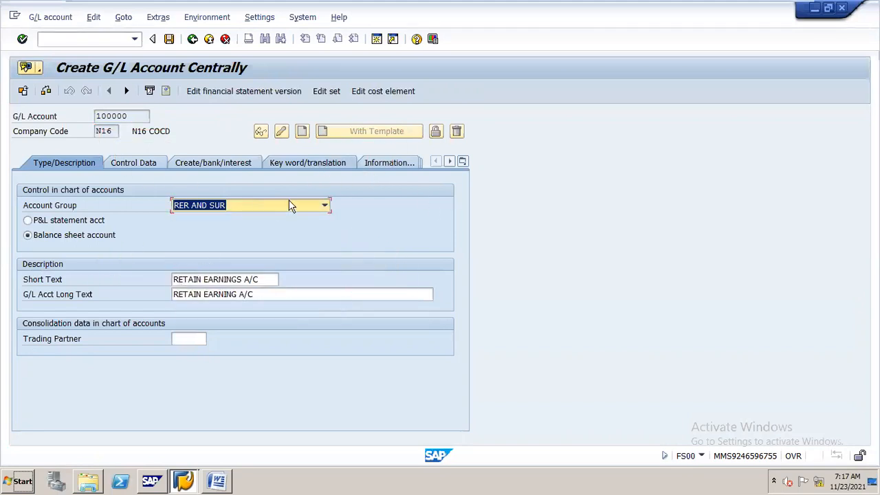
{"action": "left_click", "coordinate": [325, 207]}
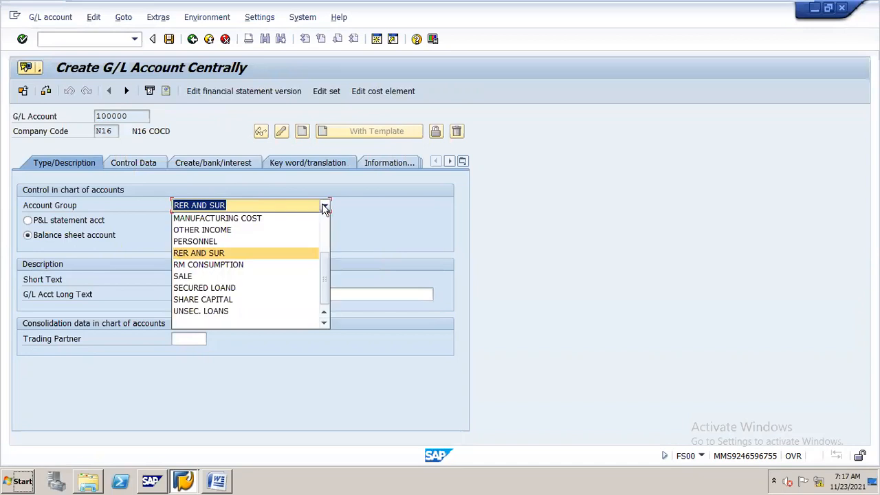
{"action": "left_click", "coordinate": [247, 300]}
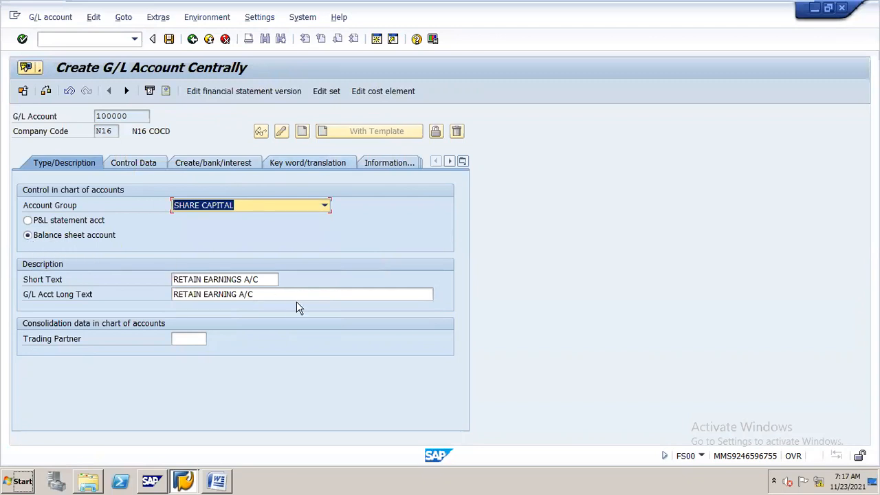
- Set account 100000's short text to EQITY SHARE CAPITAL and its long text to EQUITY SHARE CAPITAL
{"action": "left_click_drag", "start_coordinate": [274, 281], "coordinate": [67, 290]}
{"action": "type", "text": "E"}
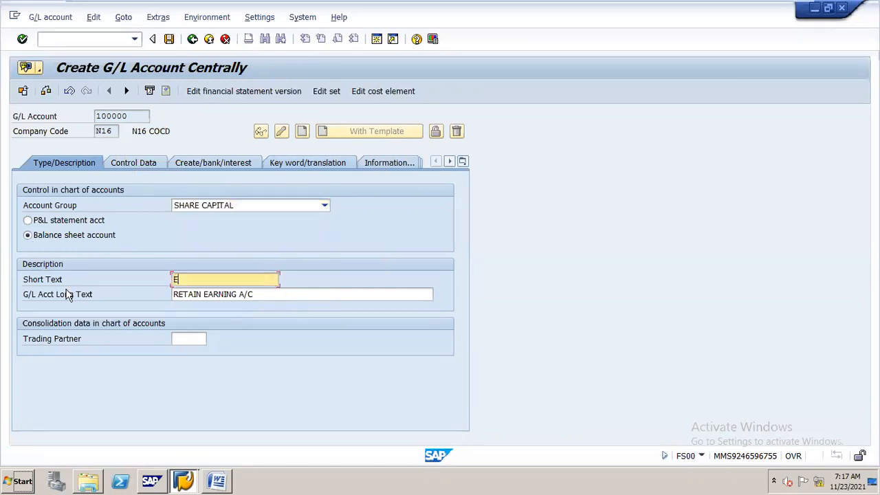
{"action": "type", "text": "QITY SHARE CAPITAL"}
{"action": "key", "text": "Tab"}
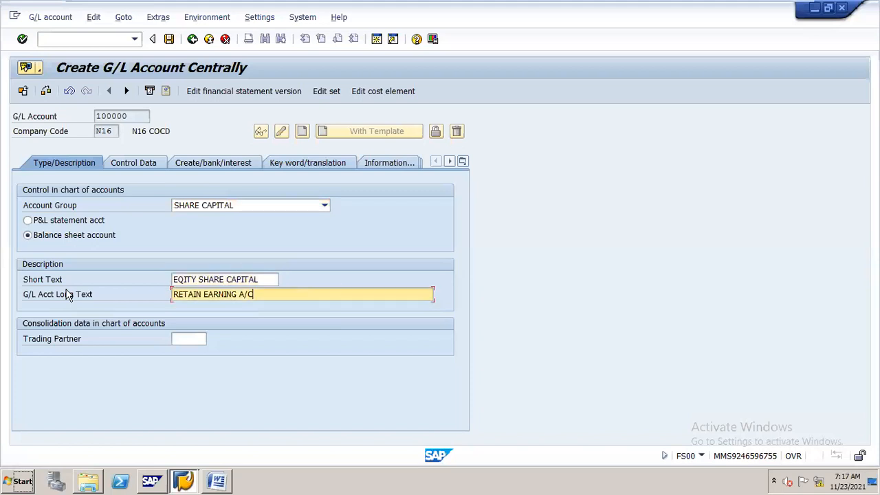
{"action": "key", "text": "BackSpace"}
{"action": "key", "text": "BackSpace"}
{"action": "key", "text": "BackSpace"}
{"action": "key", "text": "BackSpace"}
{"action": "key", "text": "BackSpace"}
{"action": "key", "text": "BackSpace"}
{"action": "key", "text": "BackSpace"}
{"action": "key", "text": "BackSpace"}
{"action": "key", "text": "BackSpace"}
{"action": "key", "text": "BackSpace"}
{"action": "key", "text": "BackSpace"}
{"action": "key", "text": "BackSpace"}
{"action": "key", "text": "BackSpace"}
{"action": "key", "text": "BackSpace"}
{"action": "key", "text": "BackSpace"}
{"action": "key", "text": "BackSpace"}
{"action": "key", "text": "BackSpace"}
{"action": "key", "text": "BackSpace"}
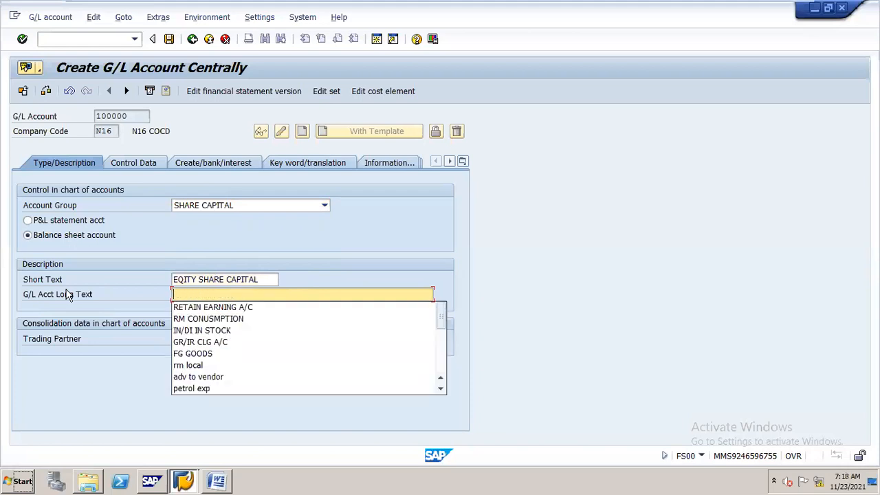
{"action": "type", "text": "EQUITY SHARE CAPITAL"}
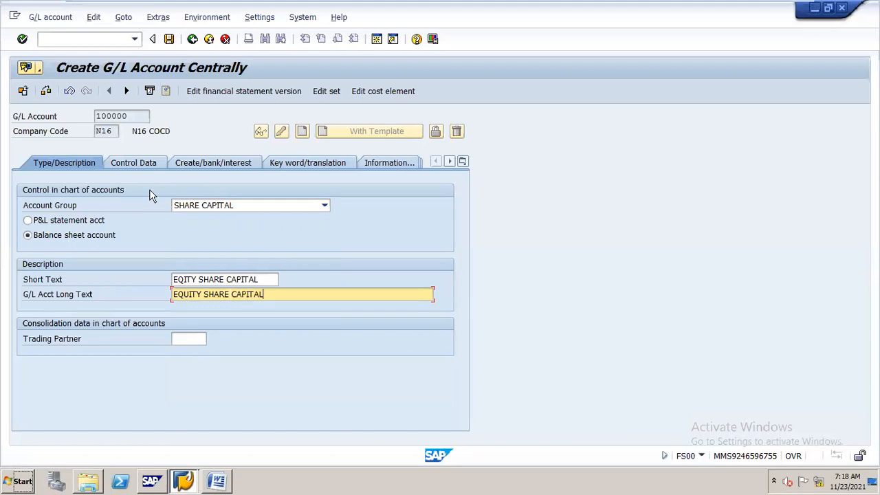
{"action": "key", "text": "Return"}
- Review the control data and document creation settings of account 100000 and save the account despite the warning
{"action": "left_click", "coordinate": [142, 166]}
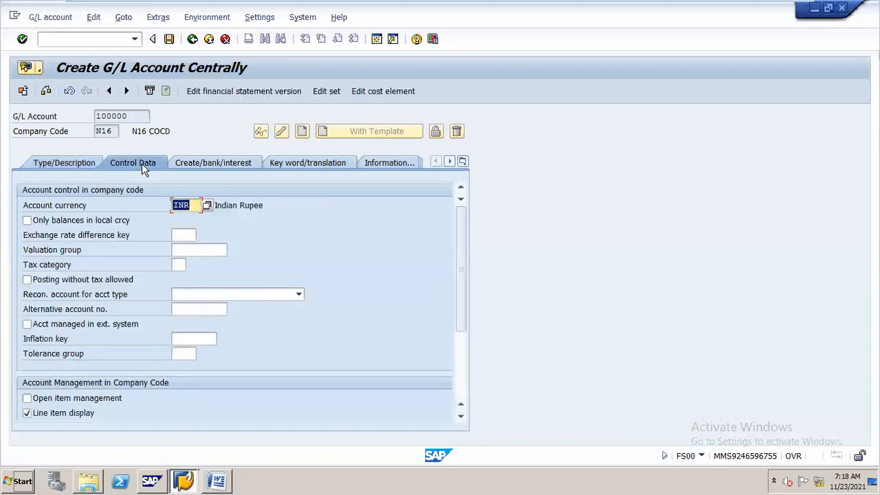
{"action": "mouse_move", "coordinate": [466, 283]}
{"action": "left_mouse_down"}
{"action": "mouse_move", "coordinate": [463, 334]}
{"action": "mouse_move", "coordinate": [466, 268]}
{"action": "left_mouse_up"}
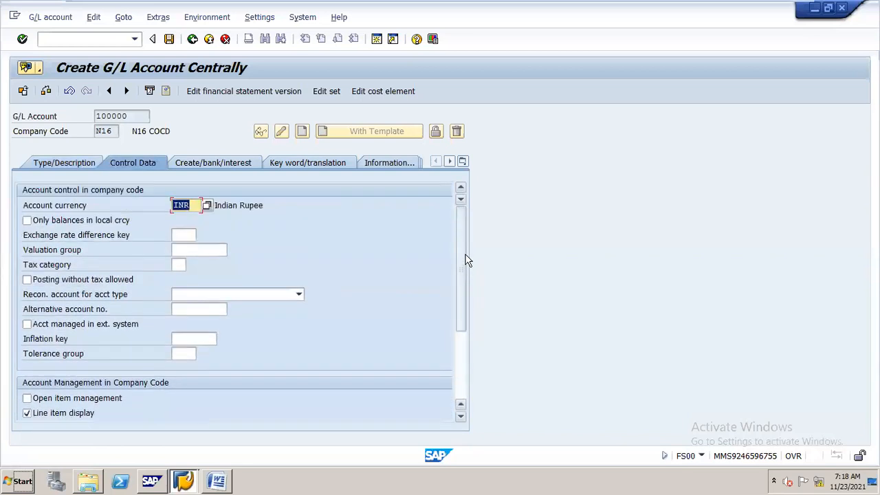
{"action": "left_click", "coordinate": [238, 167]}
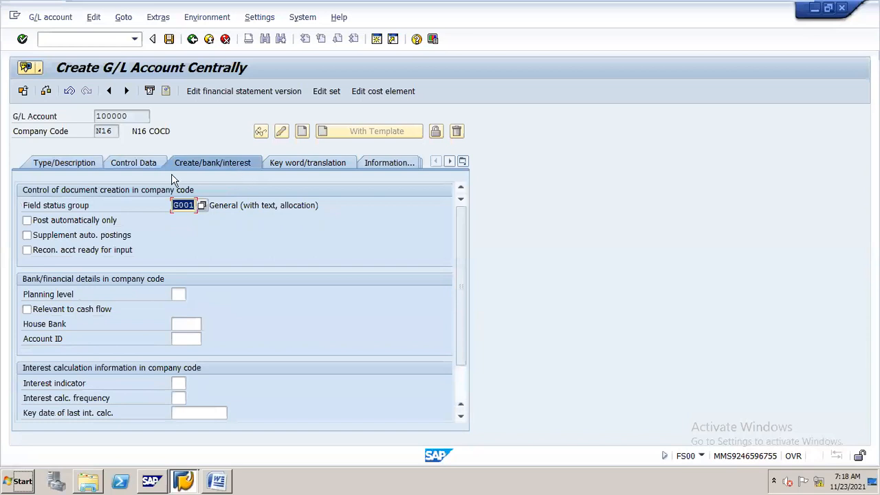
{"action": "left_click", "coordinate": [81, 162]}
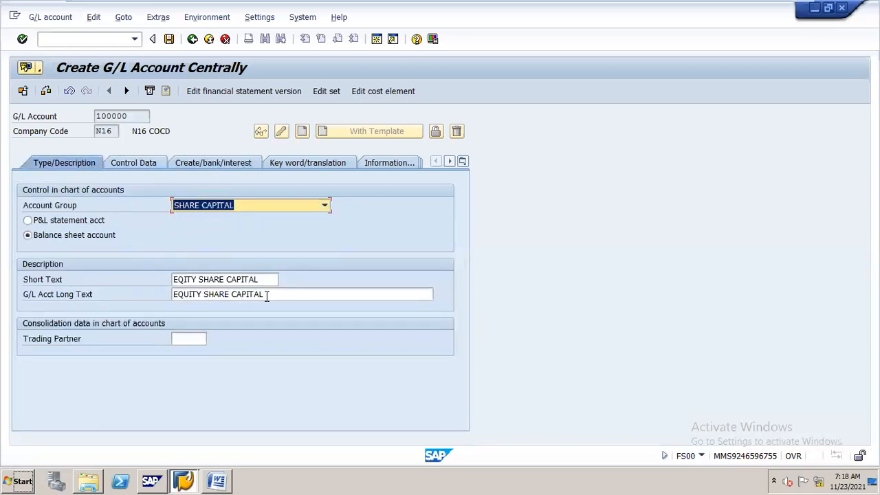
{"action": "left_click", "coordinate": [169, 40]}
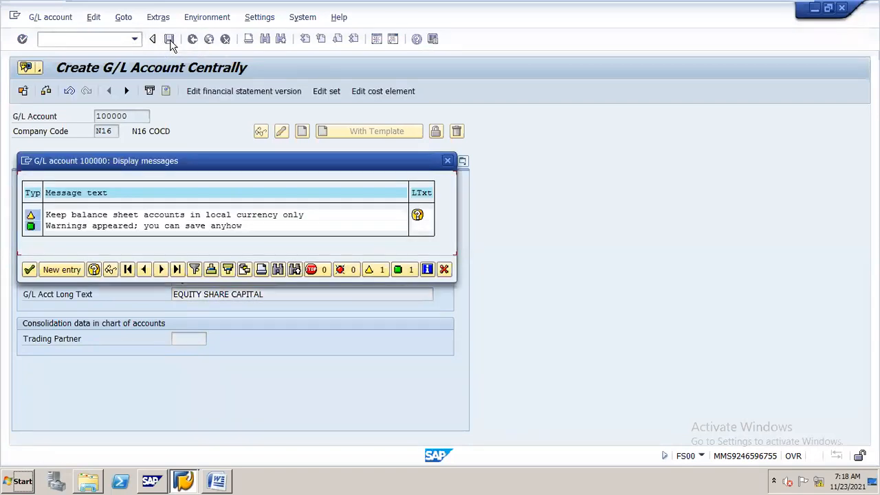
{"action": "key", "text": "Return"}
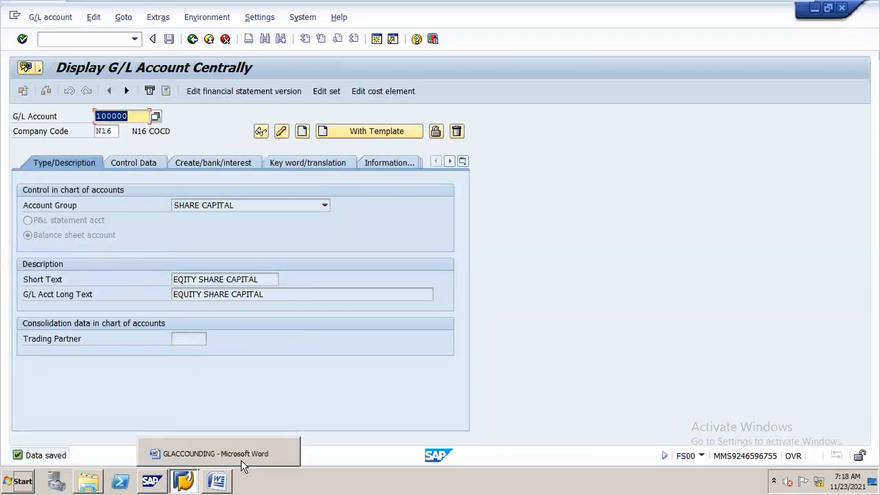
- Check the cash account's number range in the GLACCOUNDING document and start creating account 200100 in N16 using account 100100 as template
{"action": "left_click", "coordinate": [215, 462]}
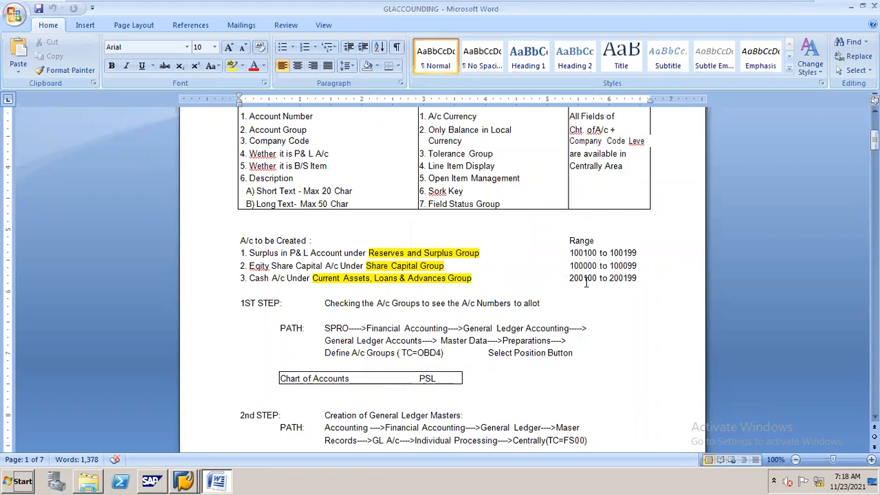
{"action": "left_click", "coordinate": [183, 481]}
{"action": "type", "text": "200100"}
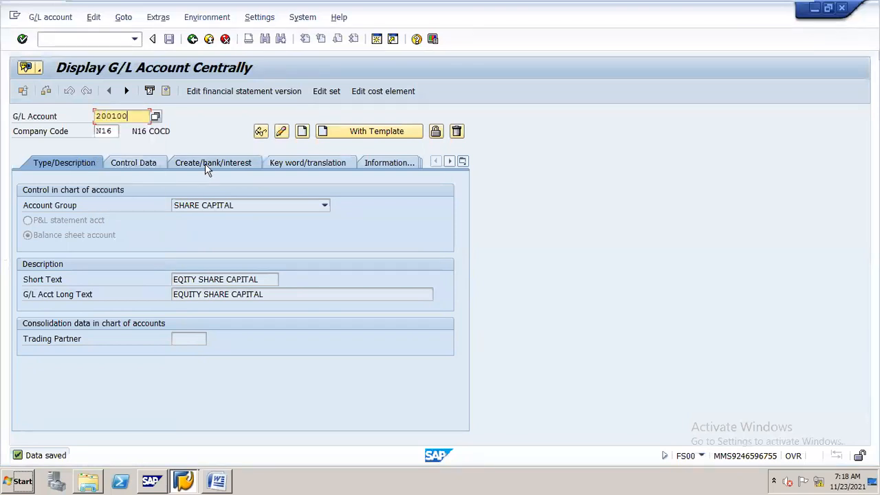
{"action": "left_click", "coordinate": [347, 137]}
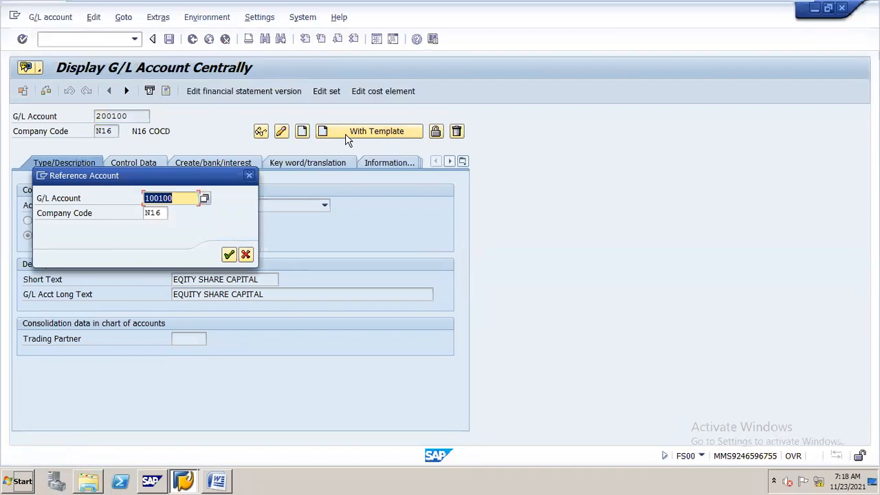
{"action": "key", "text": "Return"}
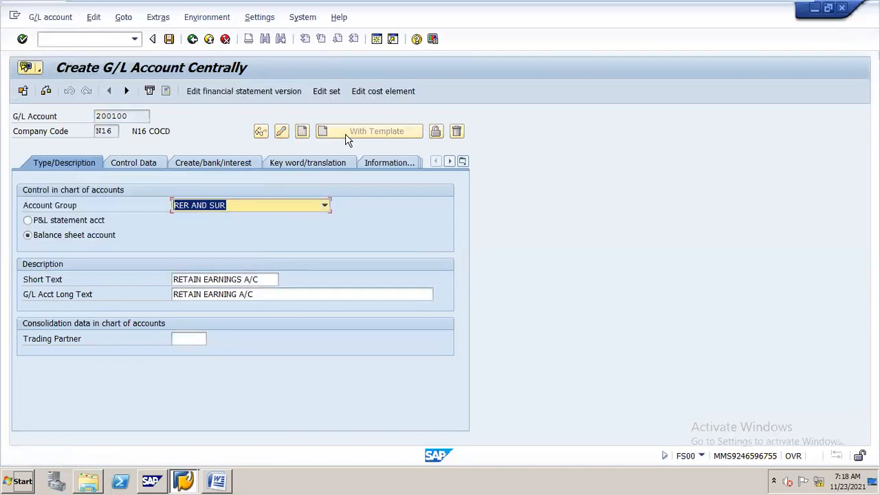
- Assign account 200100 to the account group CURRNT ASSET AND LOSN ADN ADV as a balance sheet account
{"action": "left_click", "coordinate": [324, 206]}
{"action": "scroll", "coordinate": [293, 220], "scroll_direction": "up", "scroll_amount": 2}
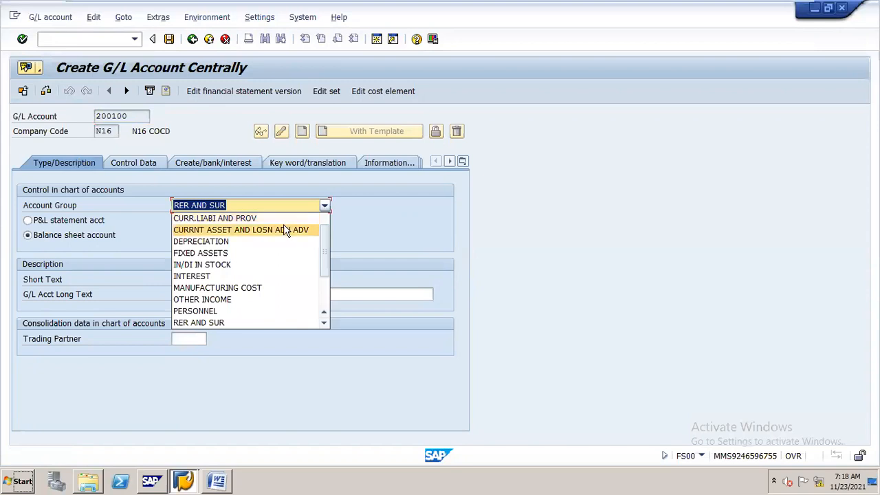
{"action": "left_click", "coordinate": [284, 231]}
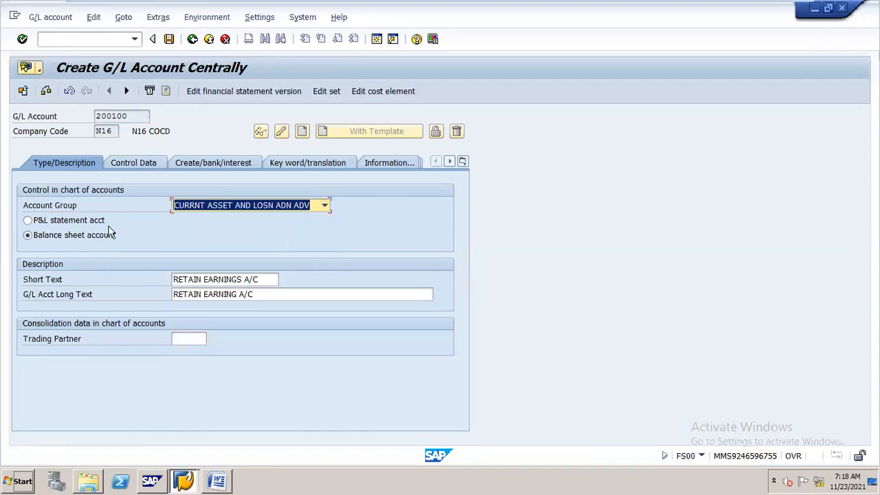
{"action": "left_click", "coordinate": [27, 235]}
- Replace both the short text and the long text of account 200100 with CASH A/C
{"action": "left_click_drag", "start_coordinate": [264, 277], "coordinate": [7, 314]}
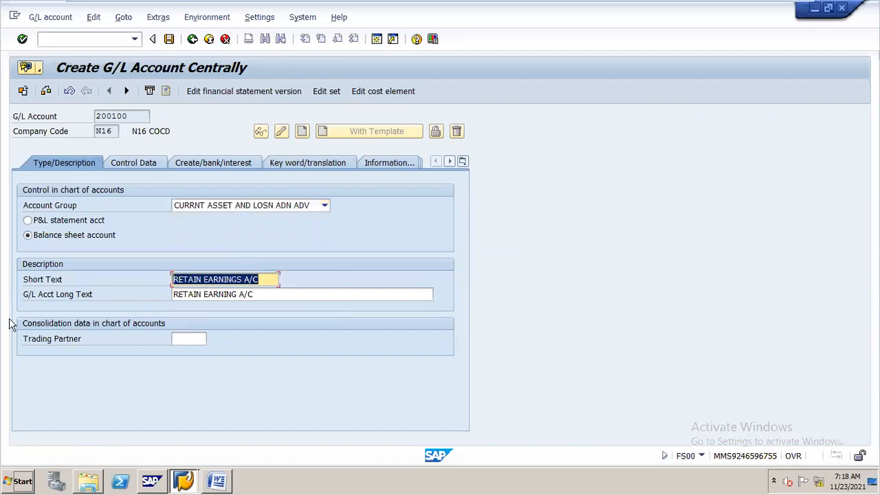
{"action": "type", "text": "CASH A/C"}
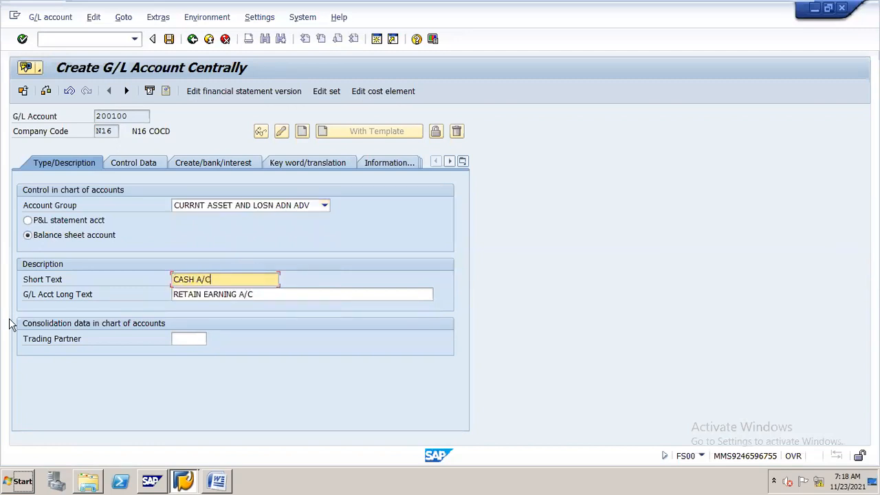
{"action": "left_click_drag", "start_coordinate": [258, 294], "coordinate": [7, 359]}
{"action": "type", "text": "CASH A"}
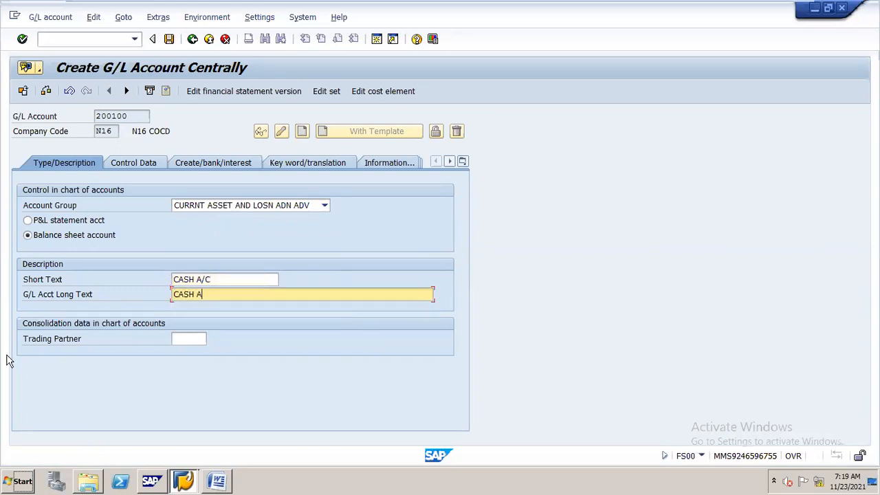
{"action": "type", "text": "/C"}
- Review the control data of account 200100, mark the account as relevant to cash flow, and save it despite the warning
{"action": "left_click", "coordinate": [150, 168]}
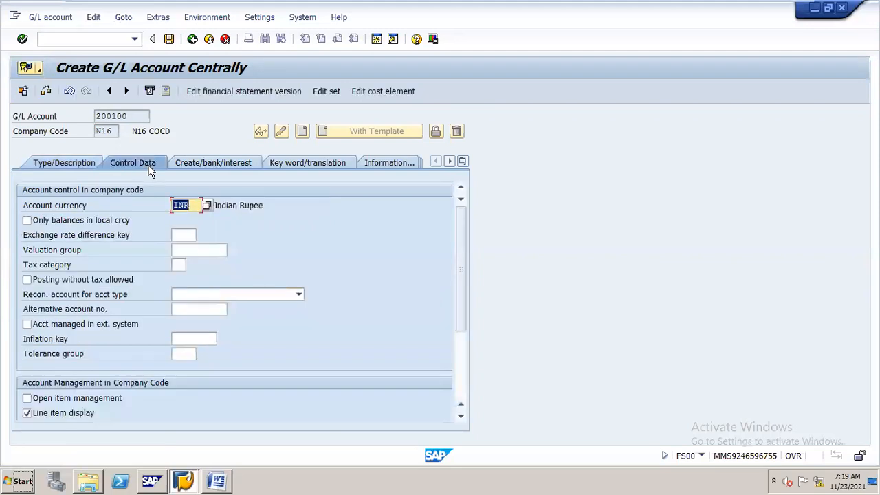
{"action": "left_click", "coordinate": [193, 159]}
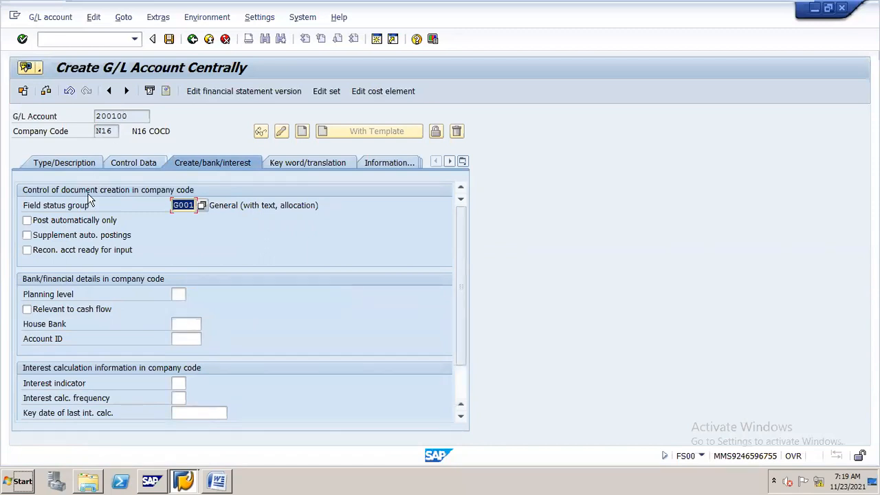
{"action": "left_click", "coordinate": [28, 310]}
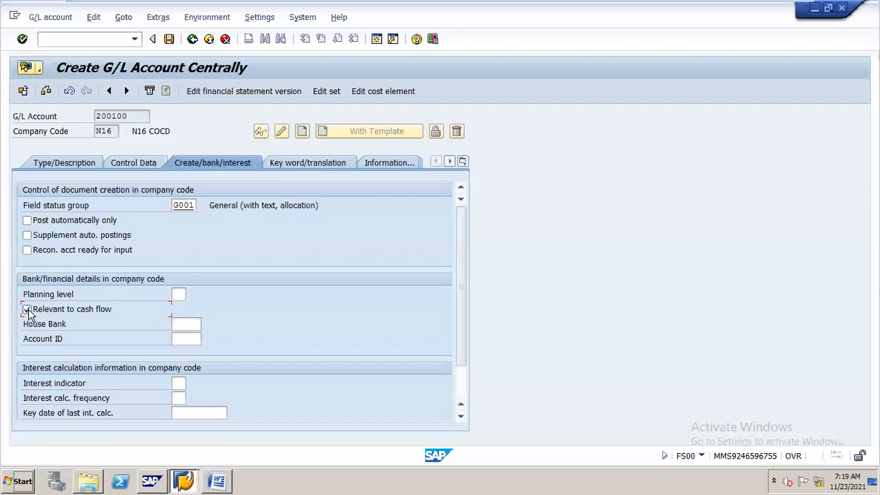
{"action": "left_click", "coordinate": [28, 310]}
{"action": "left_click", "coordinate": [28, 313]}
{"action": "left_click", "coordinate": [169, 42]}
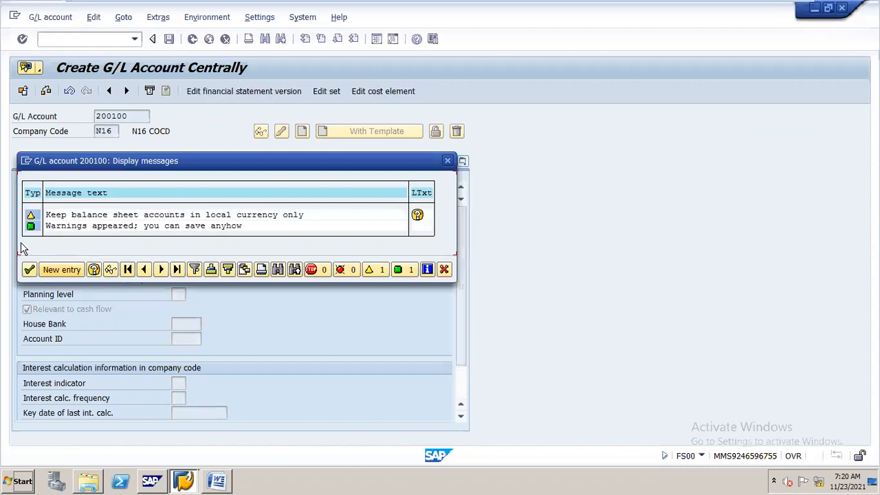
{"action": "left_click", "coordinate": [29, 269]}
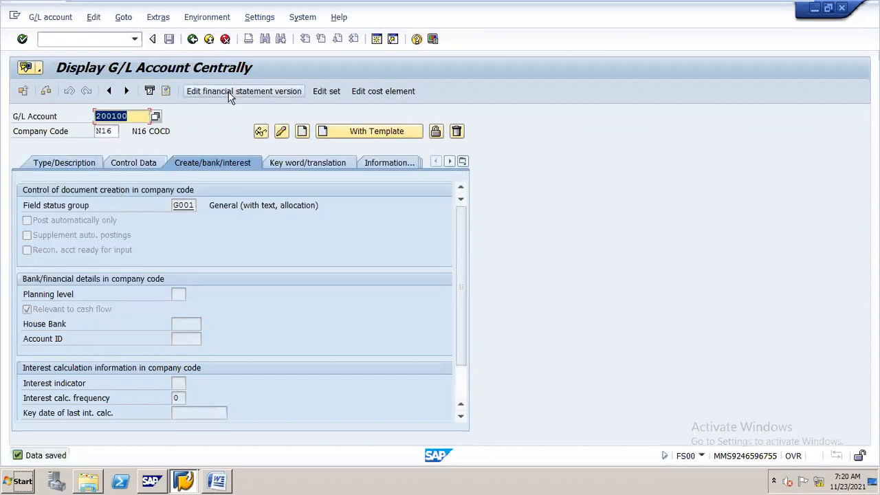
- Open account 200100 for changes and set its field status group to G005
{"action": "left_click", "coordinate": [282, 132]}
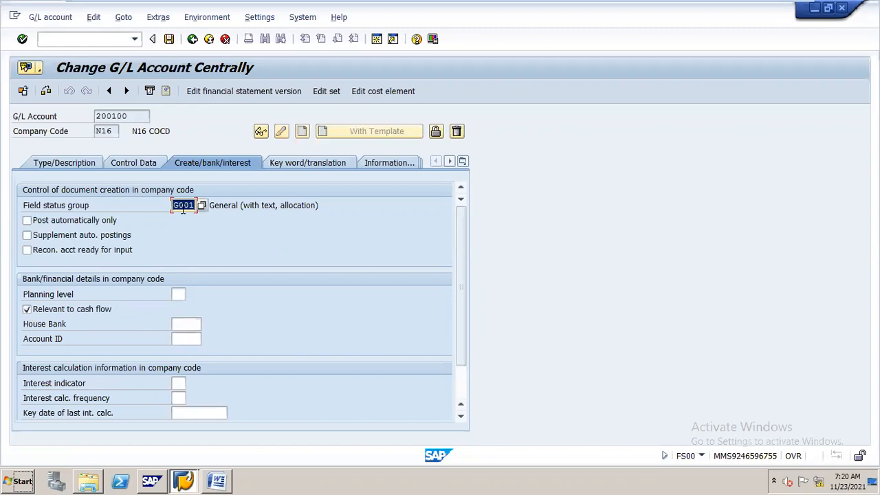
{"action": "type", "text": "G00"}
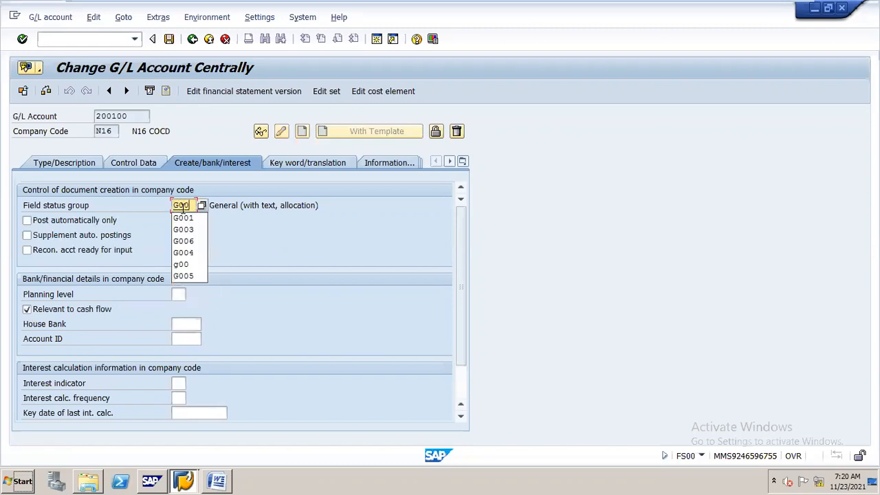
{"action": "type", "text": "5"}
{"action": "key", "text": "Return"}
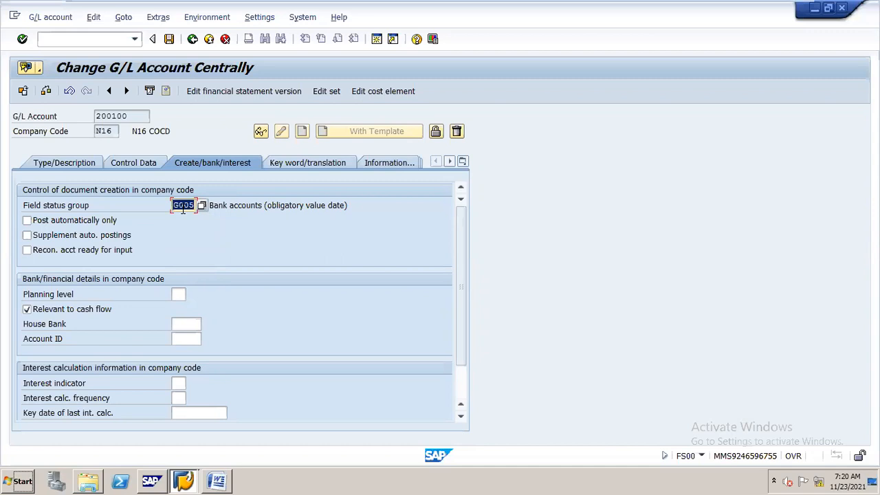
{"action": "mouse_move", "coordinate": [684, 6]}
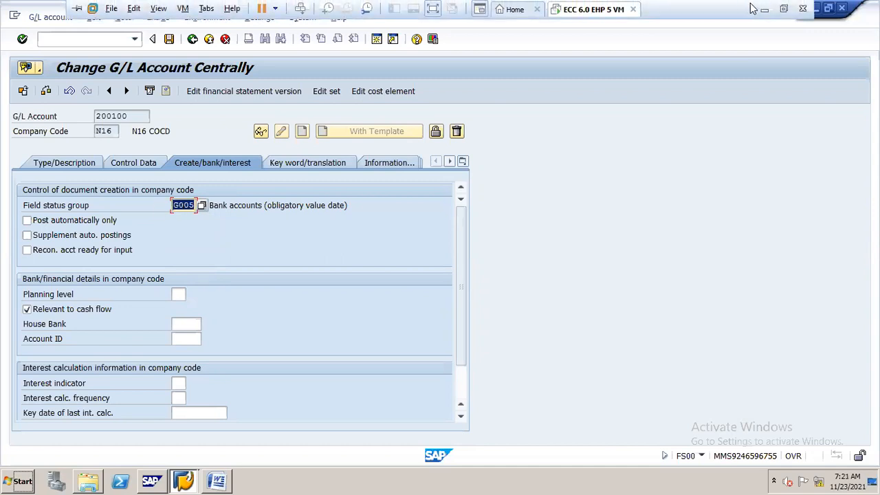
{"action": "left_click", "coordinate": [769, 12]}
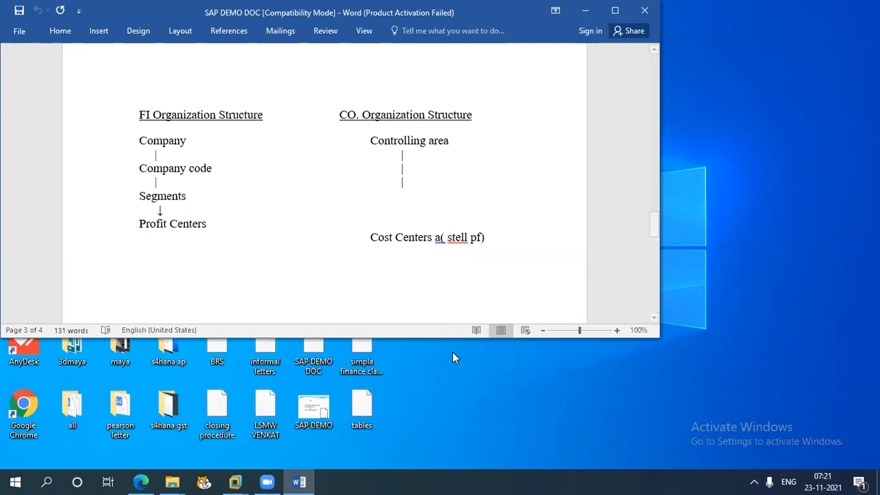
{"action": "left_click", "coordinate": [235, 482]}
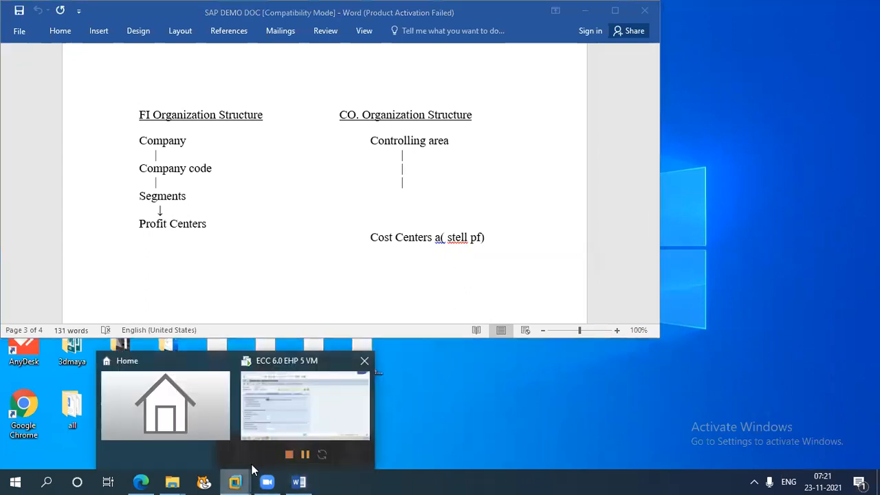
{"action": "left_click", "coordinate": [308, 416]}
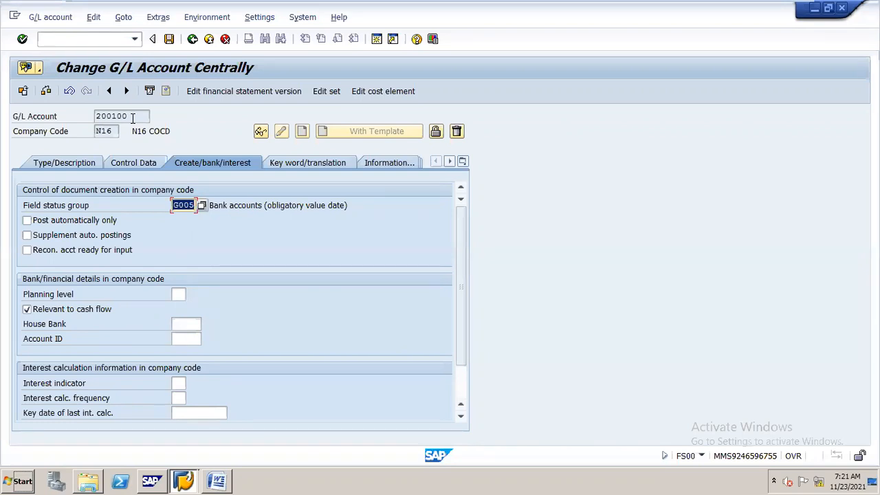
- Save the changed field status group of account 200100 despite the local currency warning
{"action": "left_click", "coordinate": [169, 39]}
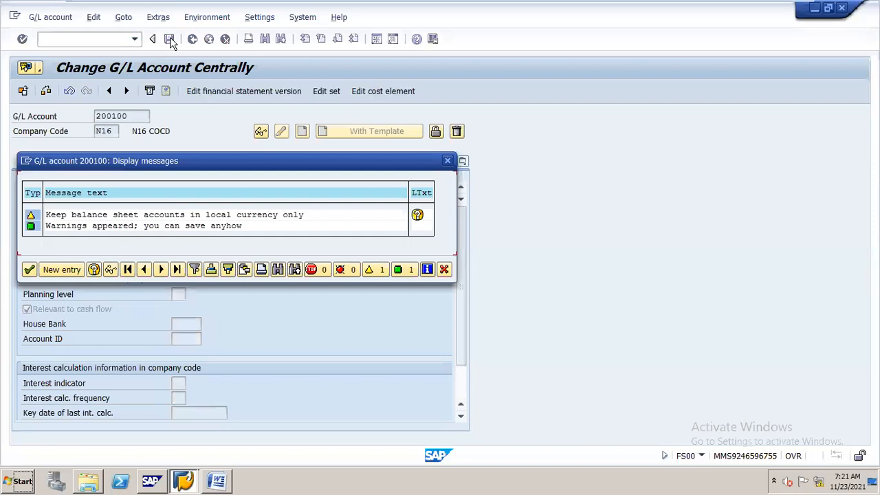
{"action": "key", "text": "Return"}
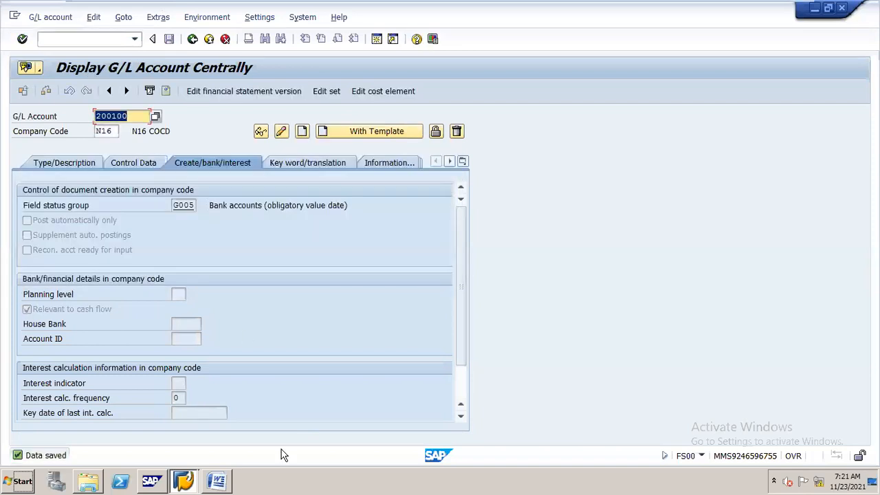
- Consult the Word notes on creating general ledger masters, and return to the SAP account display
{"action": "left_click", "coordinate": [224, 473]}
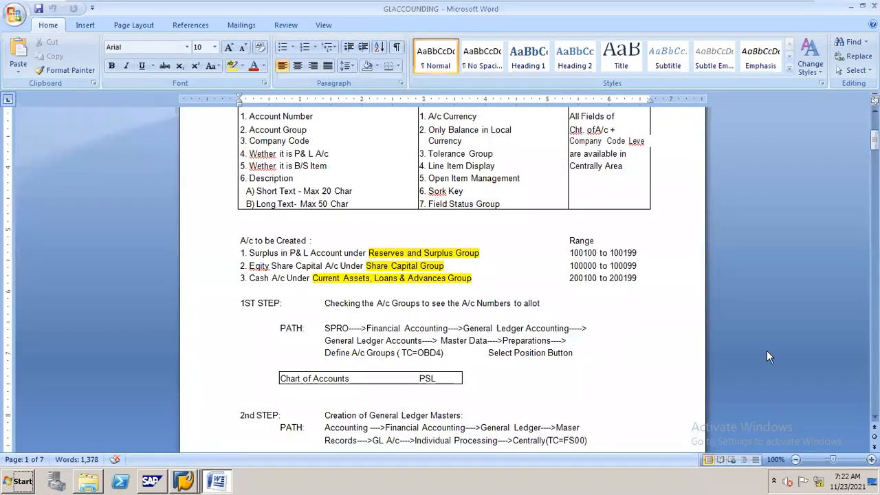
{"action": "left_click_drag", "start_coordinate": [874, 140], "coordinate": [875, 158]}
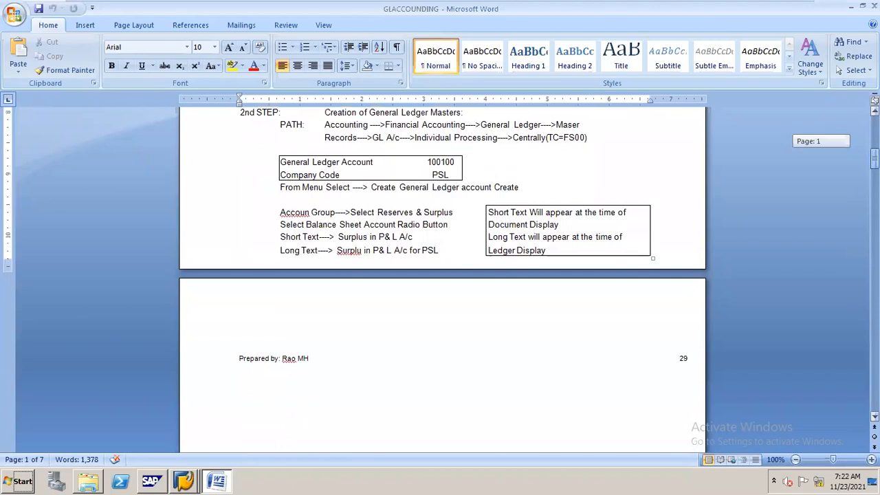
{"action": "left_click", "coordinate": [851, 6]}
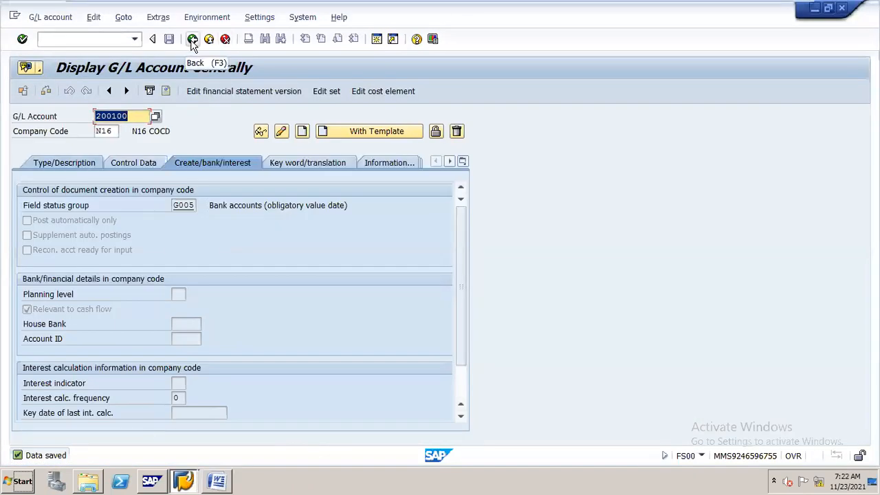
- Open transaction KE51 and start creating profit center STEEL in controlling area N16
{"action": "left_click", "coordinate": [99, 41]}
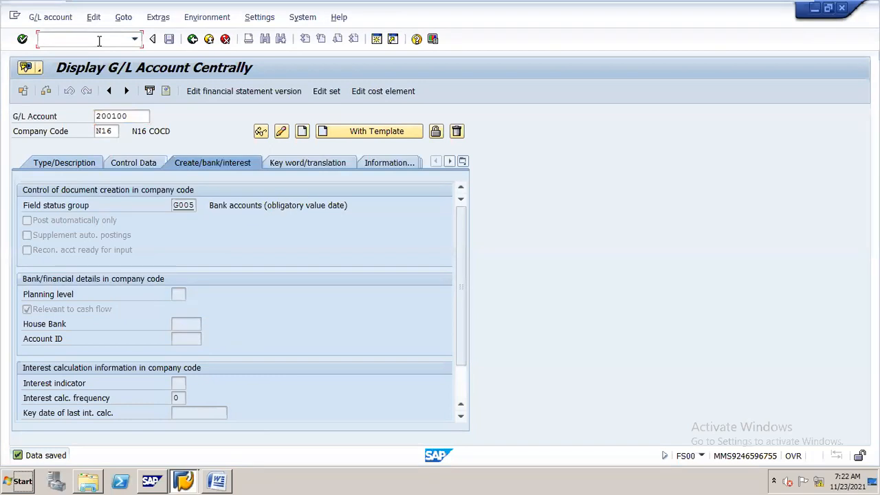
{"action": "type", "text": "/NKE51"}
{"action": "key", "text": "Return"}
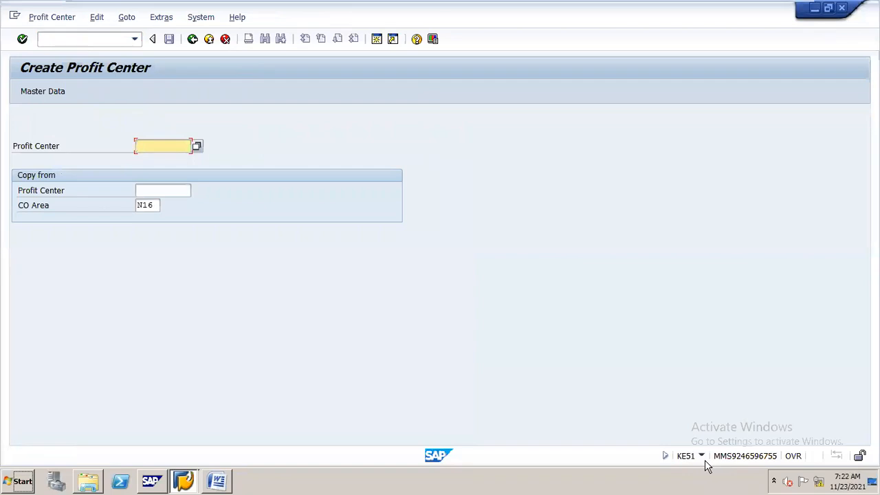
{"action": "type", "text": "STE"}
{"action": "key", "text": "Down"}
{"action": "key", "text": "Return"}
{"action": "key", "text": "Return"}
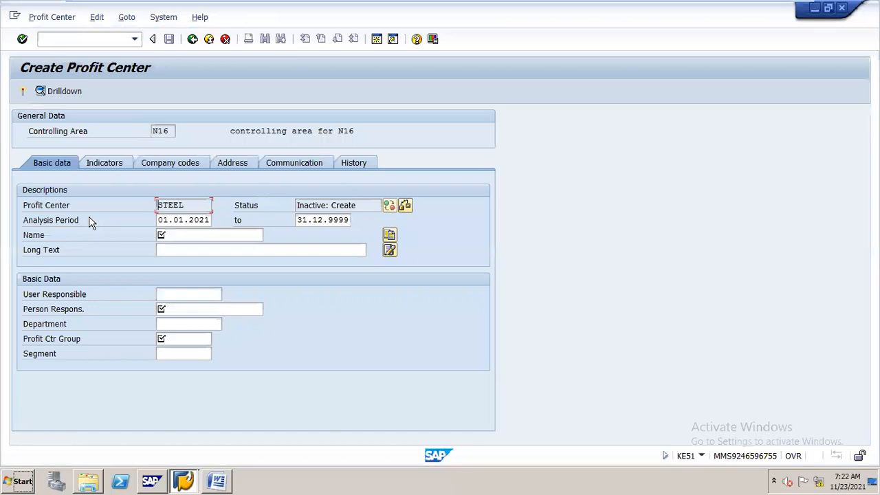
- Set the start of profit center STEEL's analysis period to 01.04.2021
{"action": "left_click", "coordinate": [159, 220]}
{"action": "key", "text": "Tab"}
{"action": "type", "text": "01.202"}
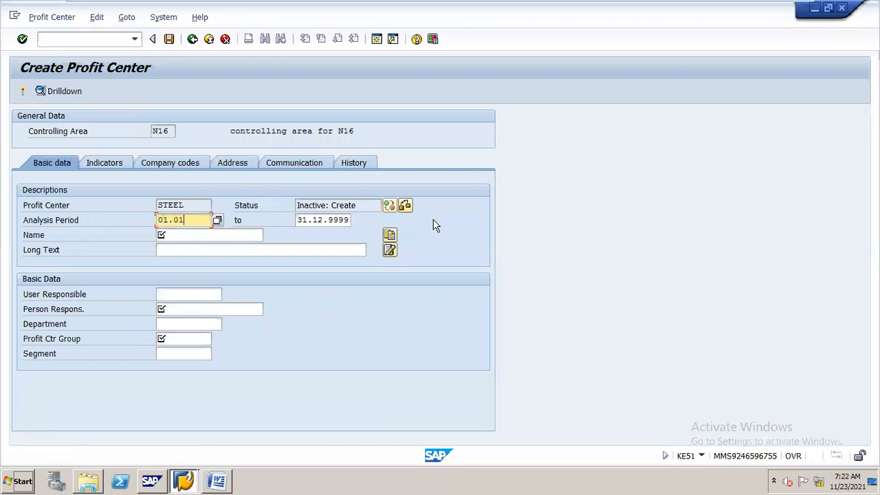
{"action": "key", "text": "BackSpace"}
{"action": "key", "text": "BackSpace"}
{"action": "key", "text": "BackSpace"}
{"action": "key", "text": "BackSpace"}
{"action": "key", "text": "BackSpace"}
{"action": "key", "text": "Down"}
{"action": "key", "text": "Return"}
- Name the profit center STEEL PF and give it the long text steel profit center
{"action": "left_click", "coordinate": [231, 234]}
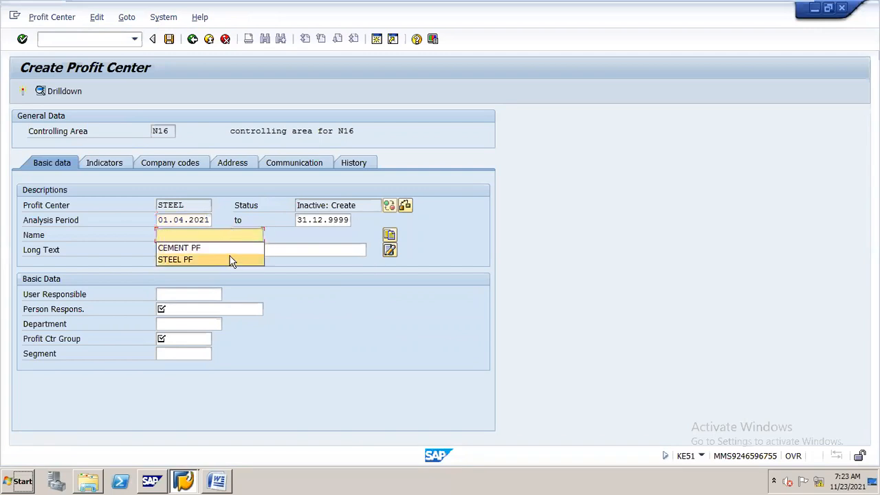
{"action": "left_click", "coordinate": [232, 258]}
{"action": "left_click", "coordinate": [237, 249]}
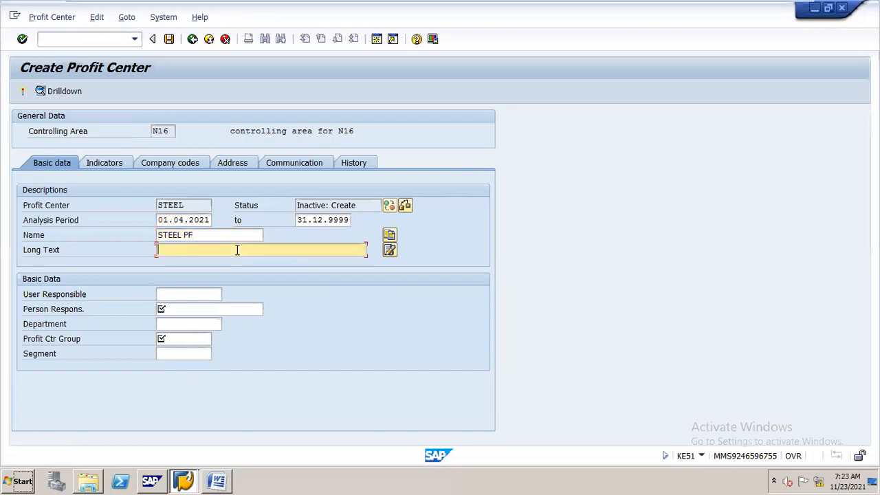
{"action": "left_click", "coordinate": [237, 275]}
- Enter A as the person responsible for profit center STEEL and assign profit center group N16PFGP
{"action": "left_click", "coordinate": [218, 297]}
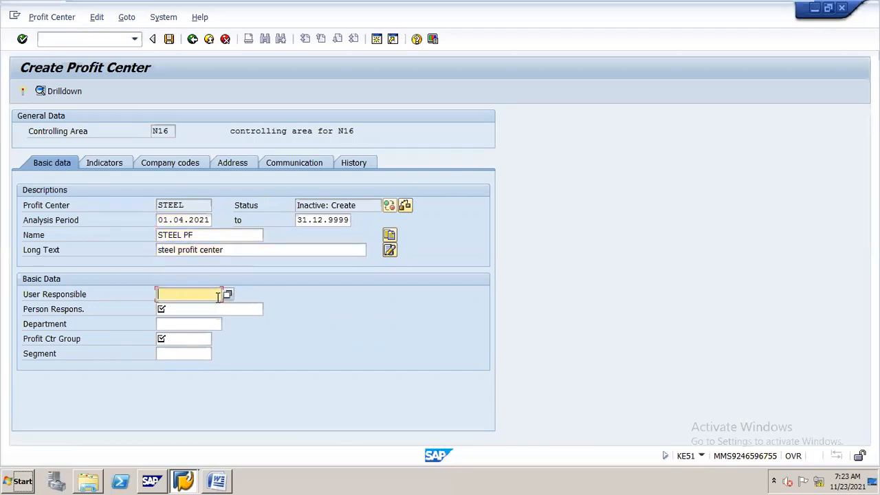
{"action": "left_click", "coordinate": [217, 309]}
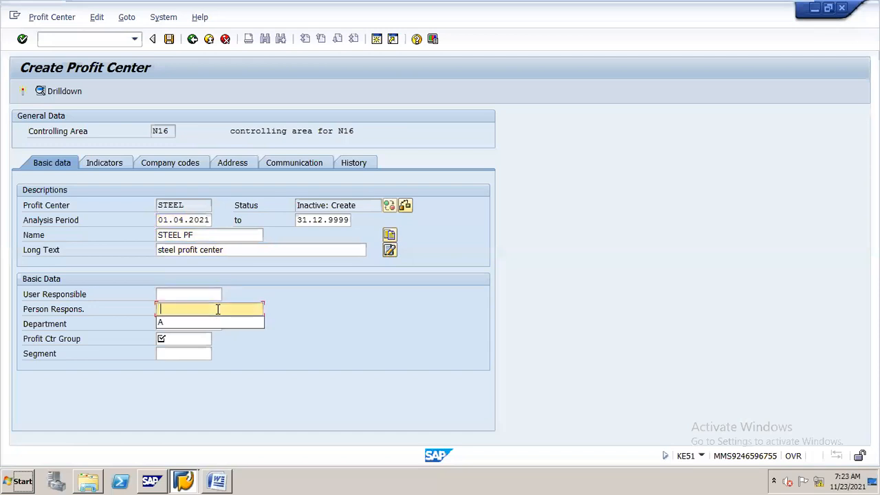
{"action": "left_click", "coordinate": [216, 323]}
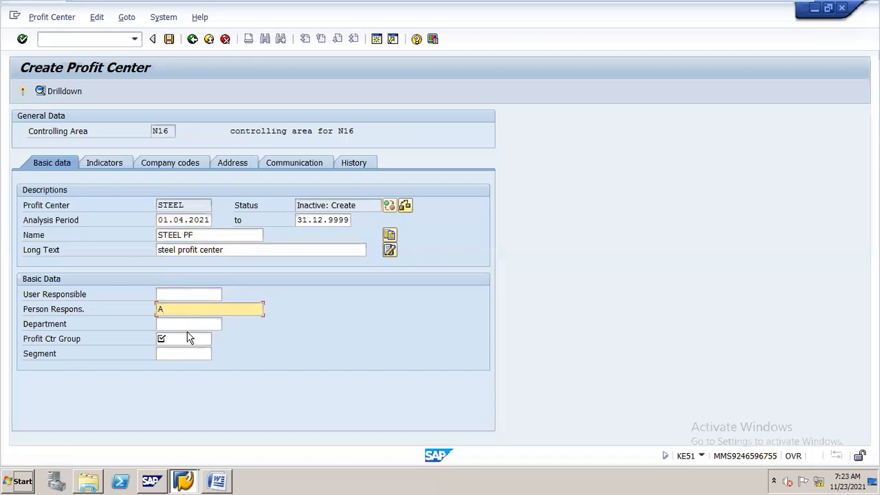
{"action": "left_click", "coordinate": [189, 342]}
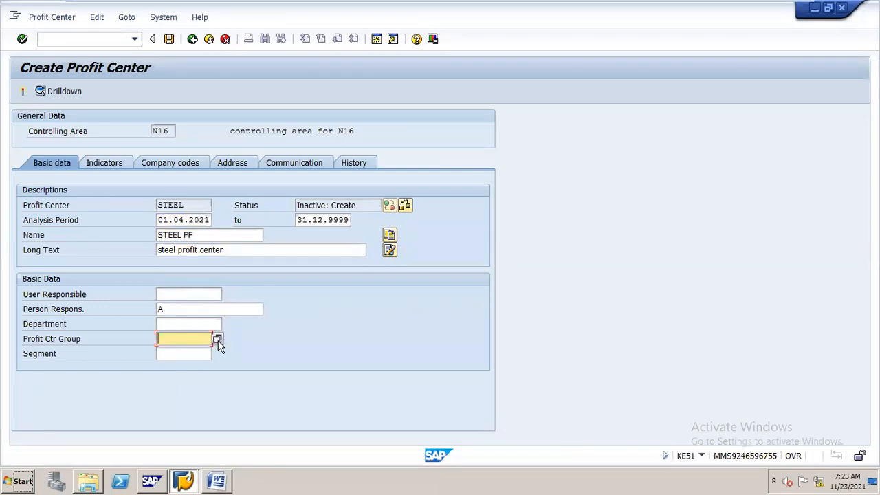
{"action": "left_click", "coordinate": [217, 339]}
{"action": "left_click", "coordinate": [177, 353]}
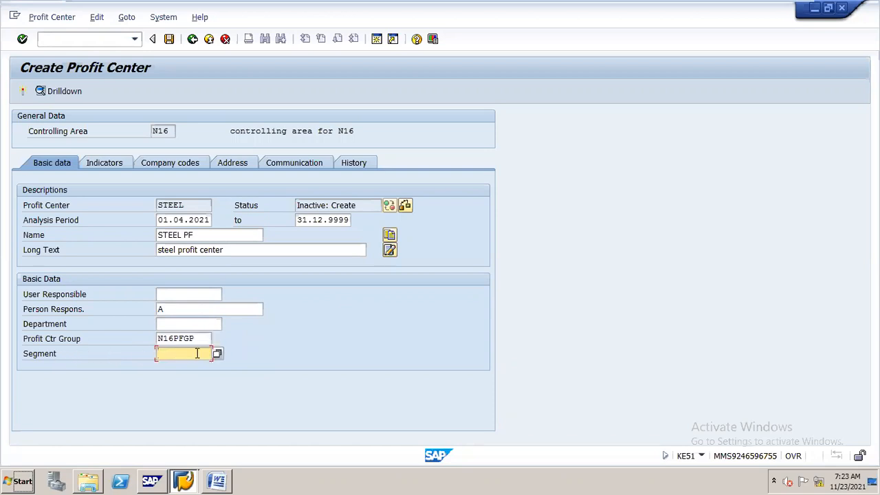
- Search the segment list for N16HYD and assign that segment to profit center STEEL
{"action": "left_click", "coordinate": [218, 354]}
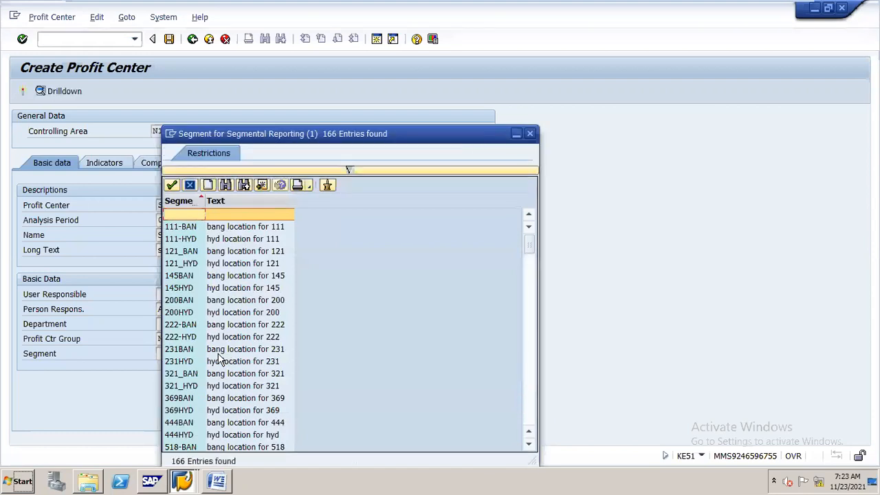
{"action": "left_click", "coordinate": [223, 188]}
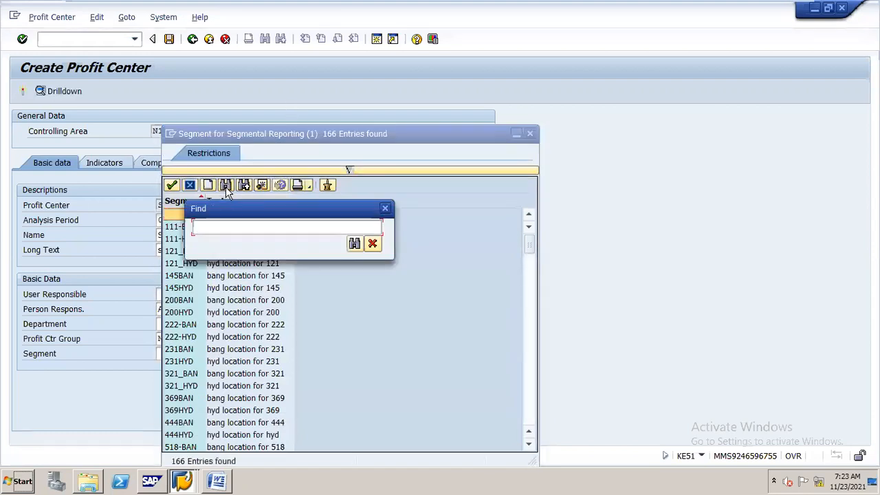
{"action": "type", "text": "N"}
{"action": "key", "text": "Home"}
{"action": "type", "text": "16"}
{"action": "key", "text": "BackSpace"}
{"action": "left_click_drag", "start_coordinate": [214, 230], "coordinate": [161, 235]}
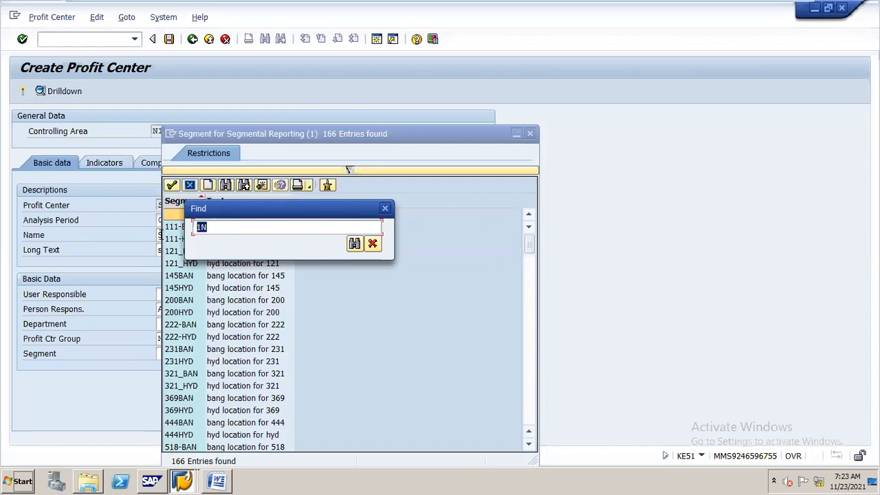
{"action": "type", "text": "N16HYD"}
{"action": "key", "text": "Return"}
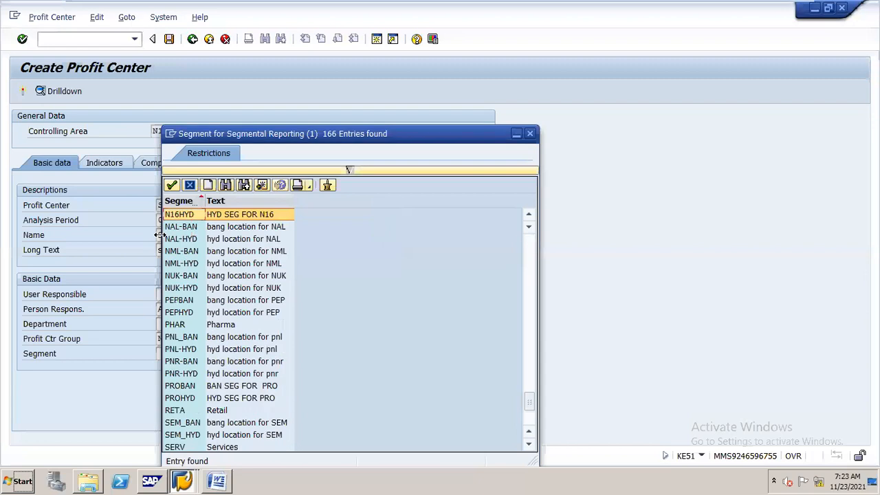
{"action": "double_click", "coordinate": [191, 215]}
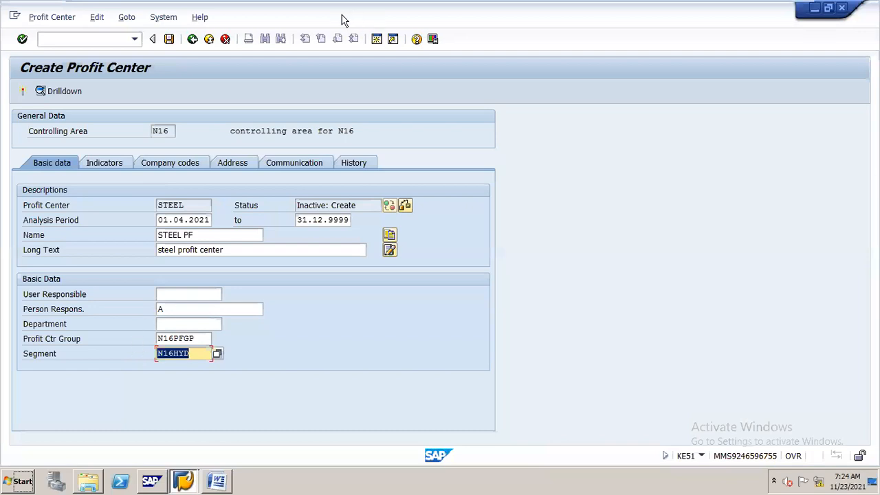
- Activate profit center STEEL and restore the SAP window to full size
{"action": "left_click_drag", "start_coordinate": [342, 19], "coordinate": [471, 47]}
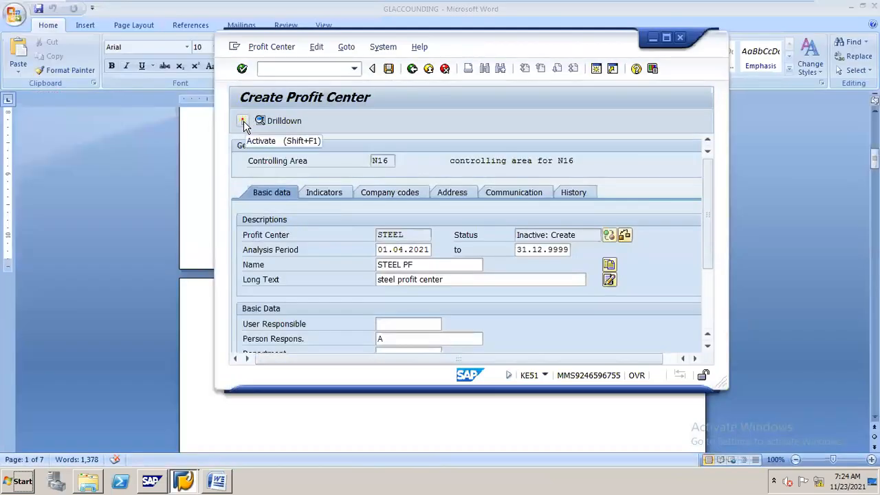
{"action": "left_click", "coordinate": [243, 122]}
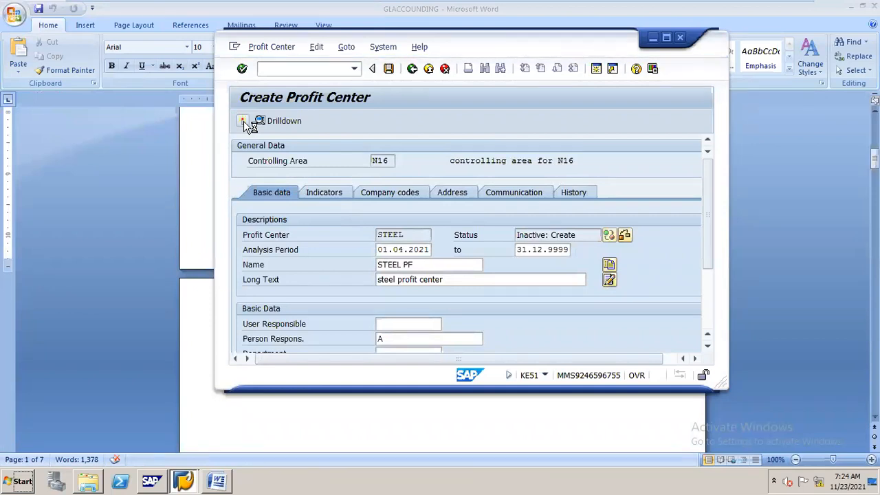
{"action": "left_click", "coordinate": [666, 37]}
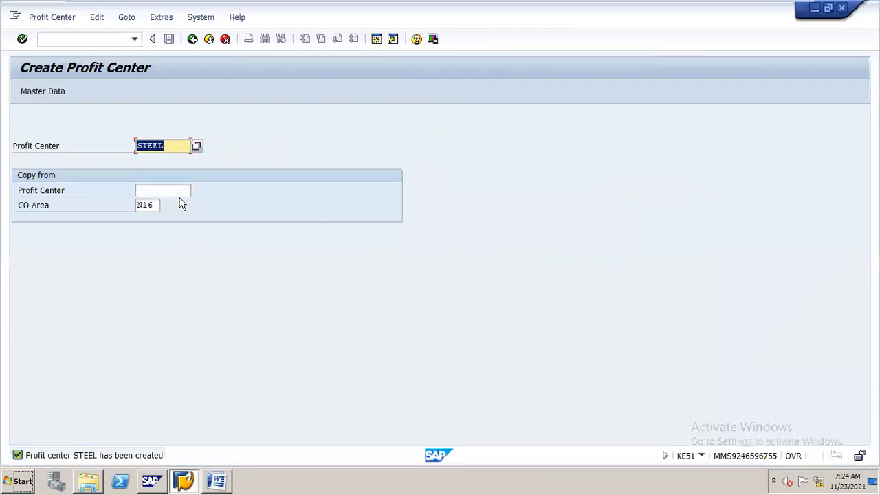
- Start creating profit center CEMENT with the name CEMENT PF and the long text cement pf
{"action": "type", "text": "CEMENT"}
{"action": "key", "text": "Return"}
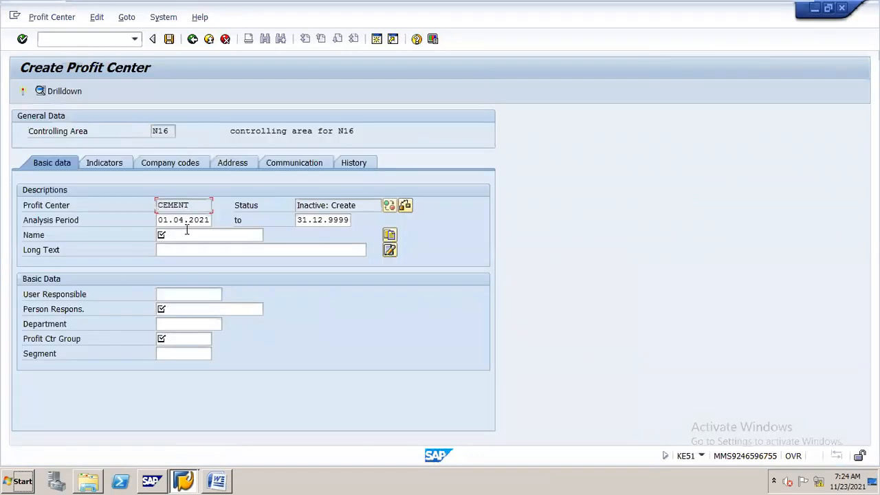
{"action": "left_click", "coordinate": [186, 234]}
{"action": "key", "text": "Down"}
{"action": "key", "text": "Down"}
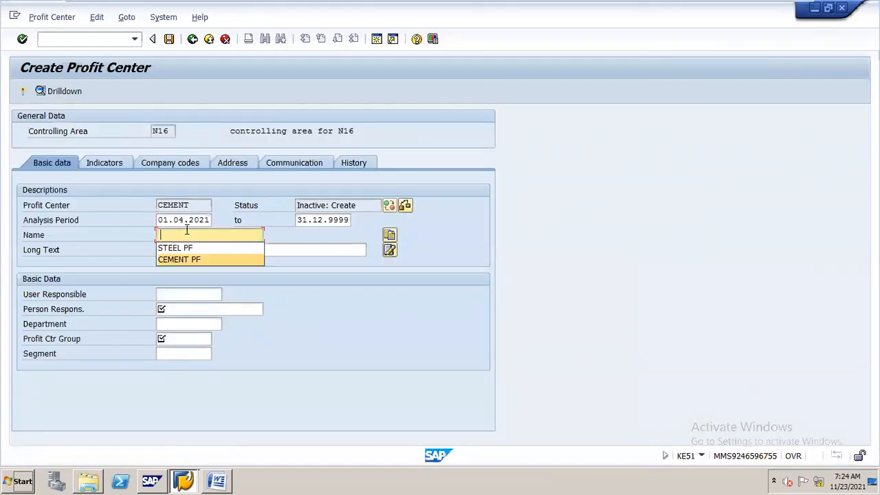
{"action": "key", "text": "Return"}
{"action": "key", "text": "Tab"}
{"action": "key", "text": "Down"}
{"action": "key", "text": "Down"}
{"action": "key", "text": "Return"}
- Enter A as the person responsible for profit center CEMENT and assign profit center group N16PFGP
{"action": "key", "text": "Tab"}
{"action": "key", "text": "Tab"}
{"action": "key", "text": "Down"}
{"action": "key", "text": "Return"}
{"action": "key", "text": "Tab"}
{"action": "key", "text": "Tab"}
{"action": "key", "text": "Down"}
{"action": "key", "text": "Down"}
{"action": "key", "text": "Return"}
- Assign segment N16HYD to profit center CEMENT
{"action": "key", "text": "Tab"}
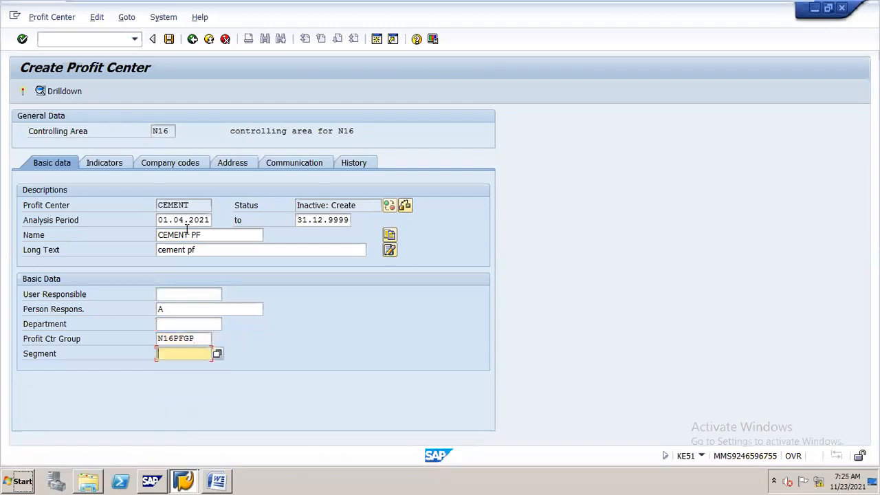
{"action": "key", "text": "Down"}
{"action": "key", "text": "Down"}
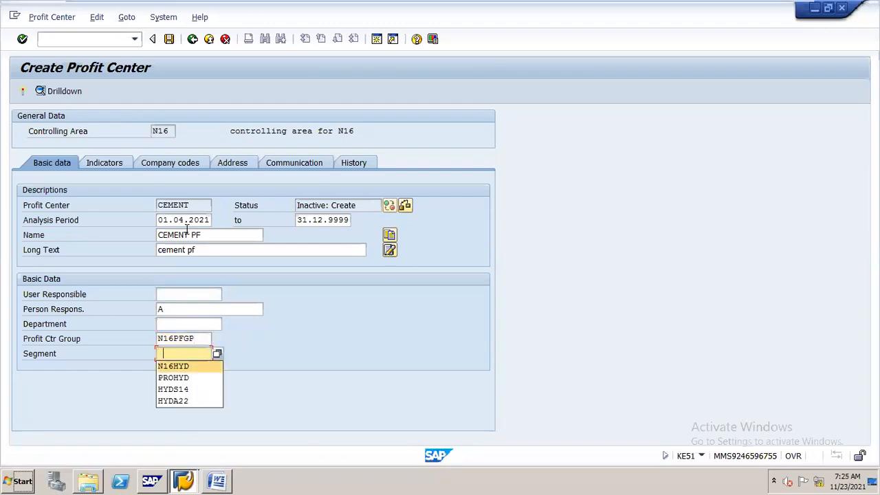
{"action": "key", "text": "Return"}
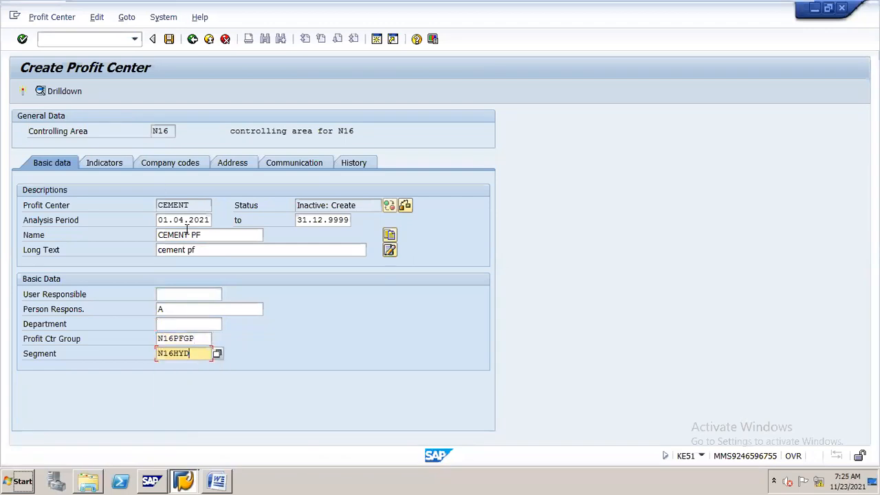
- Activate profit center CEMENT and restore the SAP window to full size
{"action": "double_click", "coordinate": [355, 13]}
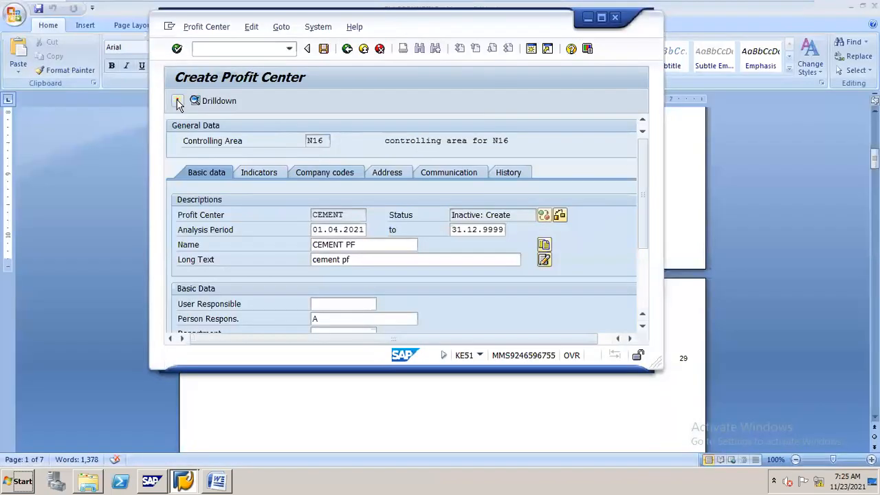
{"action": "left_click", "coordinate": [177, 101]}
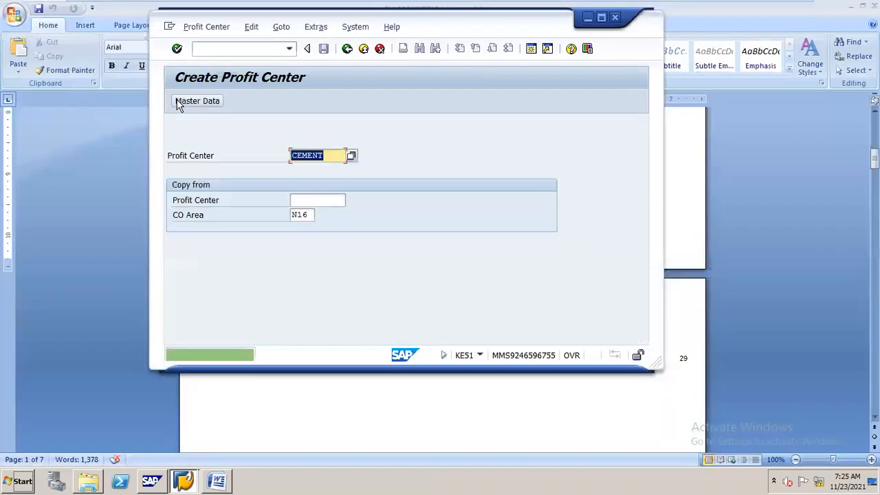
{"action": "left_click", "coordinate": [602, 19]}
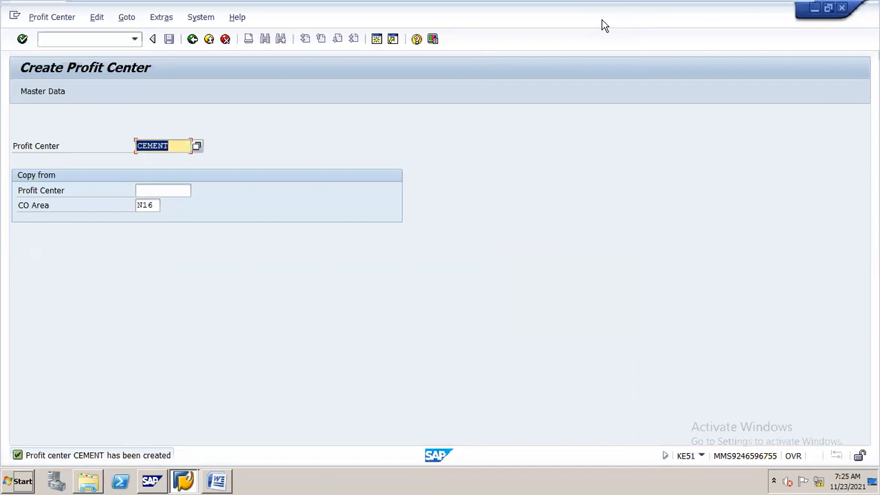
- Open G/L account posting with transaction F-02 and set the document date to 20.11.2021
{"action": "left_click", "coordinate": [108, 42]}
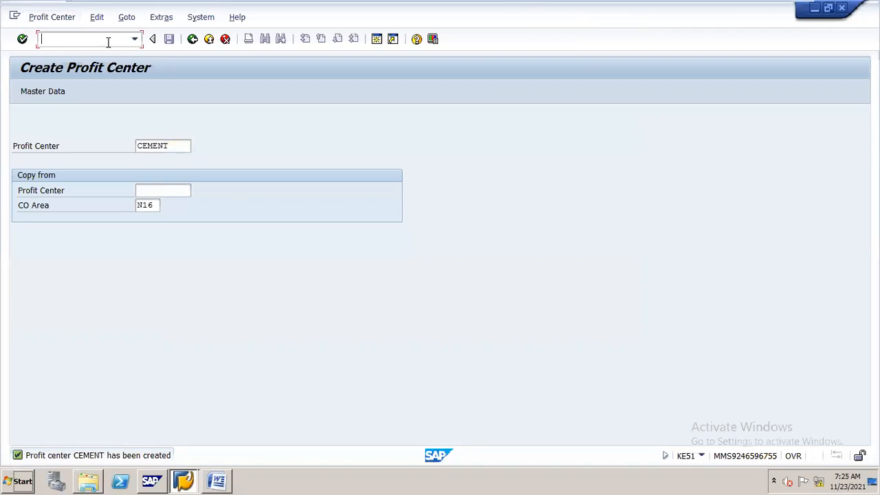
{"action": "type", "text": "/NF-02"}
{"action": "key", "text": "Return"}
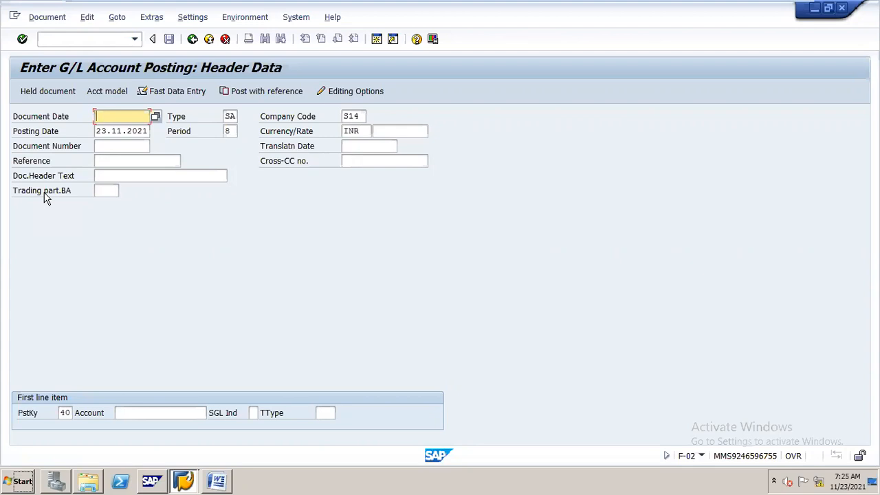
{"action": "type", "text": "20.11.2021"}
{"action": "left_click_drag", "start_coordinate": [96, 130], "coordinate": [155, 131]}
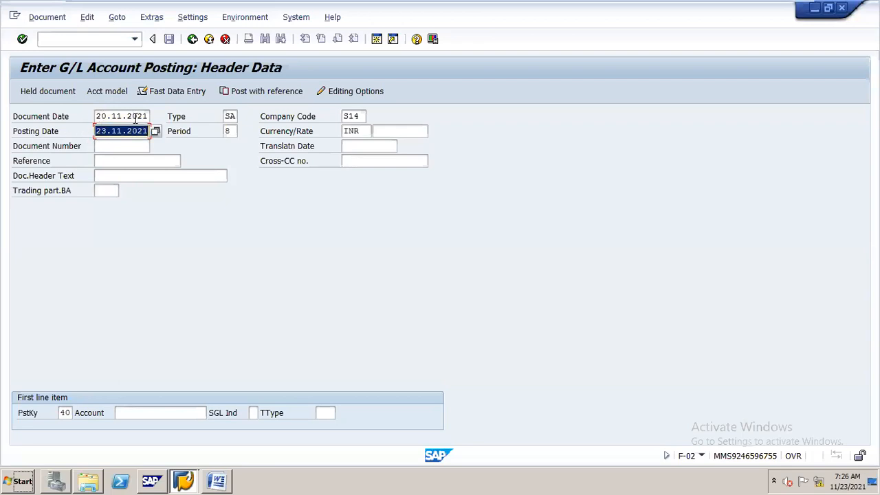
{"action": "left_click", "coordinate": [97, 117]}
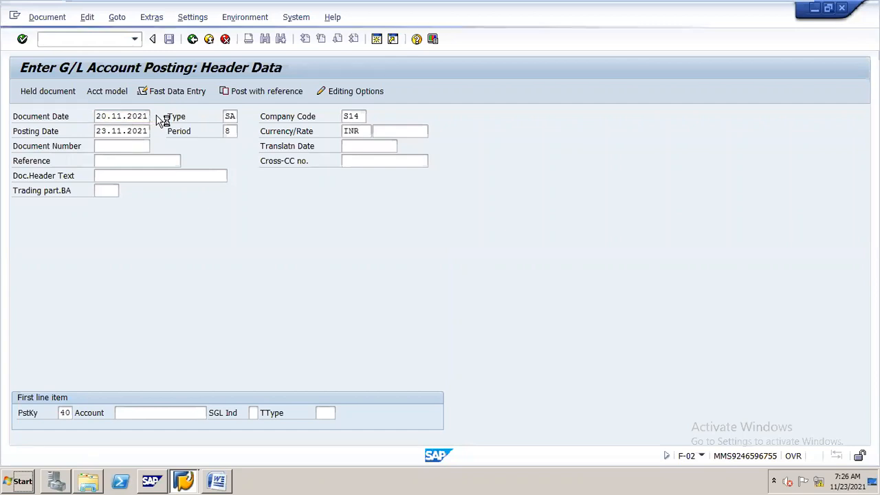
{"action": "double_click", "coordinate": [72, 131]}
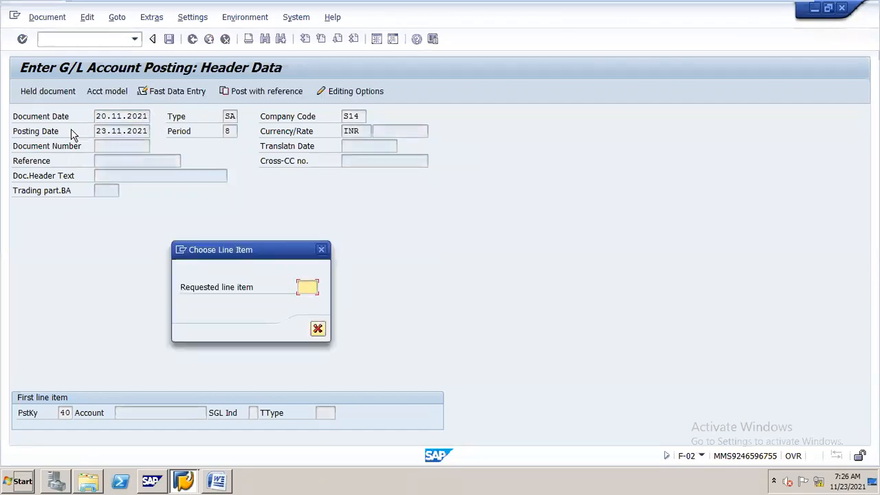
{"action": "left_click", "coordinate": [322, 251]}
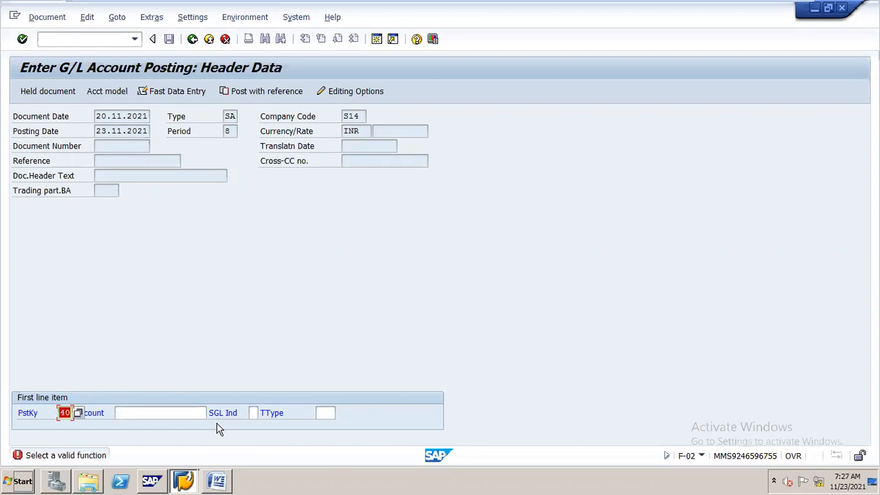
- Minimize the virtual machine and bring up the SAP DEMO DOC document in Word
{"action": "mouse_move", "coordinate": [678, 2]}
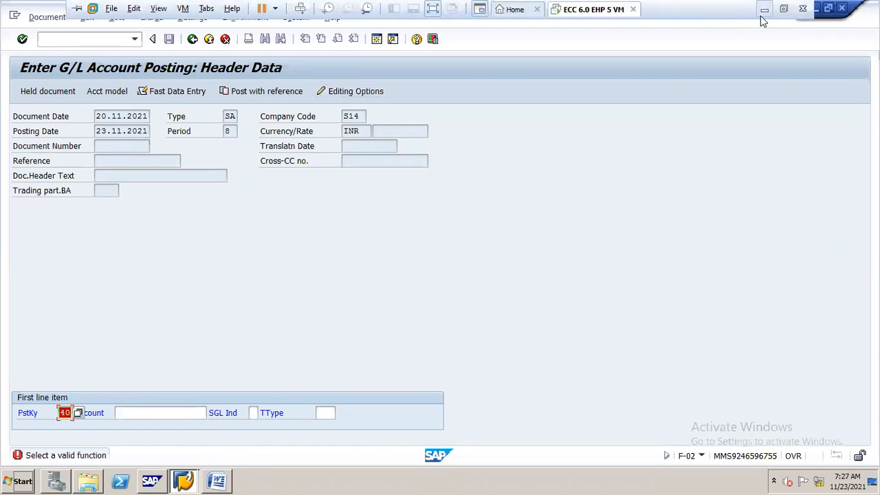
{"action": "left_click", "coordinate": [764, 10]}
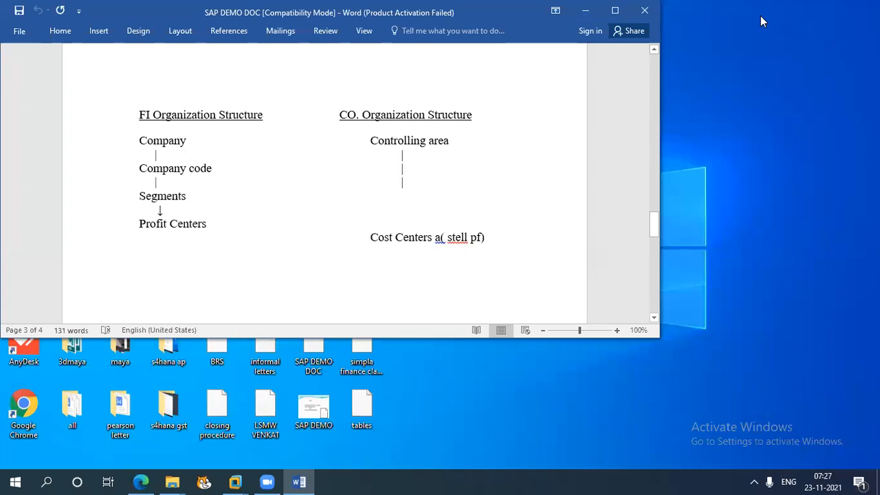